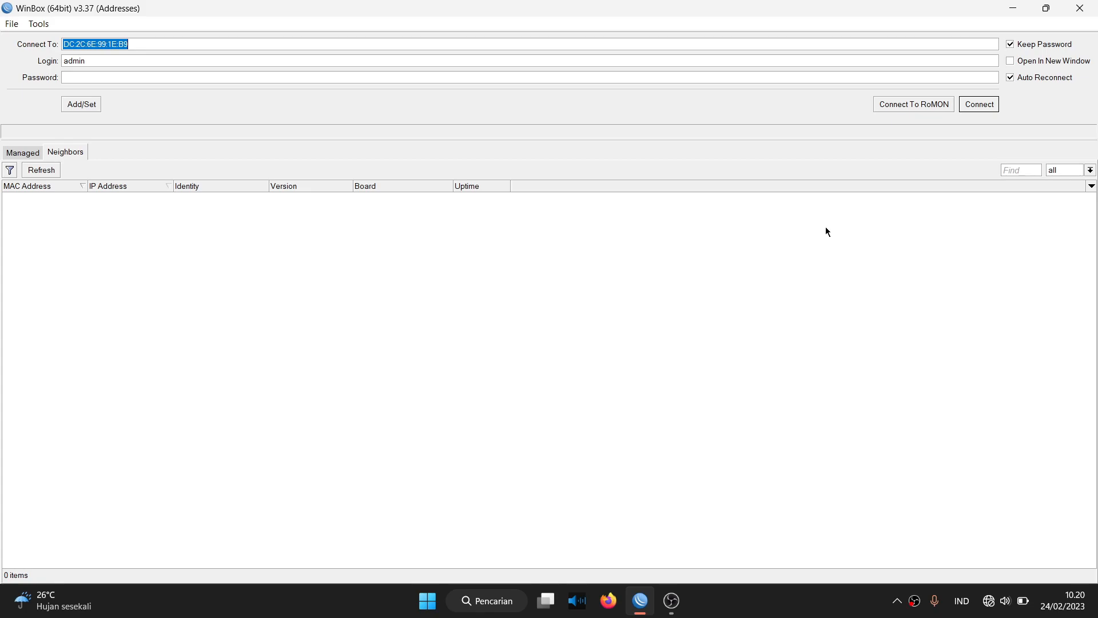
Refresh WinBox's neighbour list and launch Network Connections with ncpa.cpl.
{"action": "left_click", "coordinate": [34, 174]}
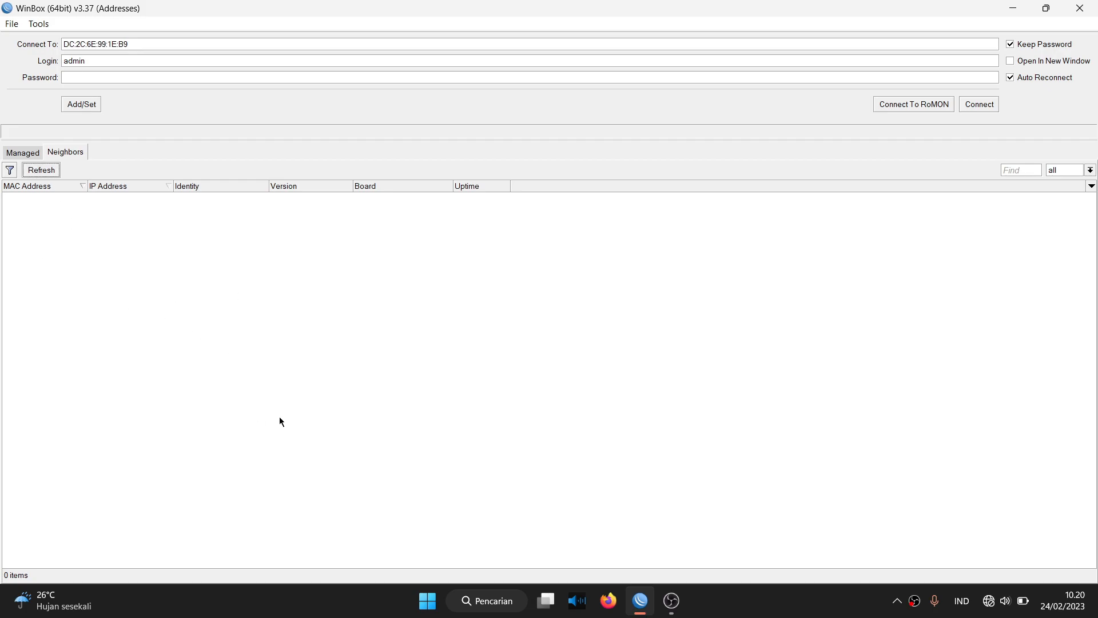
{"action": "key", "text": "super"}
{"action": "key", "text": "super"}
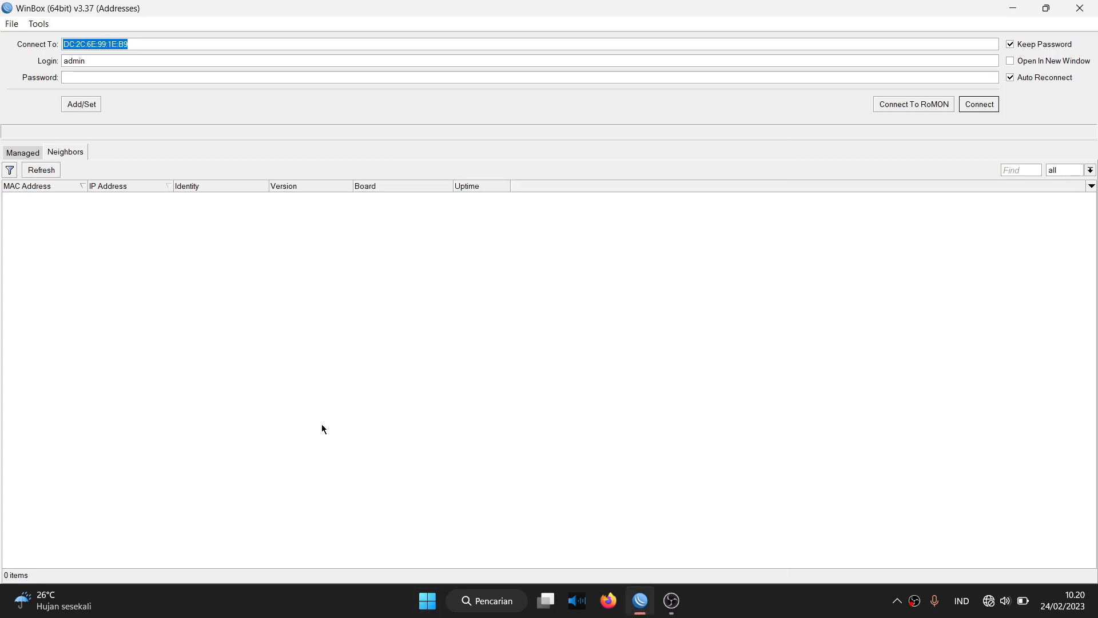
{"action": "key", "text": "super+r"}
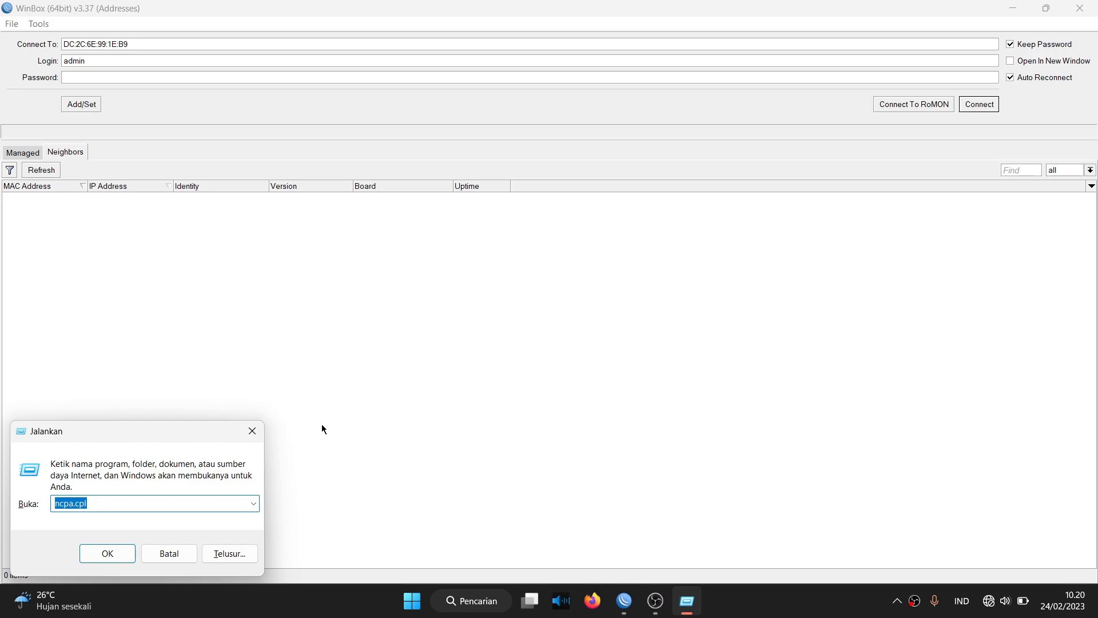
{"action": "key", "text": "BackSpace"}
{"action": "type", "text": "ncp"}
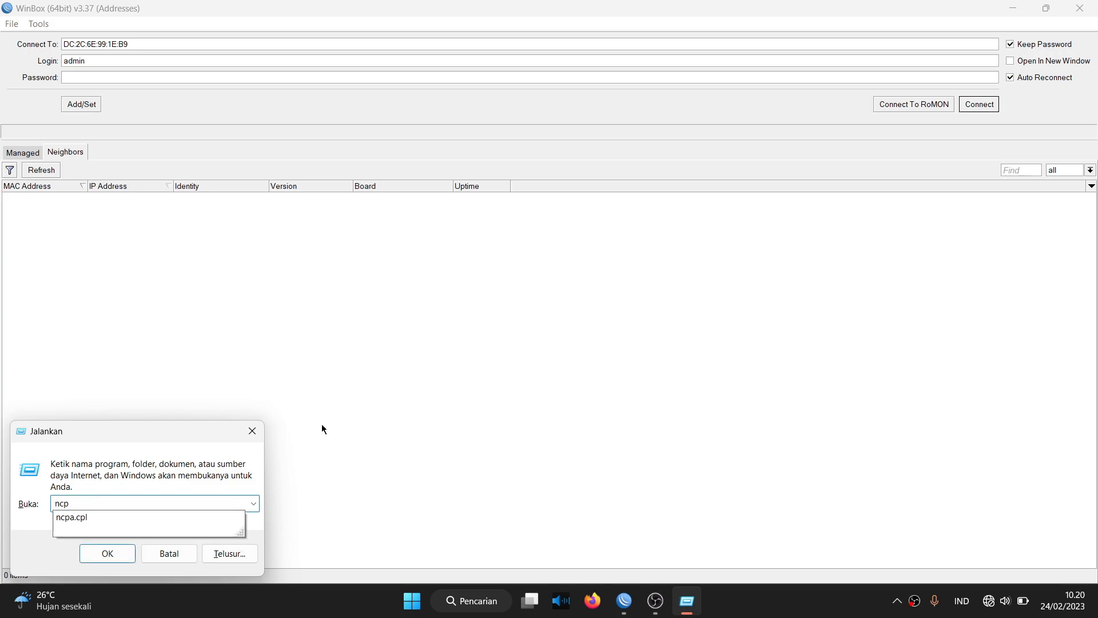
{"action": "key", "text": "Down"}
{"action": "key", "text": "Return"}
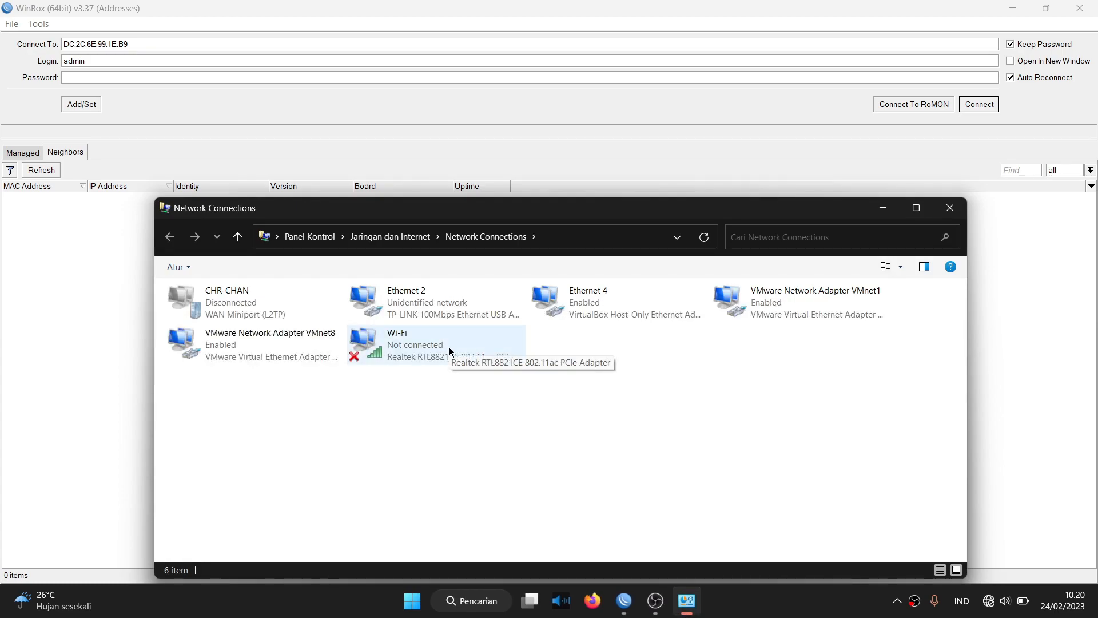
Set Ethernet 2 to static IPv4 1.1.1.1, mask 255.0.0.0, and return to WinBox.
{"action": "double_click", "coordinate": [456, 311]}
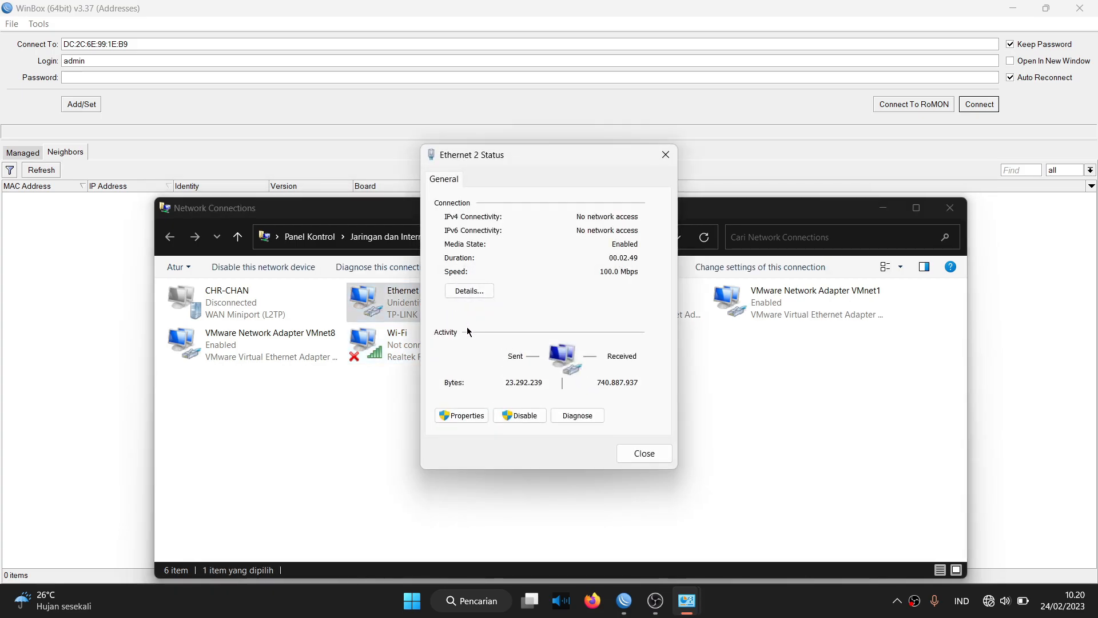
{"action": "left_click", "coordinate": [461, 415]}
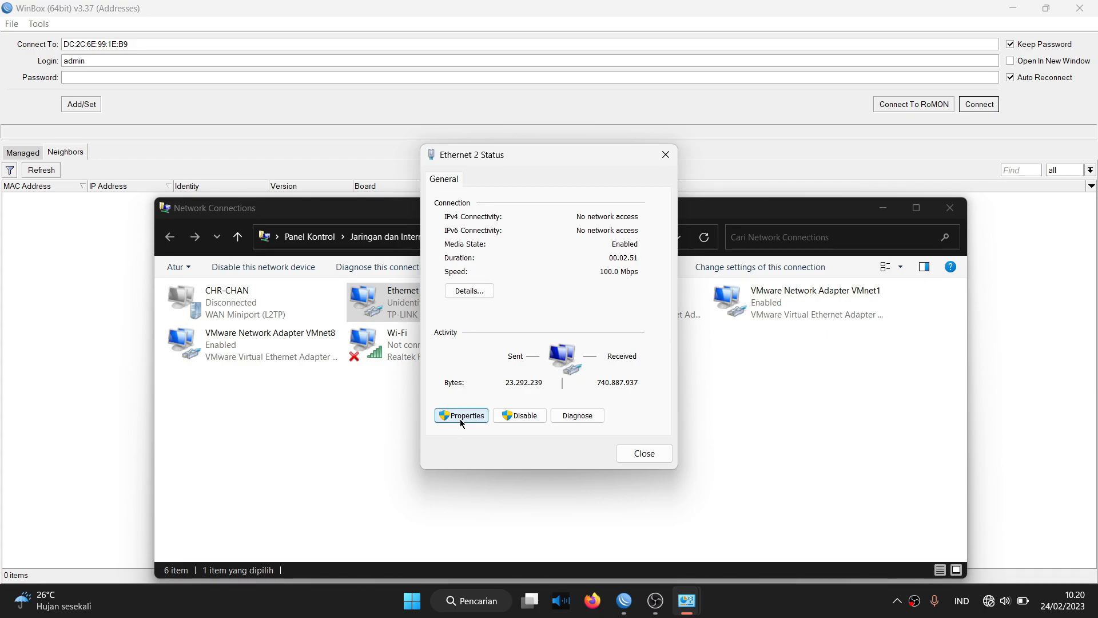
{"action": "double_click", "coordinate": [554, 359]}
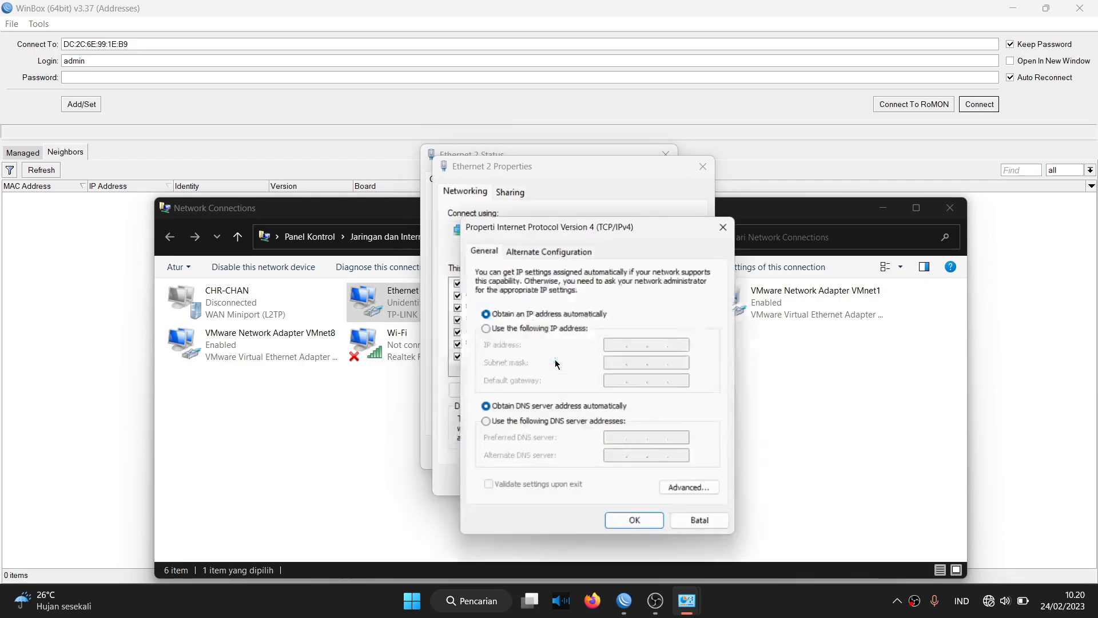
{"action": "left_click", "coordinate": [537, 331]}
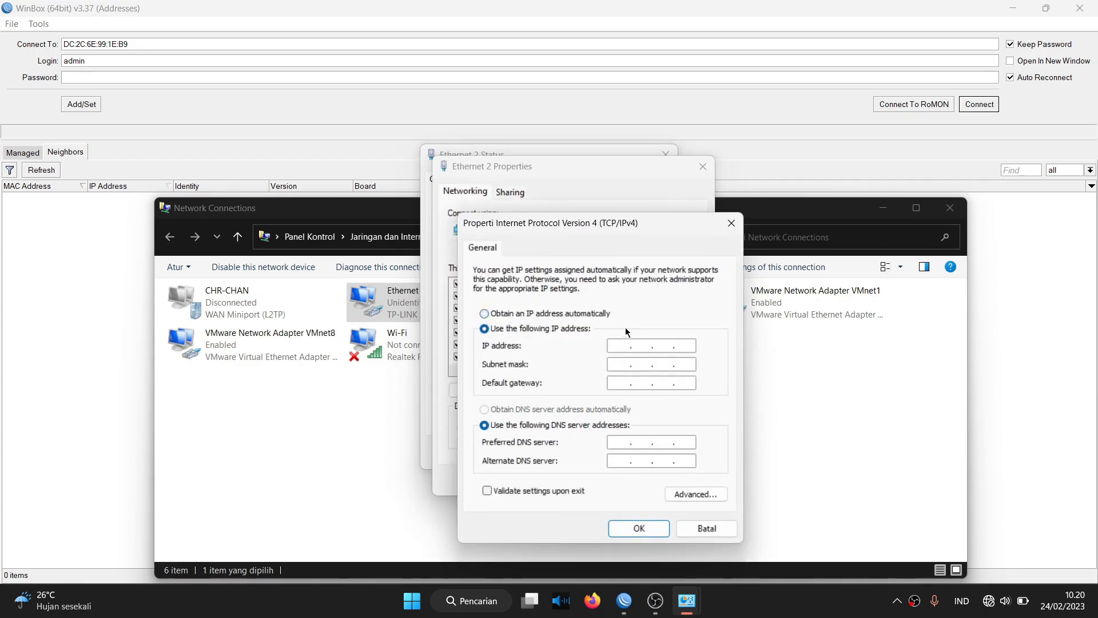
{"action": "type", "text": "1.1.1.1"}
{"action": "key", "text": "Tab"}
{"action": "left_click", "coordinate": [641, 531]}
{"action": "left_click", "coordinate": [625, 482]}
{"action": "left_click", "coordinate": [645, 452]}
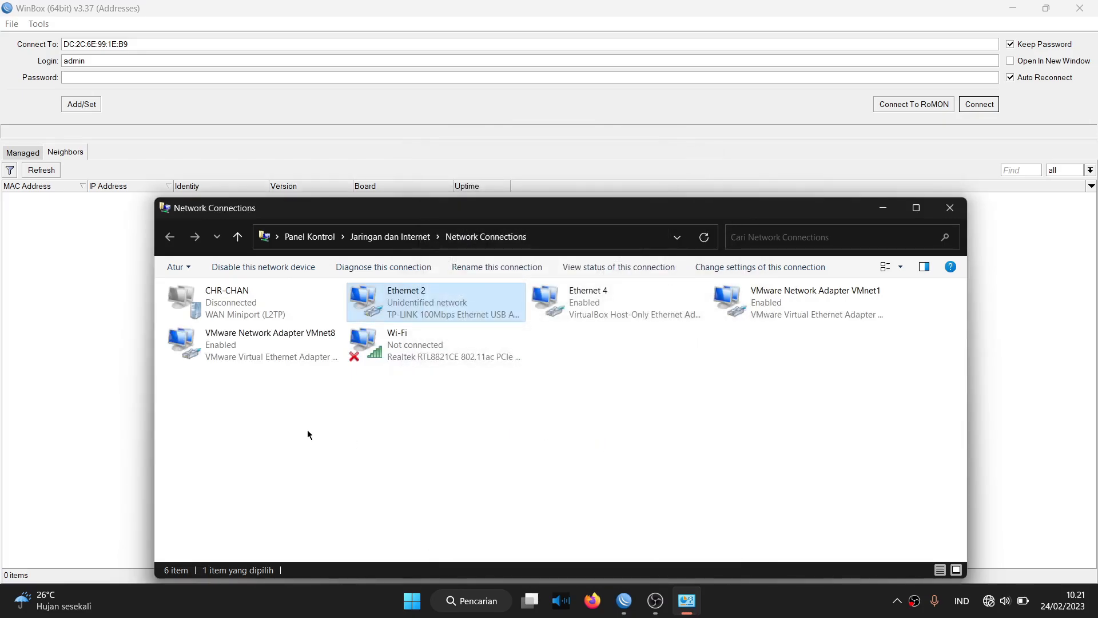
{"action": "left_click", "coordinate": [64, 372]}
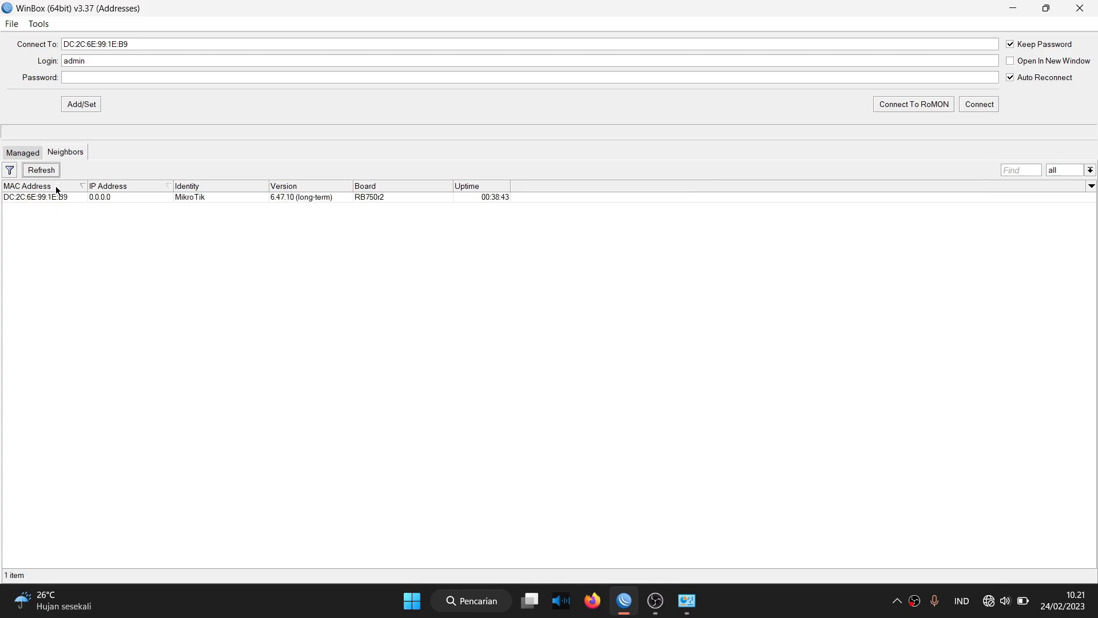
Connect as admin to the discovered MikroTik neighbour and open Windows Security from the tray.
{"action": "double_click", "coordinate": [57, 196]}
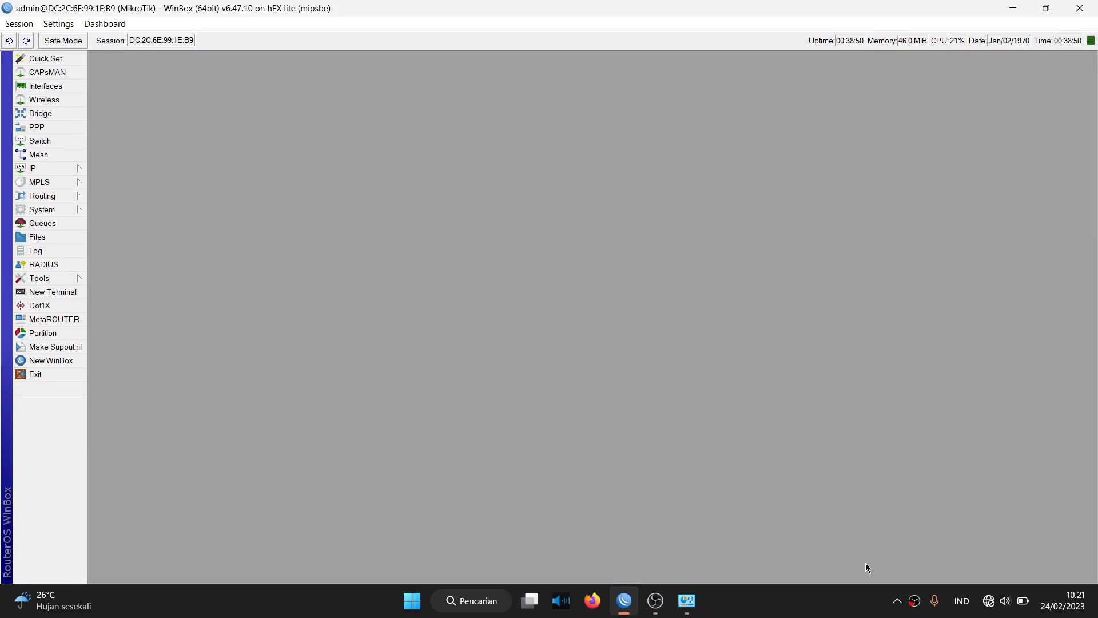
{"action": "left_click", "coordinate": [897, 601]}
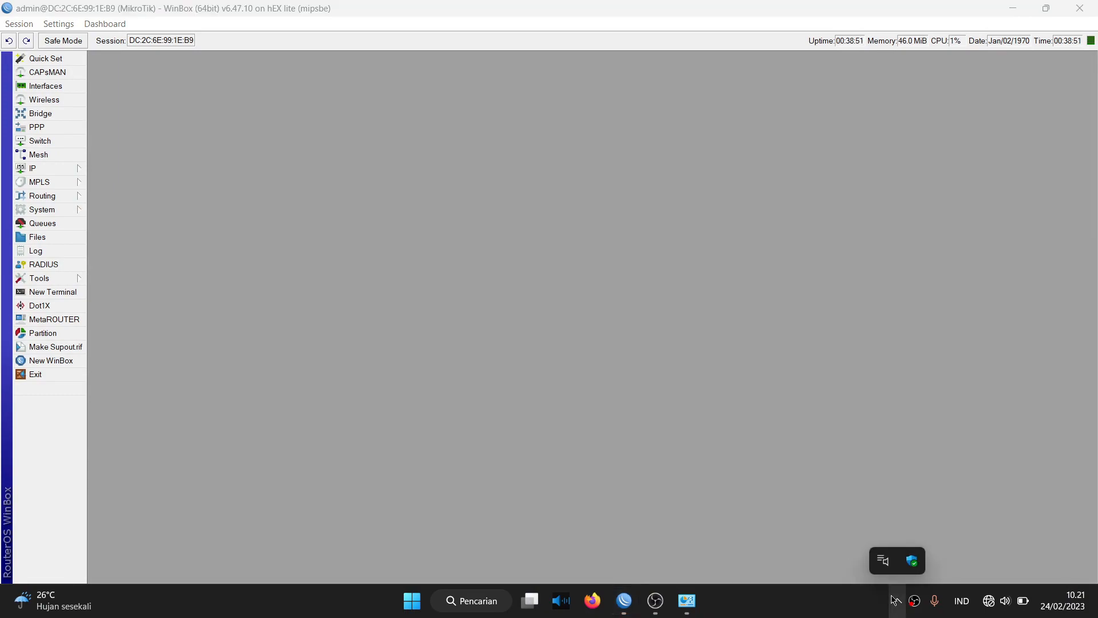
{"action": "left_click", "coordinate": [913, 561]}
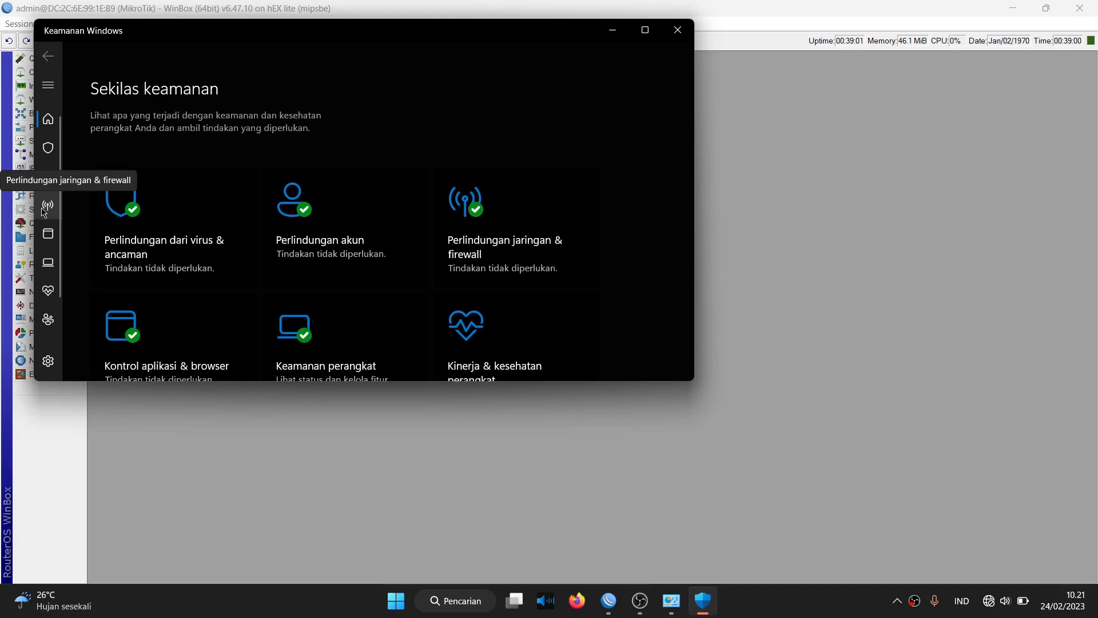
{"action": "left_click", "coordinate": [47, 205]}
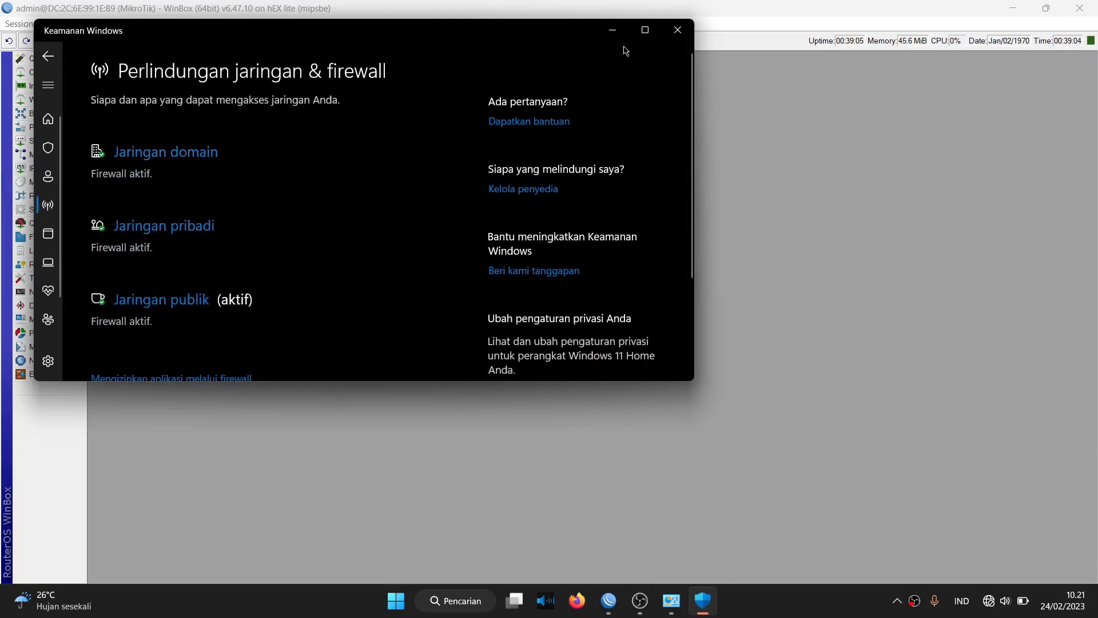
{"action": "left_click", "coordinate": [676, 31]}
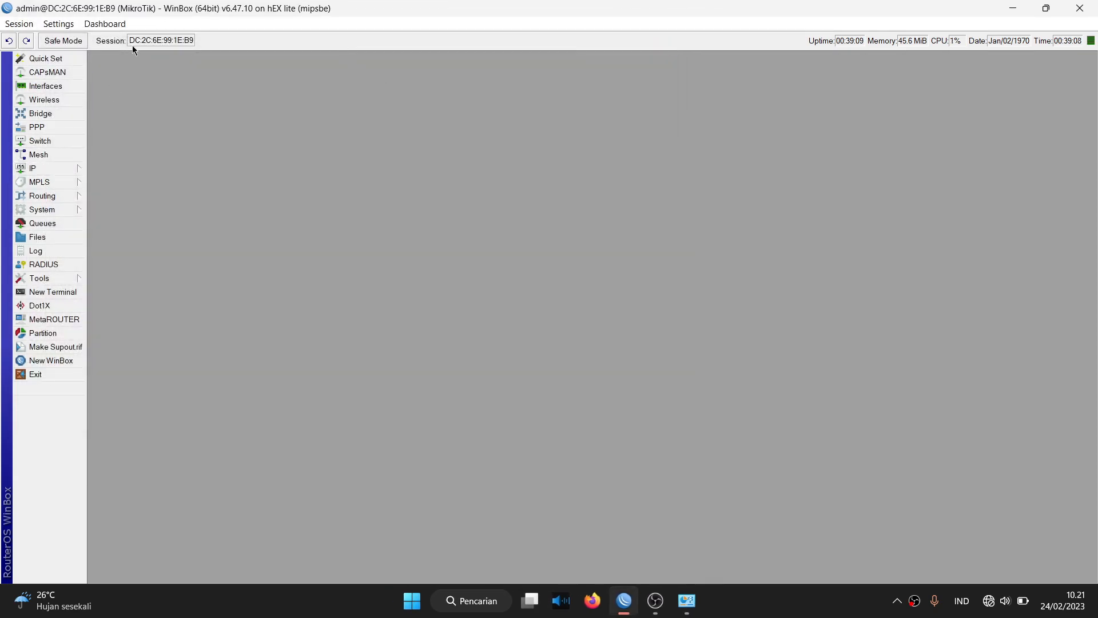
In IP > Addresses, add 192.168.12.124/25 on ether1 and save it.
{"action": "left_click", "coordinate": [74, 171]}
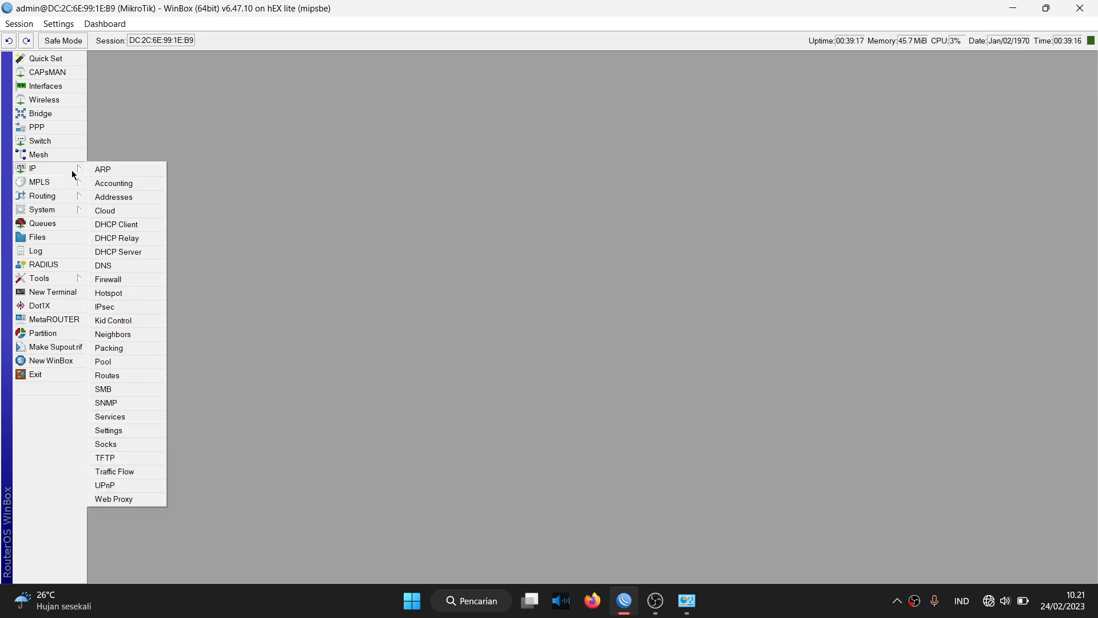
{"action": "left_click", "coordinate": [110, 197]}
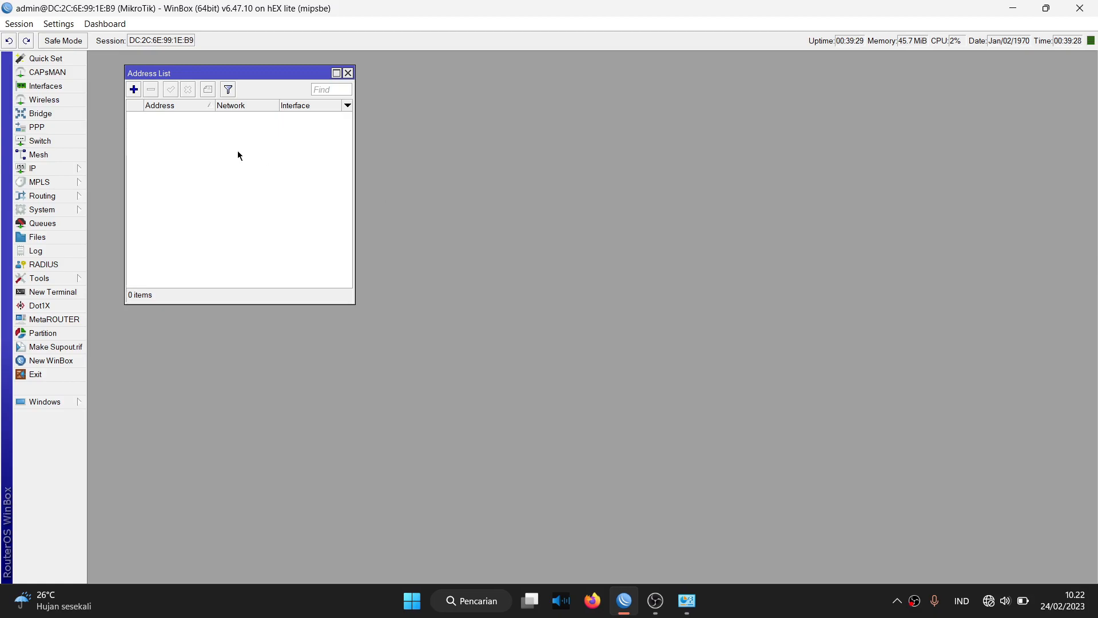
{"action": "left_click", "coordinate": [142, 90]}
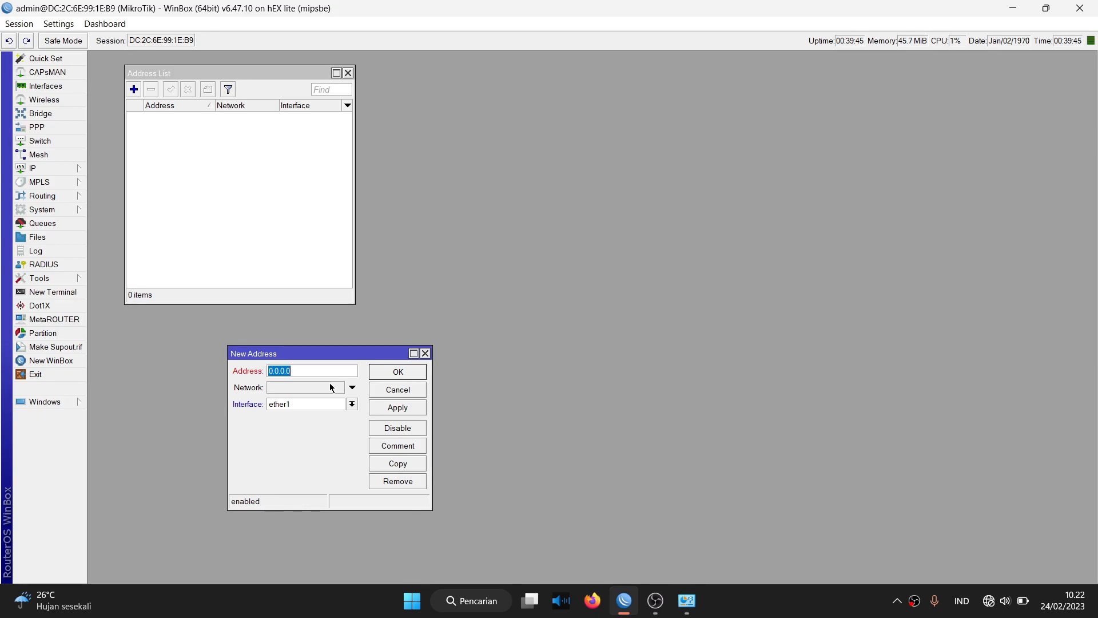
{"action": "type", "text": "192.168.12.124/25"}
{"action": "left_click", "coordinate": [386, 408]}
{"action": "left_click", "coordinate": [389, 373]}
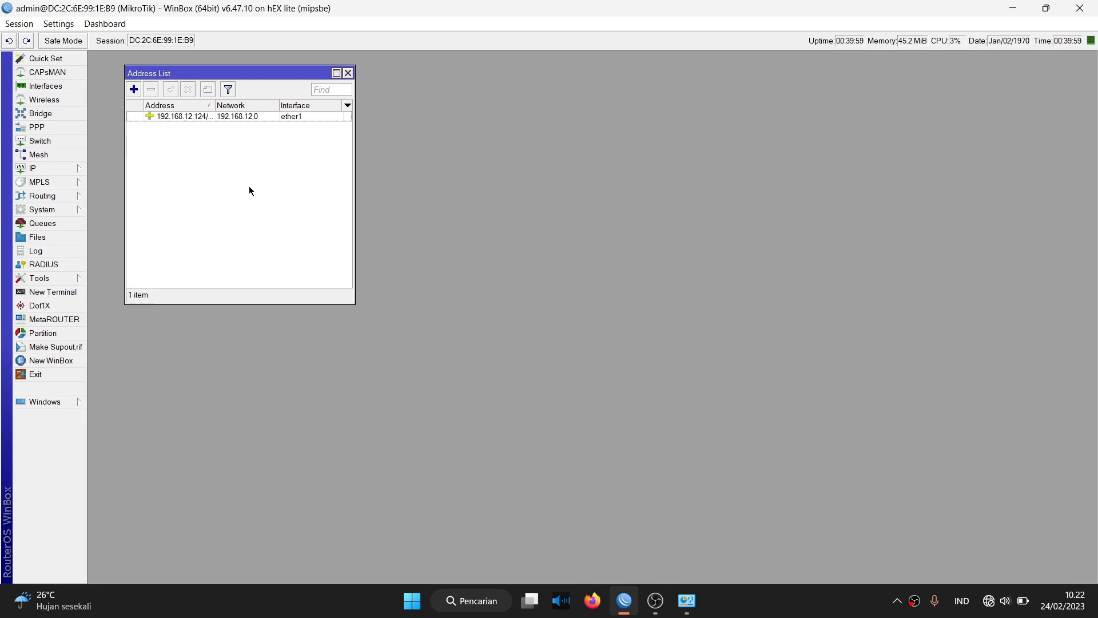
{"action": "left_click_drag", "start_coordinate": [213, 105], "coordinate": [228, 105]}
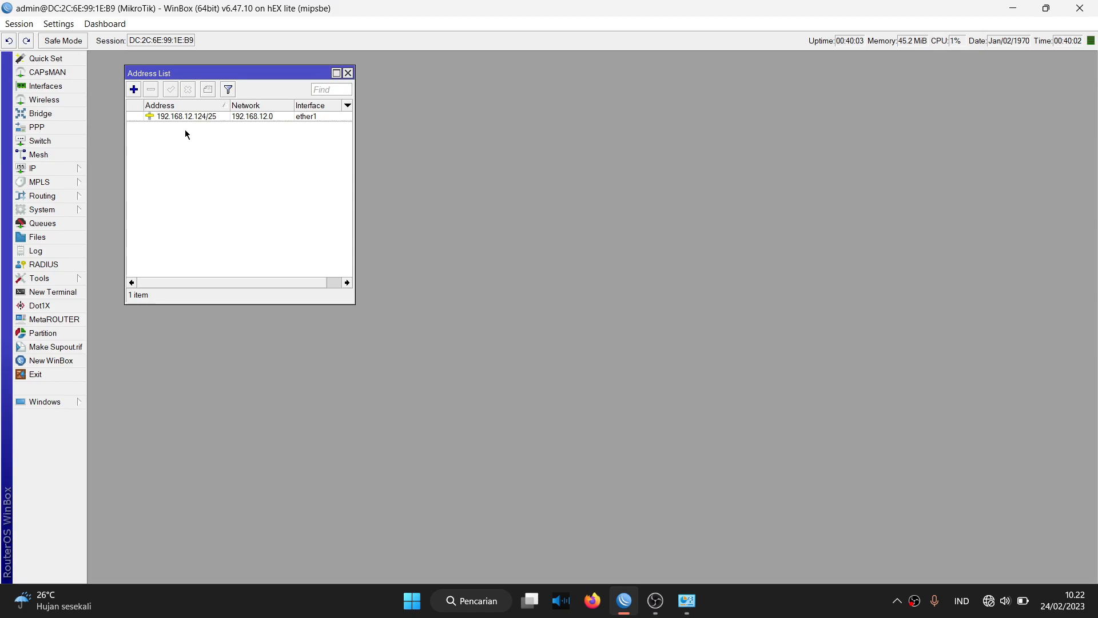
Add a second address, 192.168.23.1/27 on interface ether2, to the address list.
{"action": "left_click", "coordinate": [135, 90]}
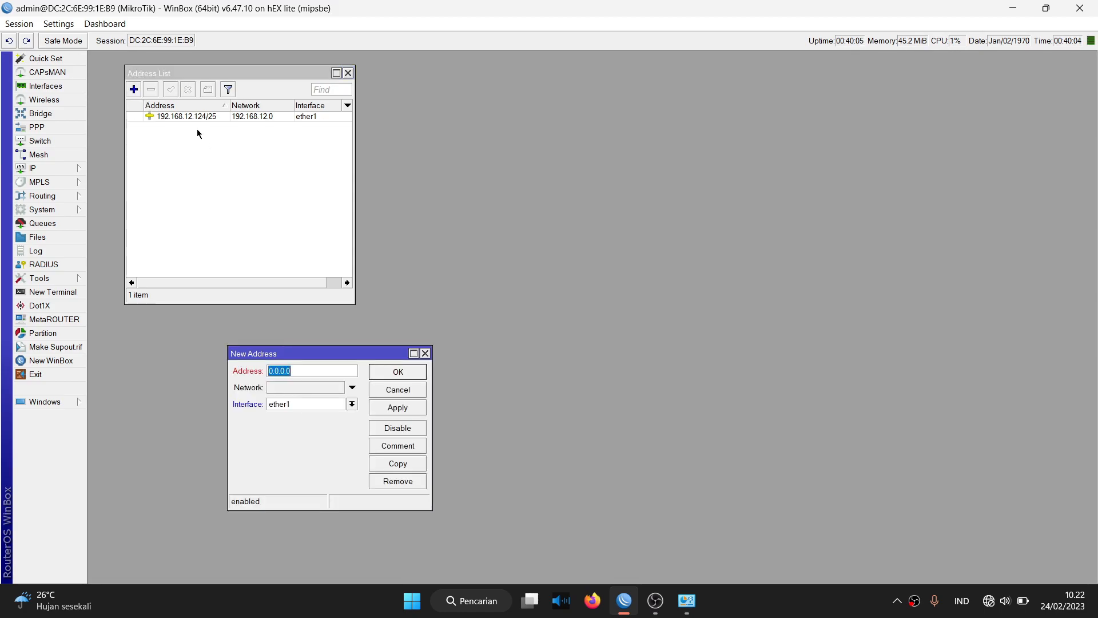
{"action": "left_click", "coordinate": [287, 405]}
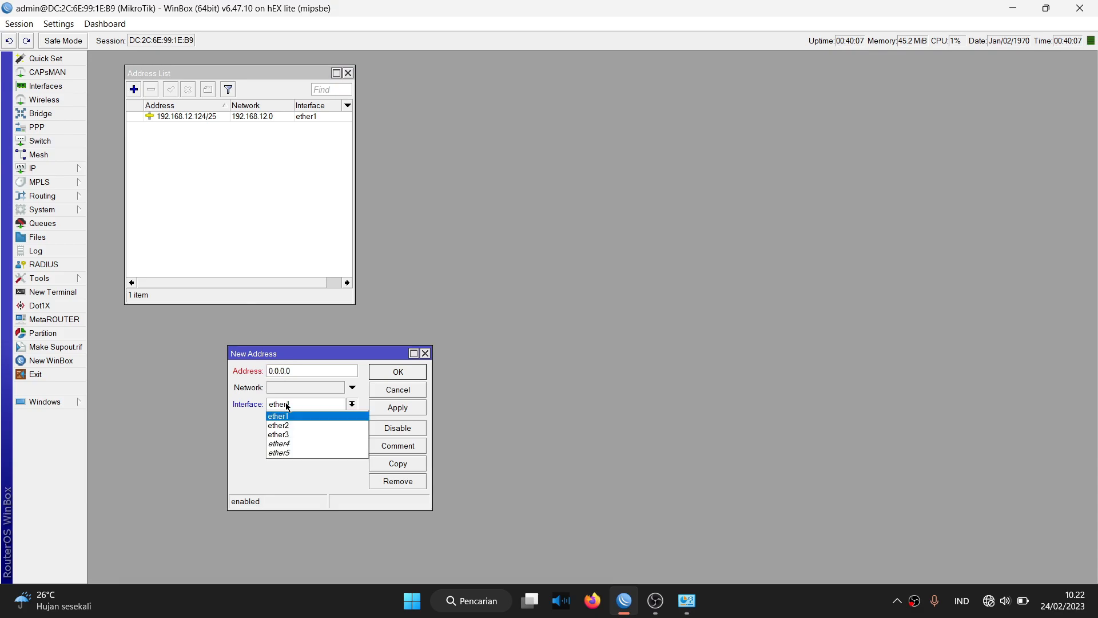
{"action": "left_click", "coordinate": [286, 424]}
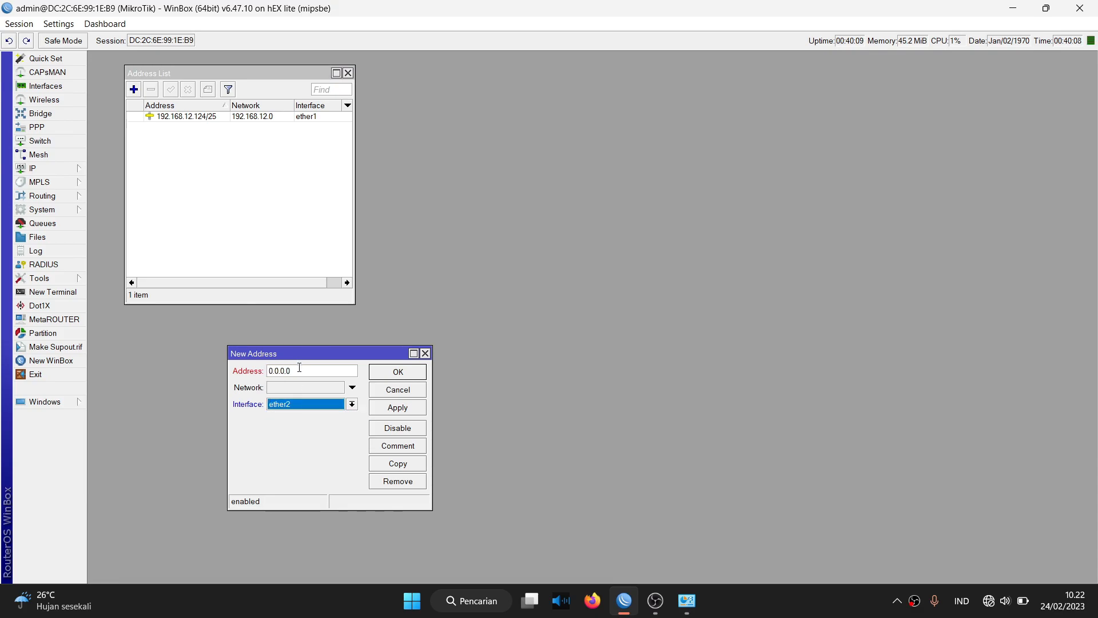
{"action": "double_click", "coordinate": [300, 369]}
{"action": "type", "text": "192.168."}
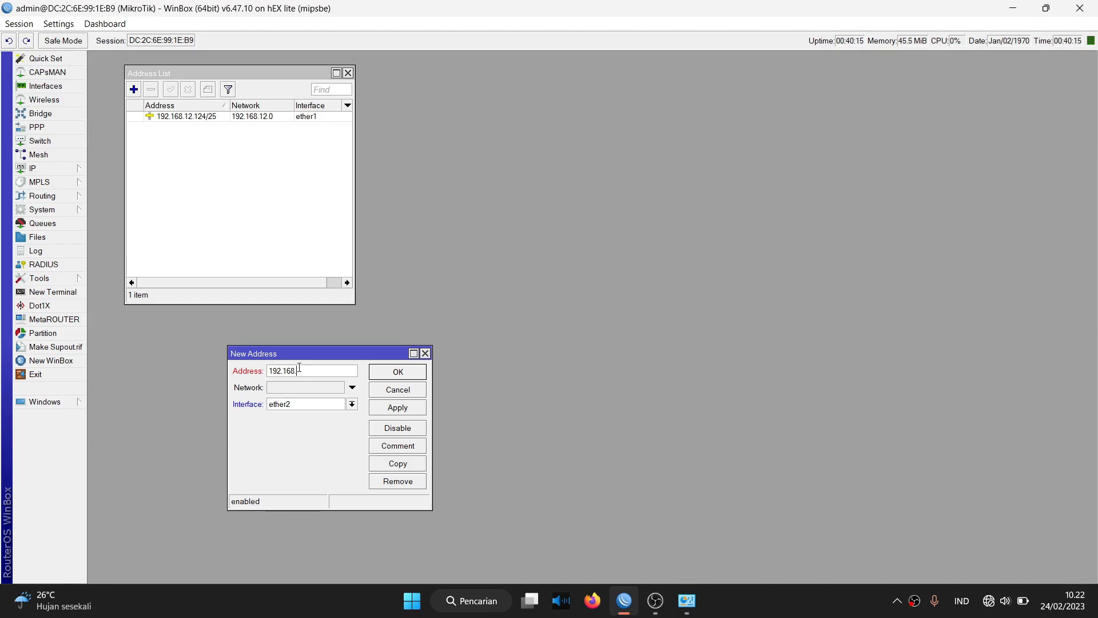
{"action": "type", "text": "23.1/27"}
{"action": "left_click", "coordinate": [381, 407]}
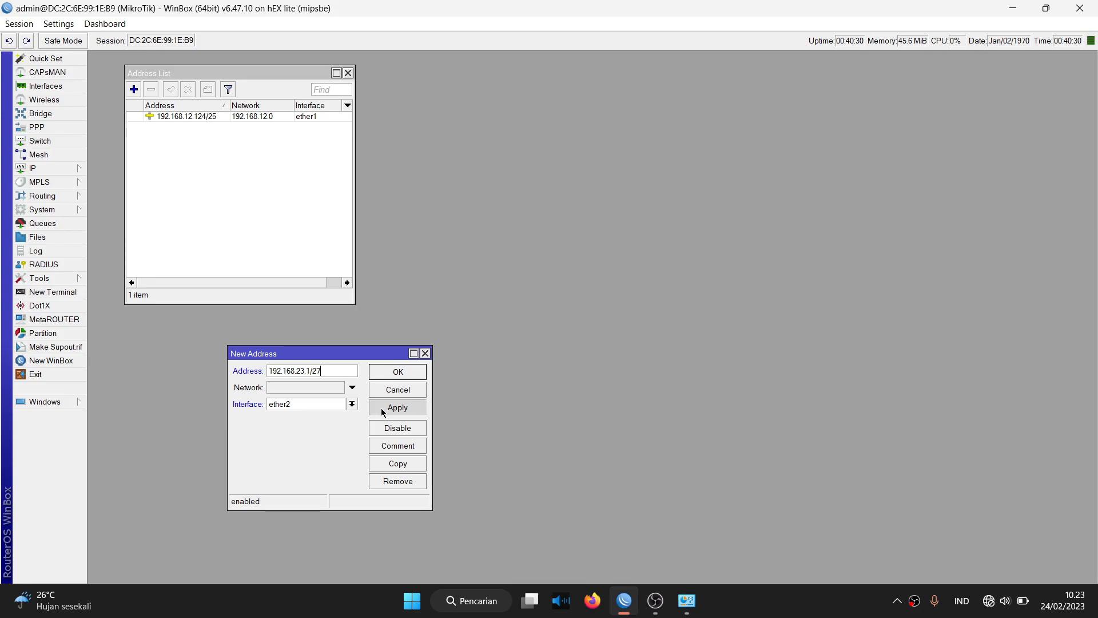
{"action": "left_click", "coordinate": [393, 373]}
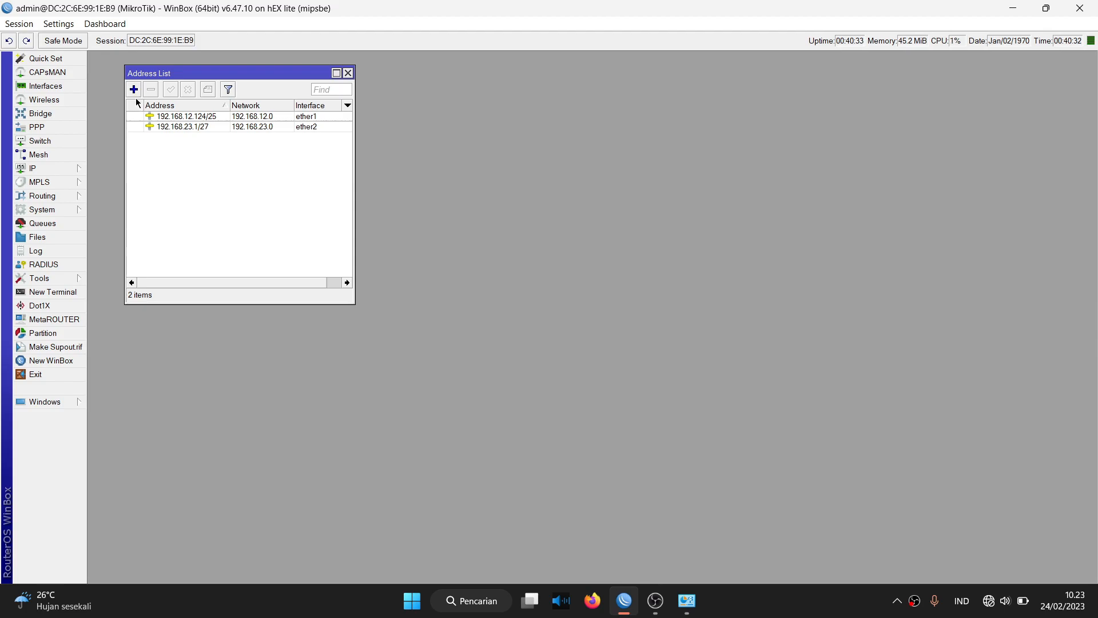
{"action": "left_click", "coordinate": [134, 89]}
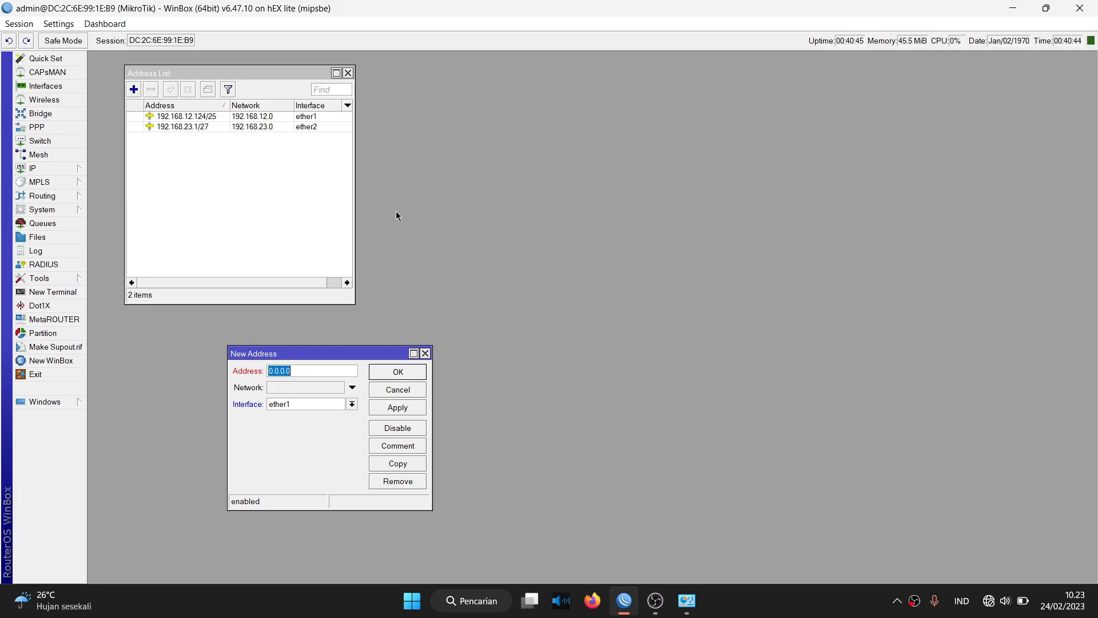
Set the new address's interface to ether3.
{"action": "left_click", "coordinate": [269, 398]}
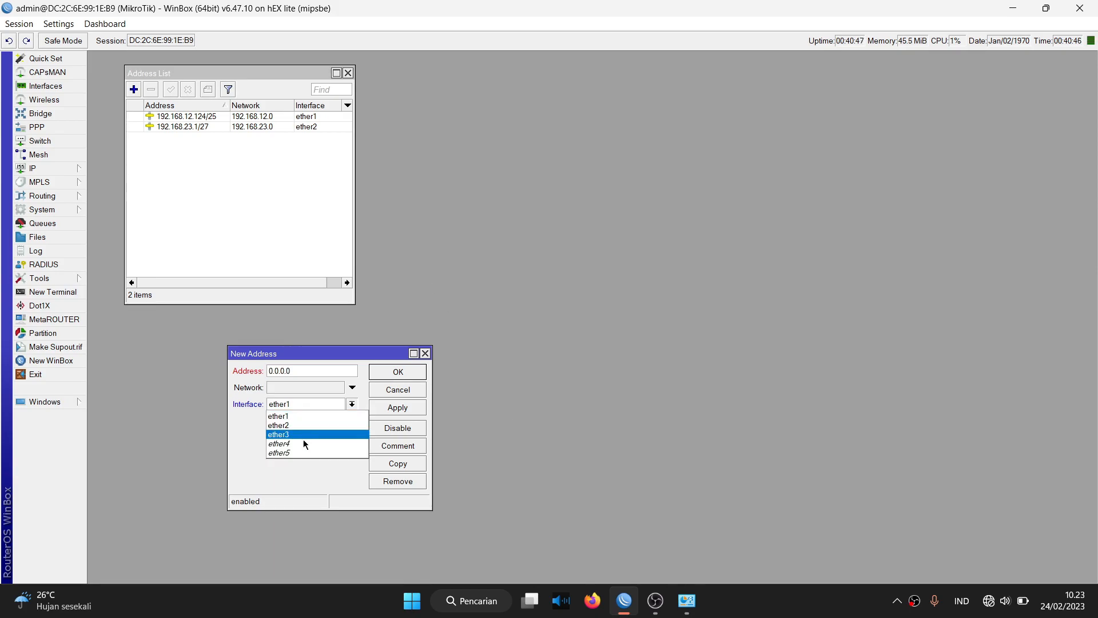
{"action": "left_click", "coordinate": [303, 455]}
{"action": "left_click", "coordinate": [301, 407]}
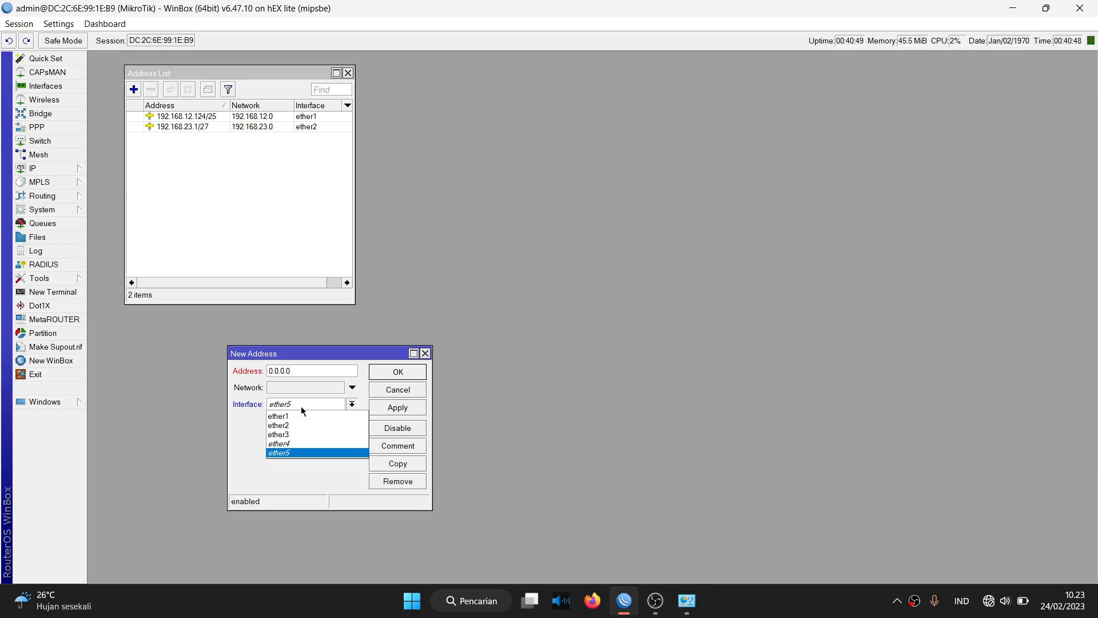
{"action": "left_click", "coordinate": [296, 444]}
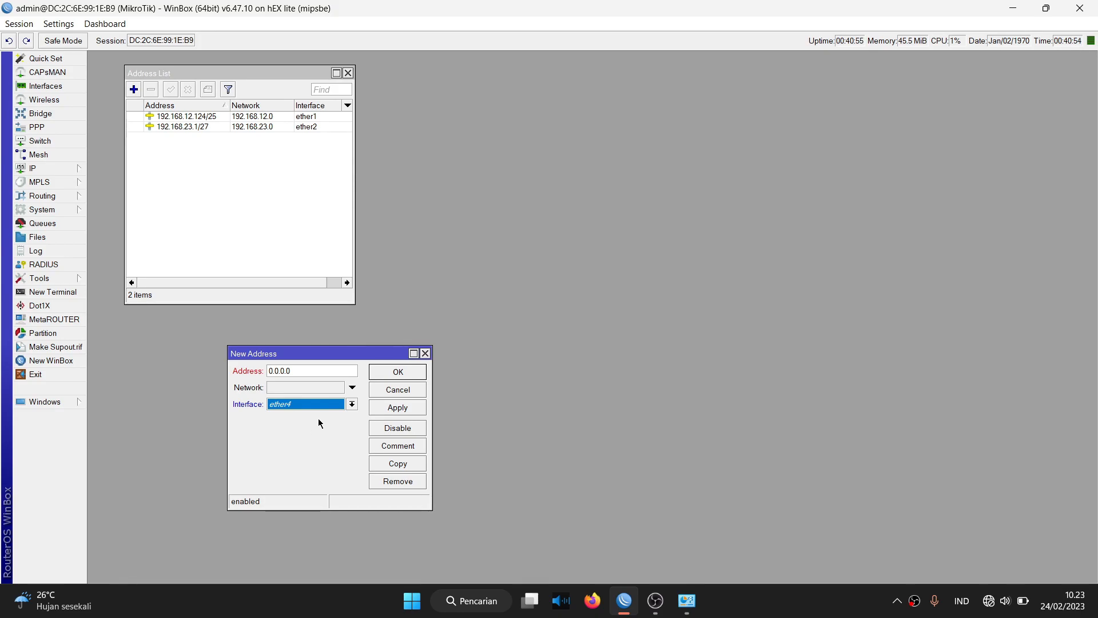
{"action": "left_click", "coordinate": [323, 404]}
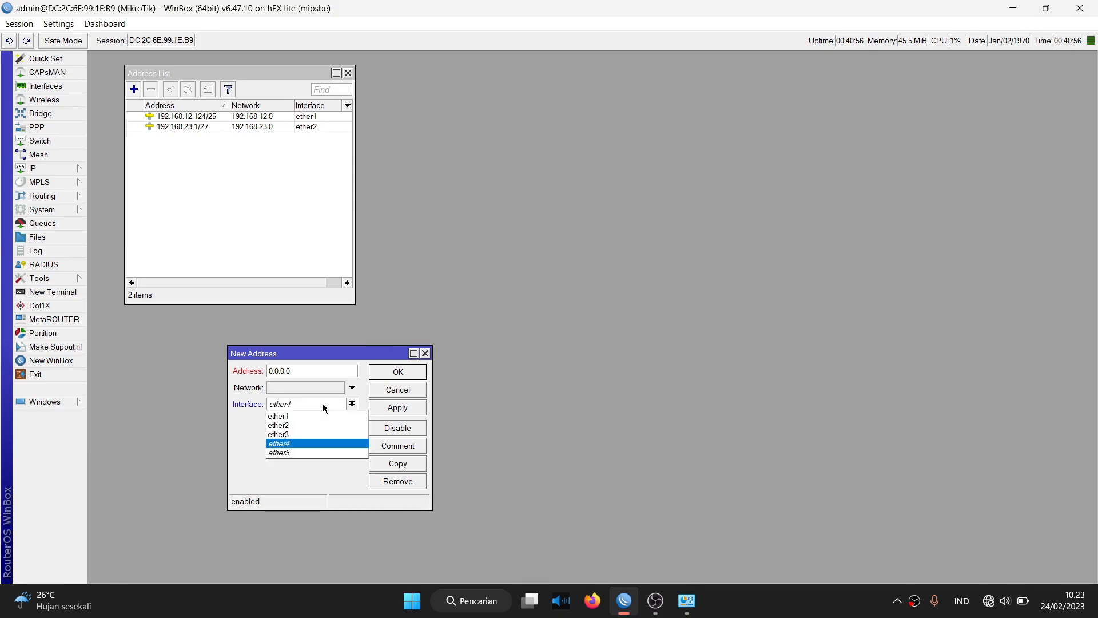
{"action": "left_click", "coordinate": [312, 434]}
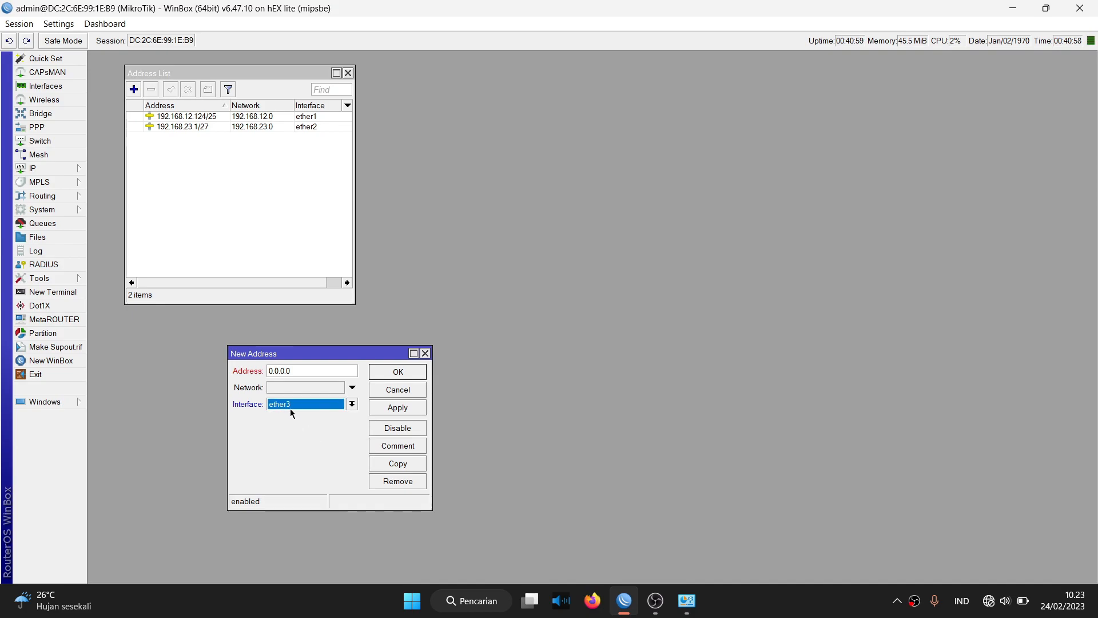
Replace the placeholder with 192.168.24.1/30 and save the address.
{"action": "left_click", "coordinate": [301, 370]}
{"action": "key", "text": "ctrl+a"}
{"action": "key", "text": "BackSpace"}
{"action": "type", "text": "192.168"}
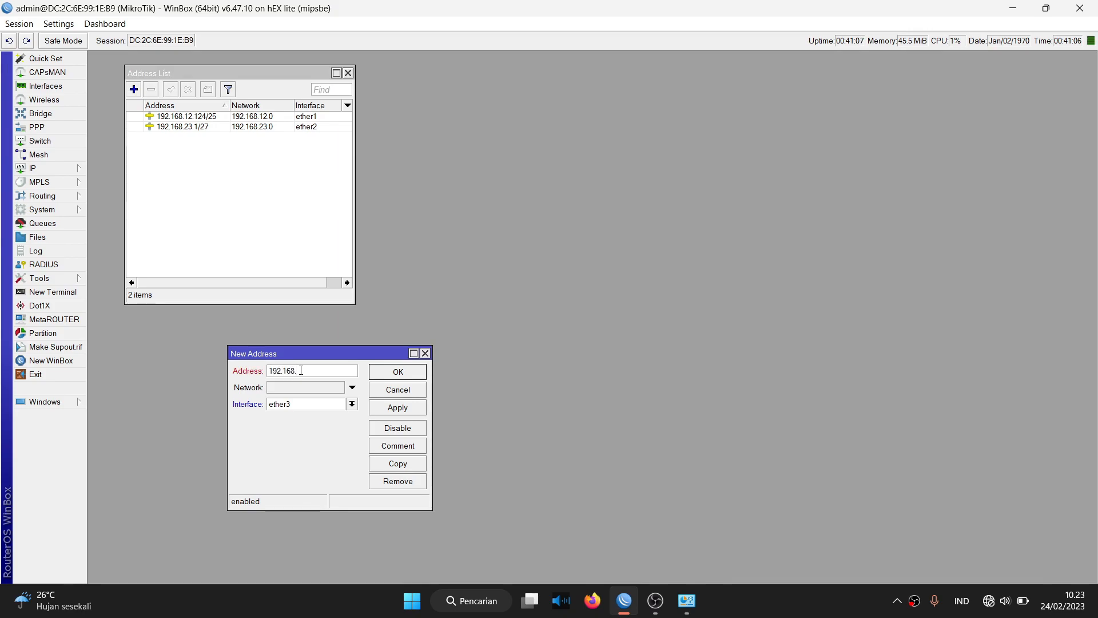
{"action": "type", "text": ".24.1/30"}
{"action": "left_click", "coordinate": [381, 407]}
{"action": "left_click", "coordinate": [394, 373]}
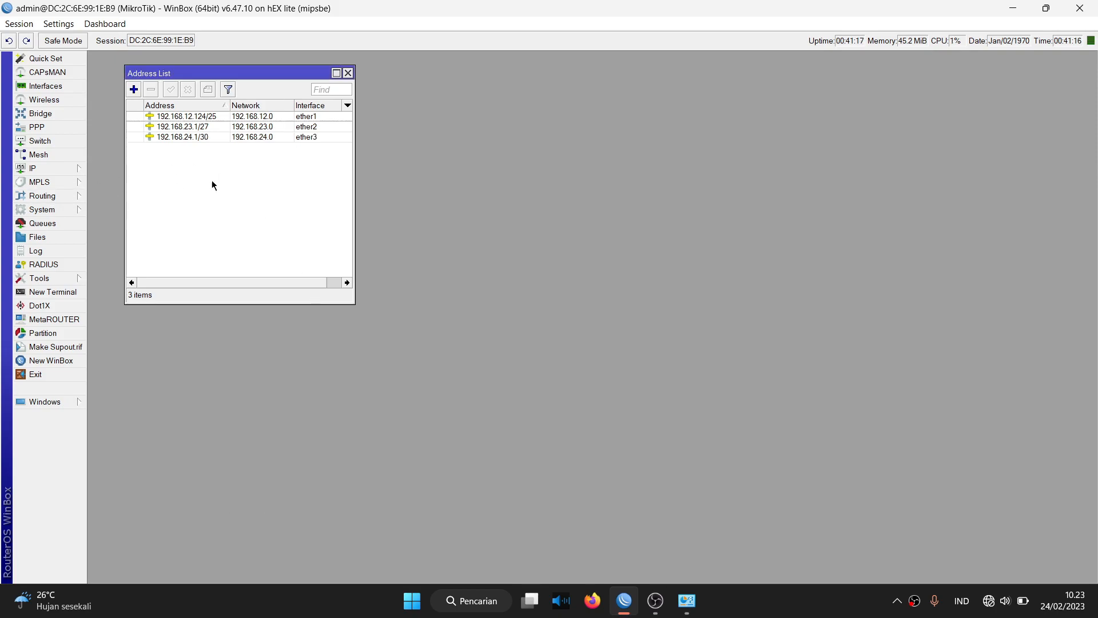
{"action": "left_click", "coordinate": [64, 168]}
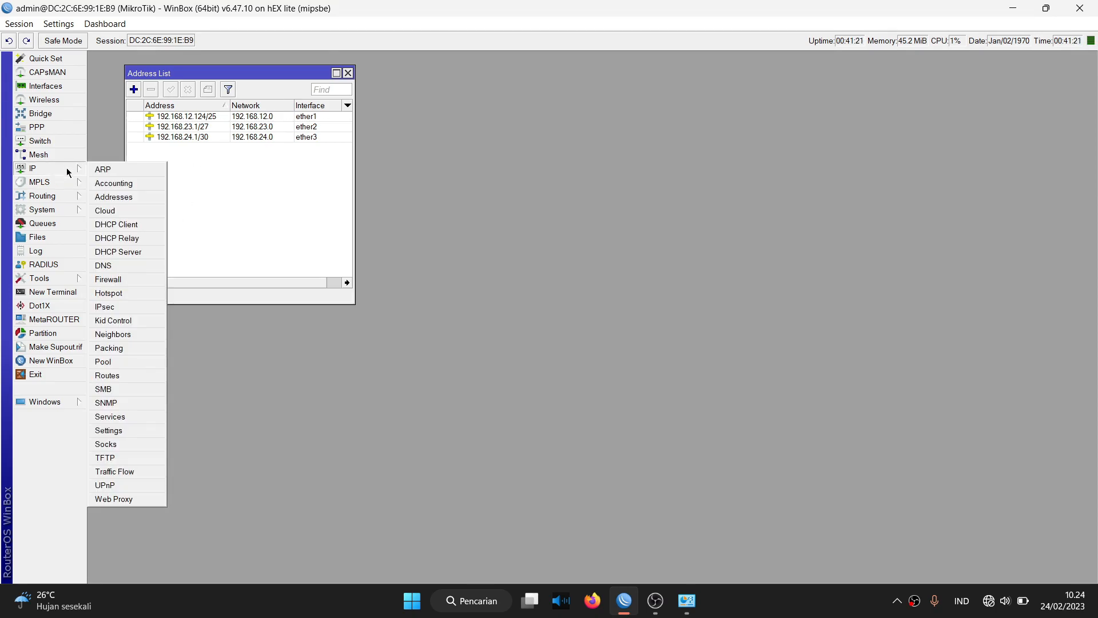
In IP > DNS, enter servers 8.8.8.8 and 8.8.4.4 and apply.
{"action": "left_click", "coordinate": [133, 261]}
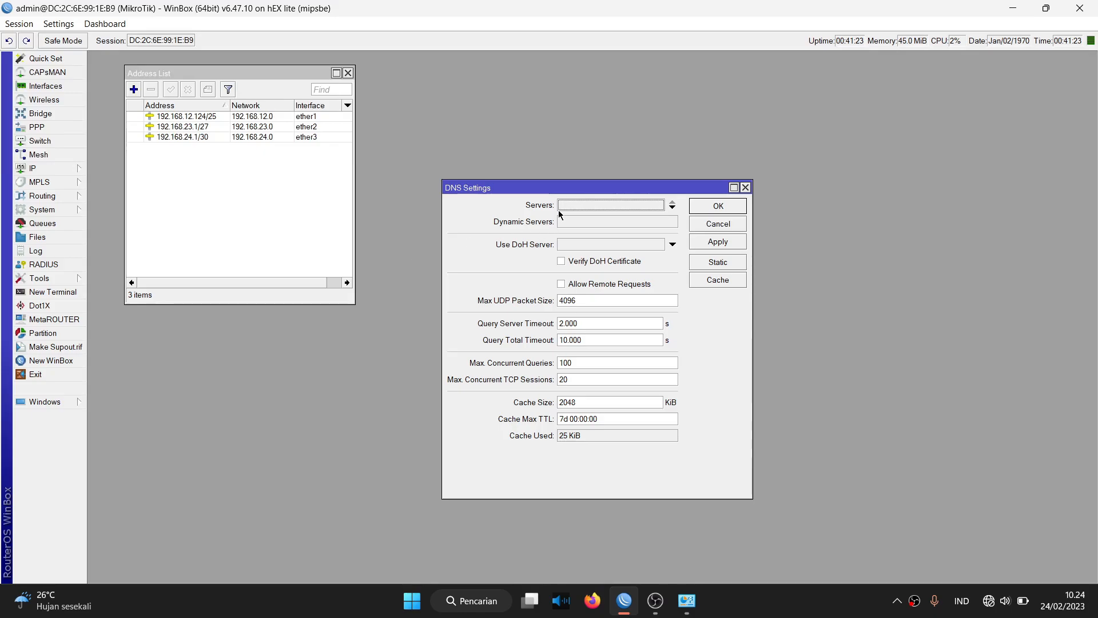
{"action": "left_click", "coordinate": [575, 206]}
{"action": "type", "text": "8.8.8.8"}
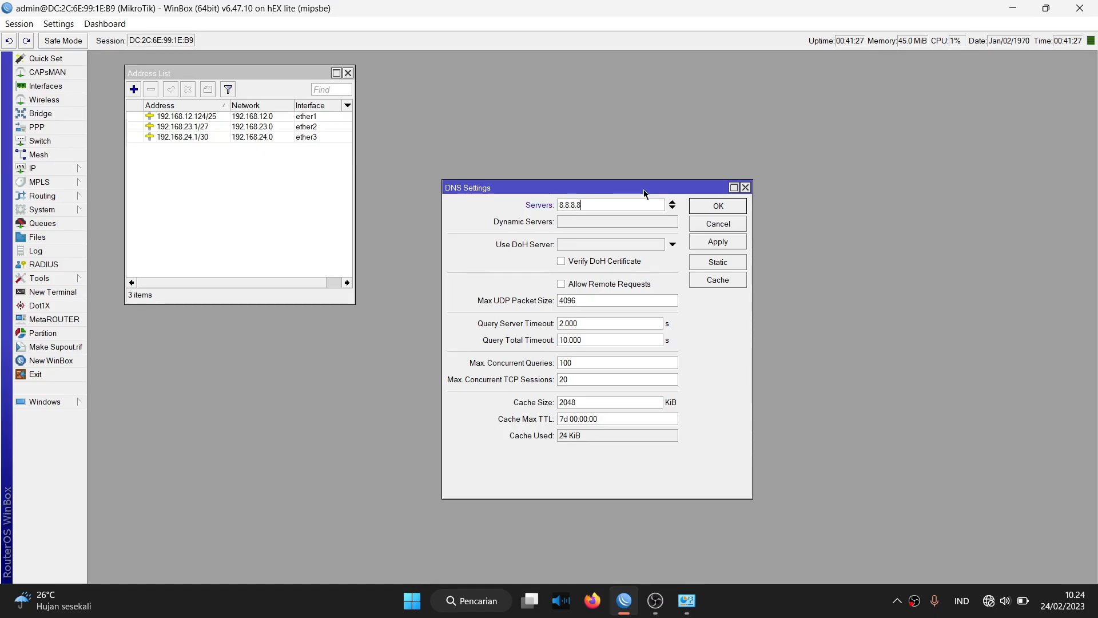
{"action": "left_click", "coordinate": [674, 208]}
{"action": "type", "text": "8.8"}
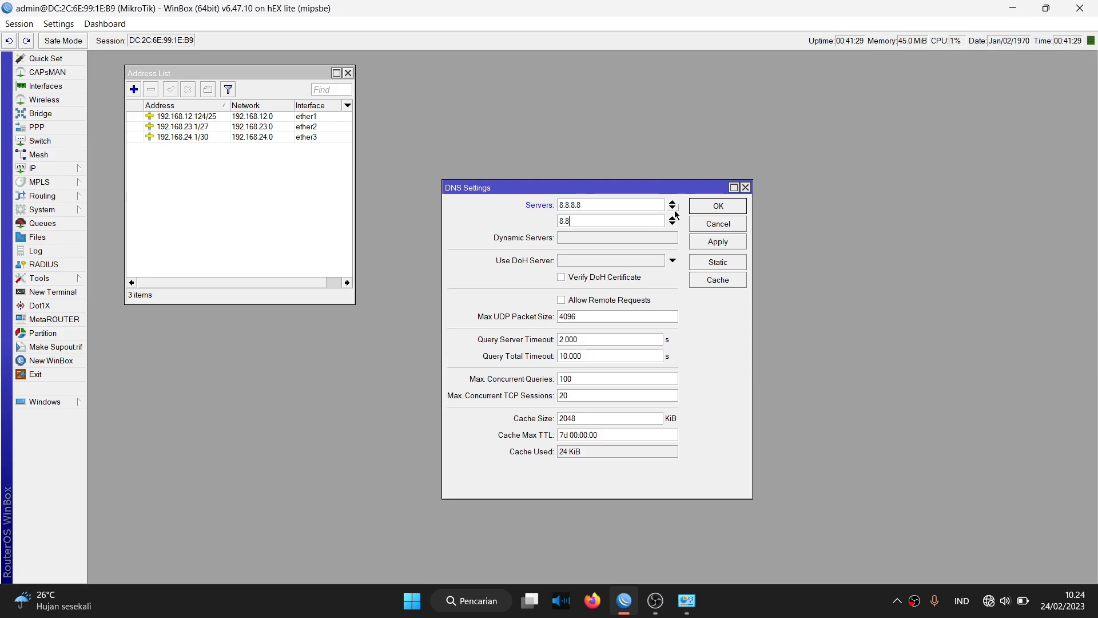
{"action": "type", "text": ".4.4"}
{"action": "left_click", "coordinate": [700, 246]}
Close DNS settings and create a srcnat NAT rule matching Out. Interface ether1.
{"action": "left_click", "coordinate": [714, 211]}
{"action": "left_click", "coordinate": [46, 168]}
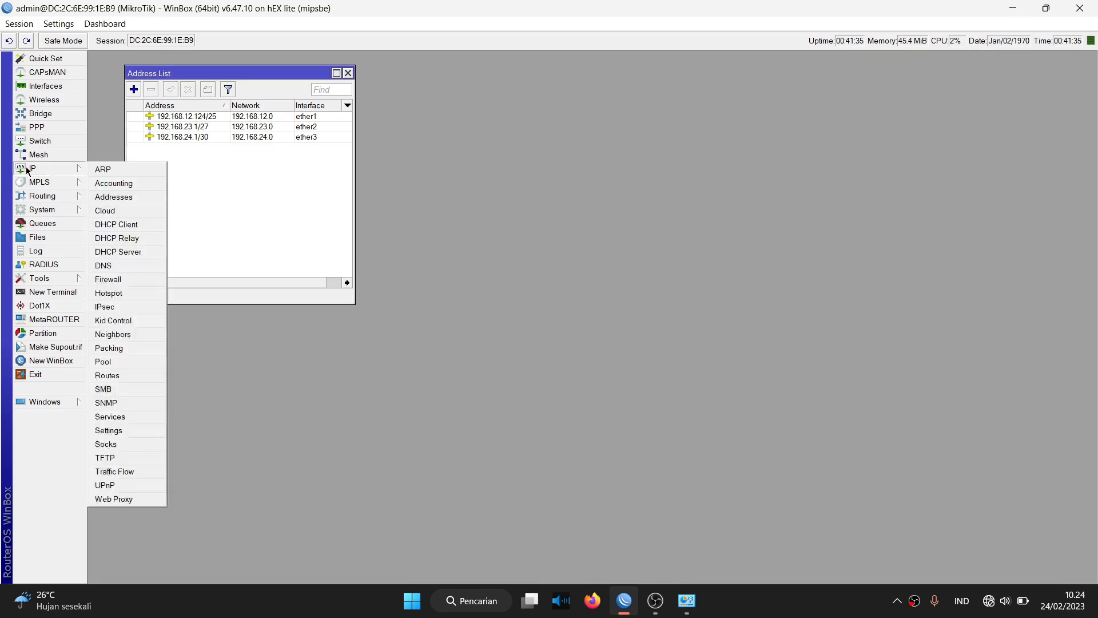
{"action": "left_click", "coordinate": [109, 280]}
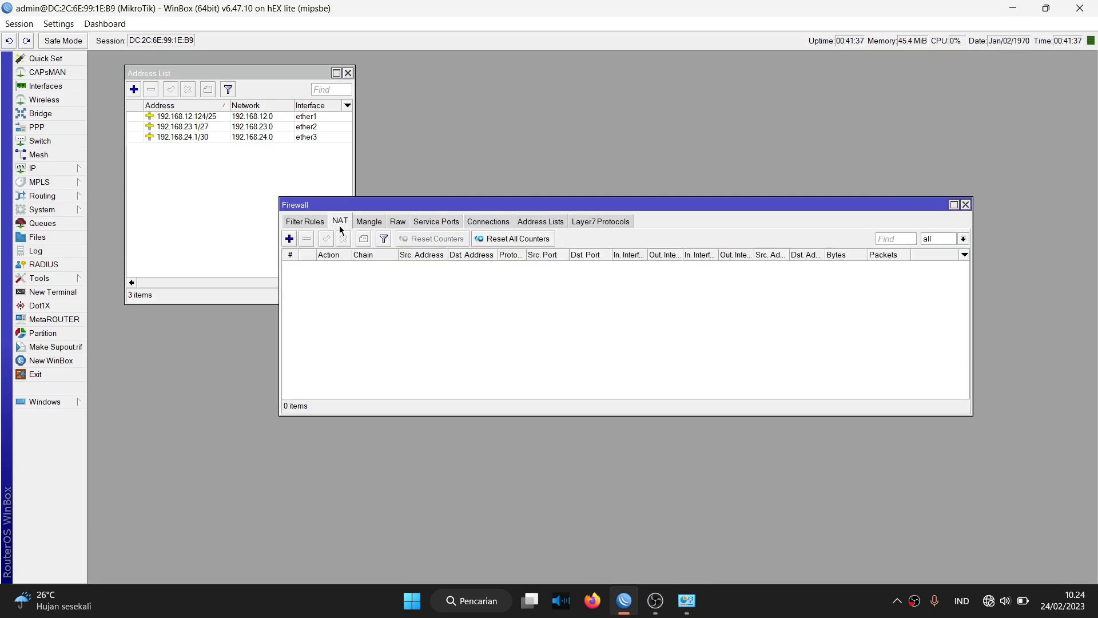
{"action": "left_click", "coordinate": [290, 238]}
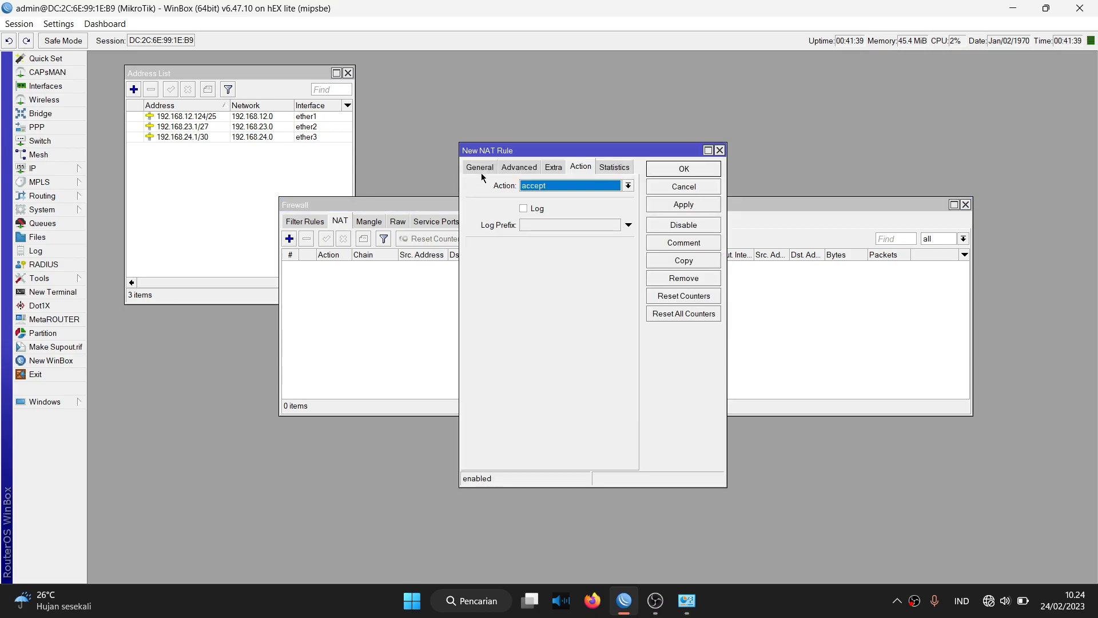
{"action": "left_click", "coordinate": [481, 167]}
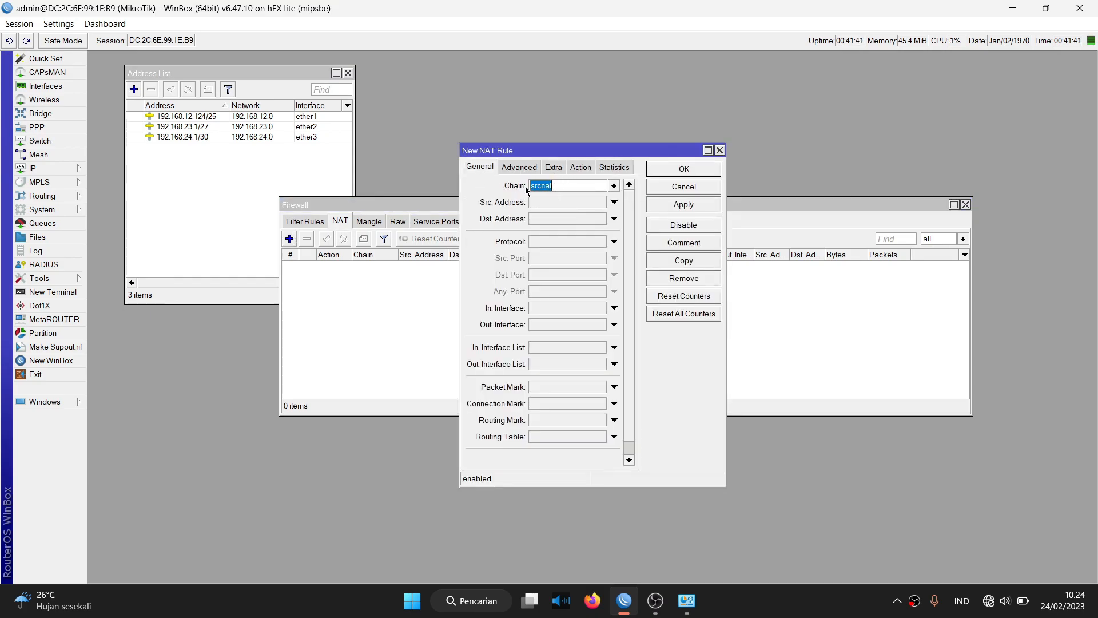
{"action": "left_click", "coordinate": [575, 186]}
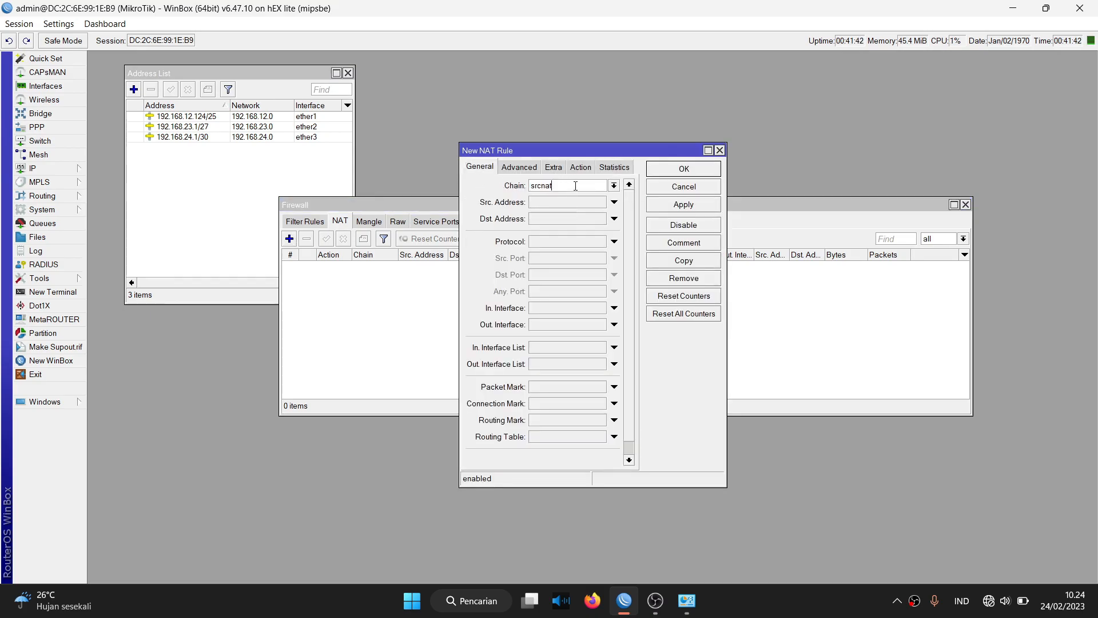
{"action": "left_click", "coordinate": [544, 323]}
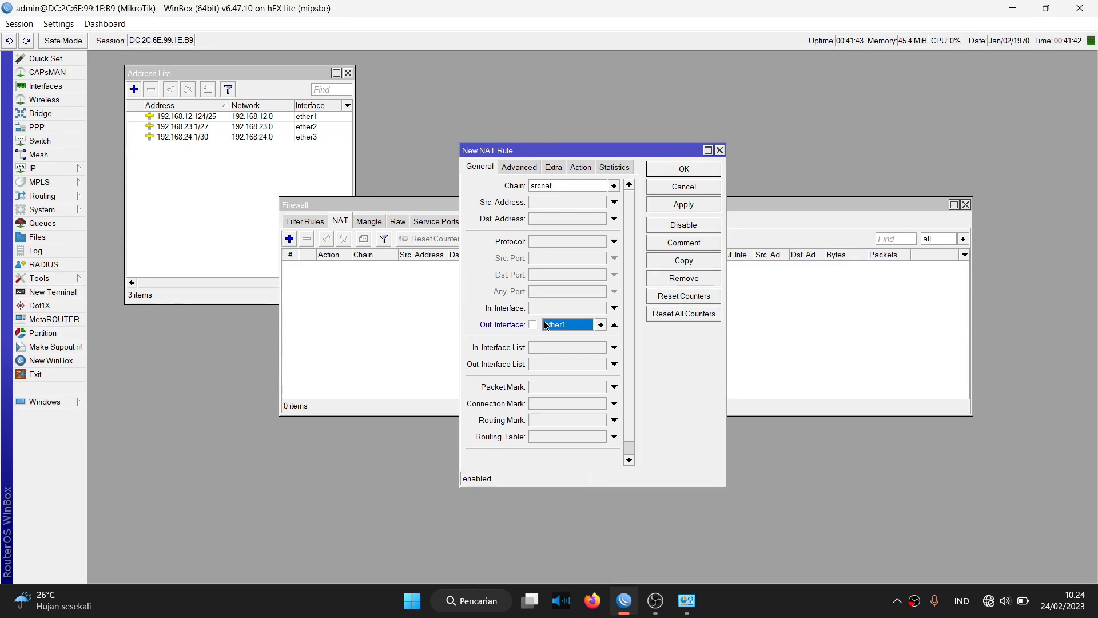
Set the NAT rule's action to masquerade and save it.
{"action": "left_click", "coordinate": [581, 167]}
{"action": "left_click", "coordinate": [555, 186]}
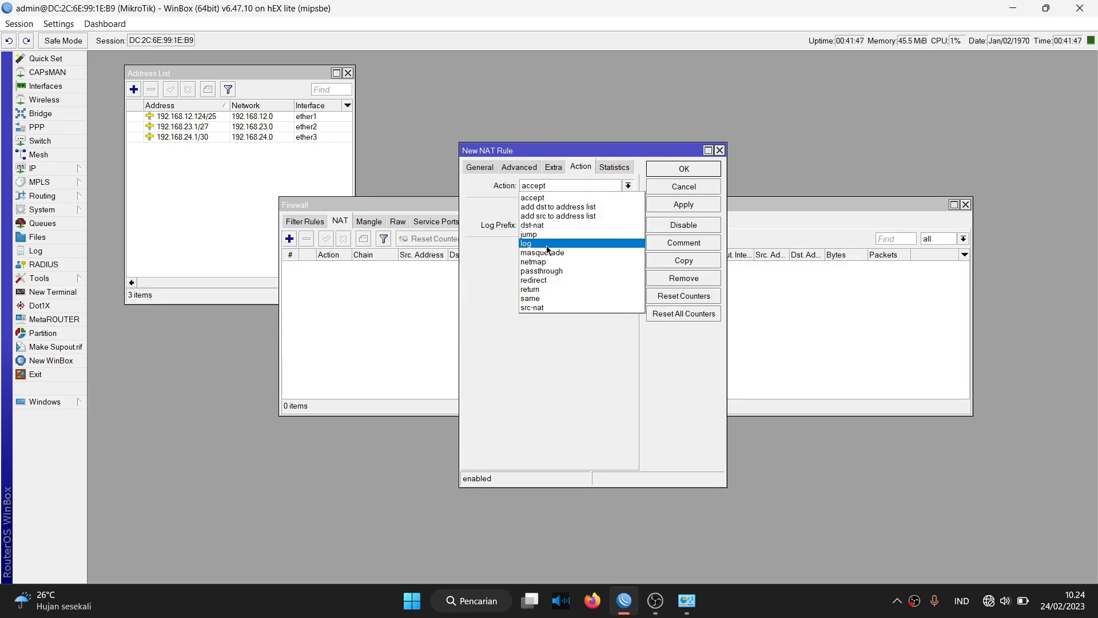
{"action": "left_click", "coordinate": [547, 245]}
{"action": "left_click", "coordinate": [547, 191]}
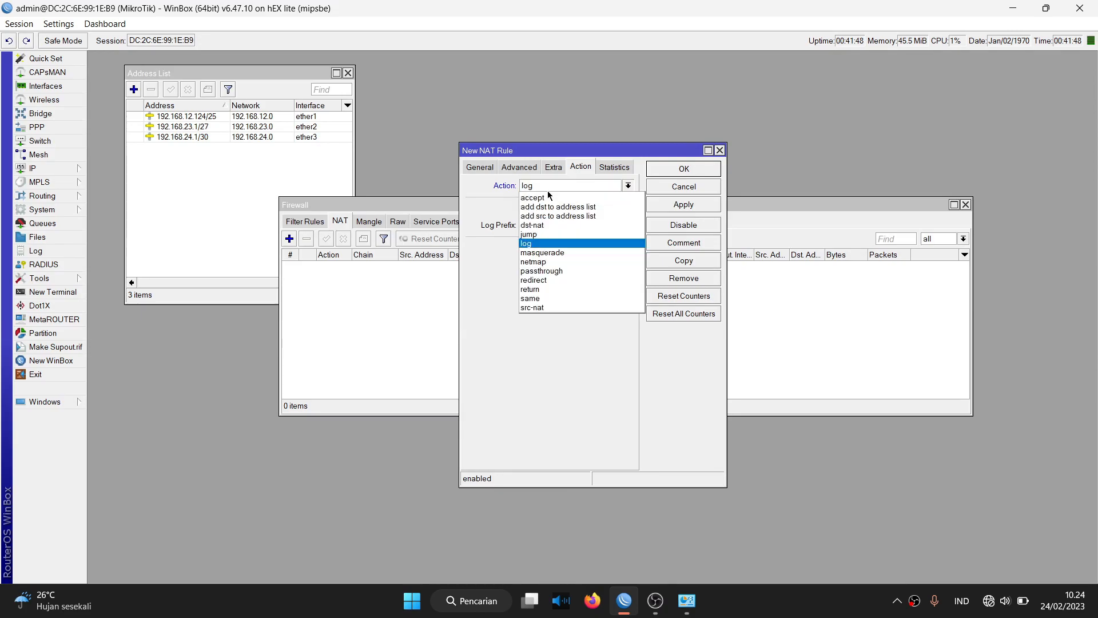
{"action": "left_click", "coordinate": [545, 253]}
{"action": "left_click", "coordinate": [684, 204]}
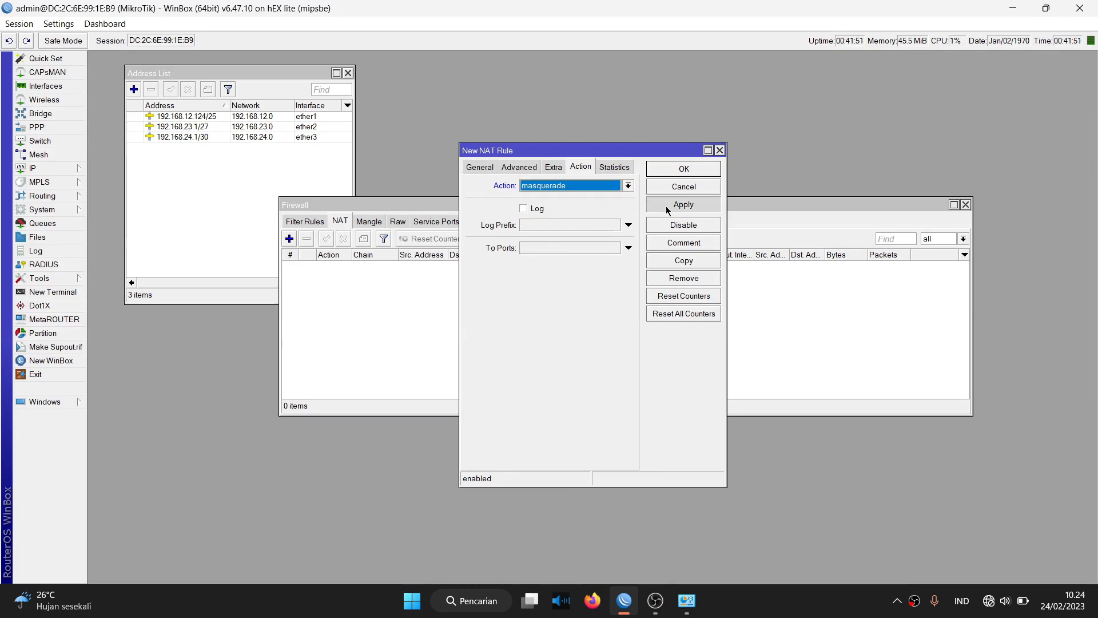
{"action": "left_click", "coordinate": [686, 169]}
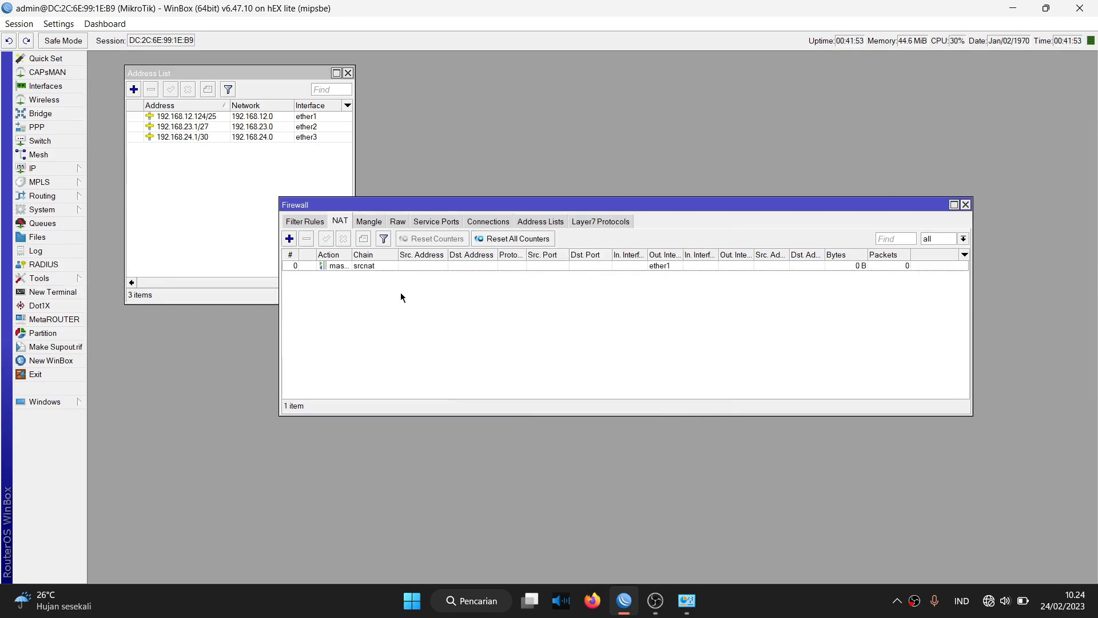
{"action": "left_click", "coordinate": [74, 171]}
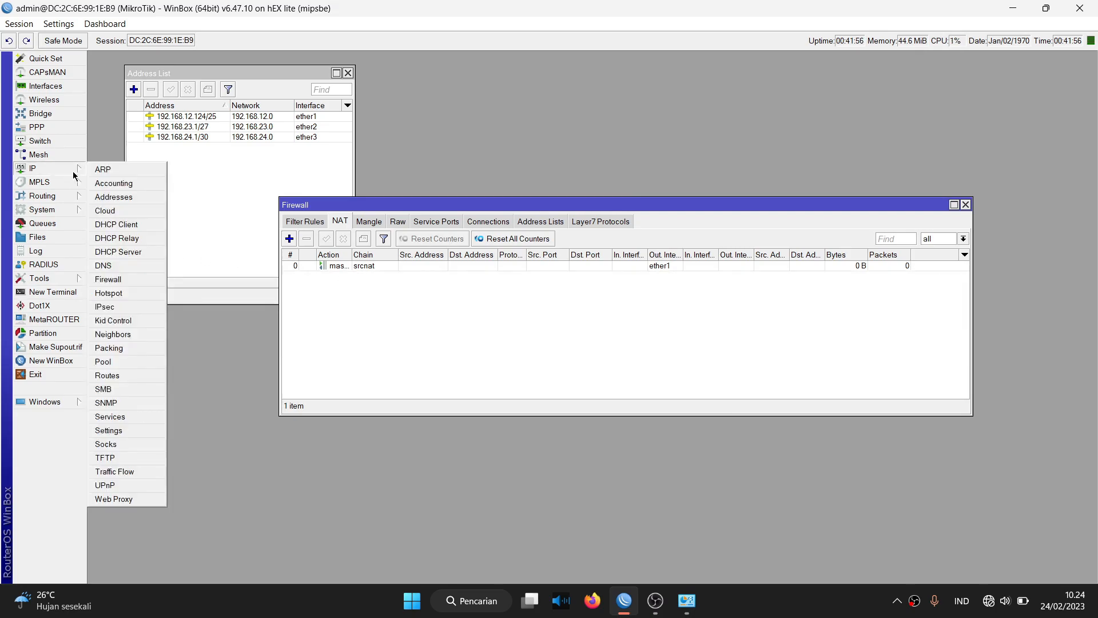
Open IP > Routes, then check BGP's peers, networks and instances before closing it.
{"action": "left_click", "coordinate": [126, 376]}
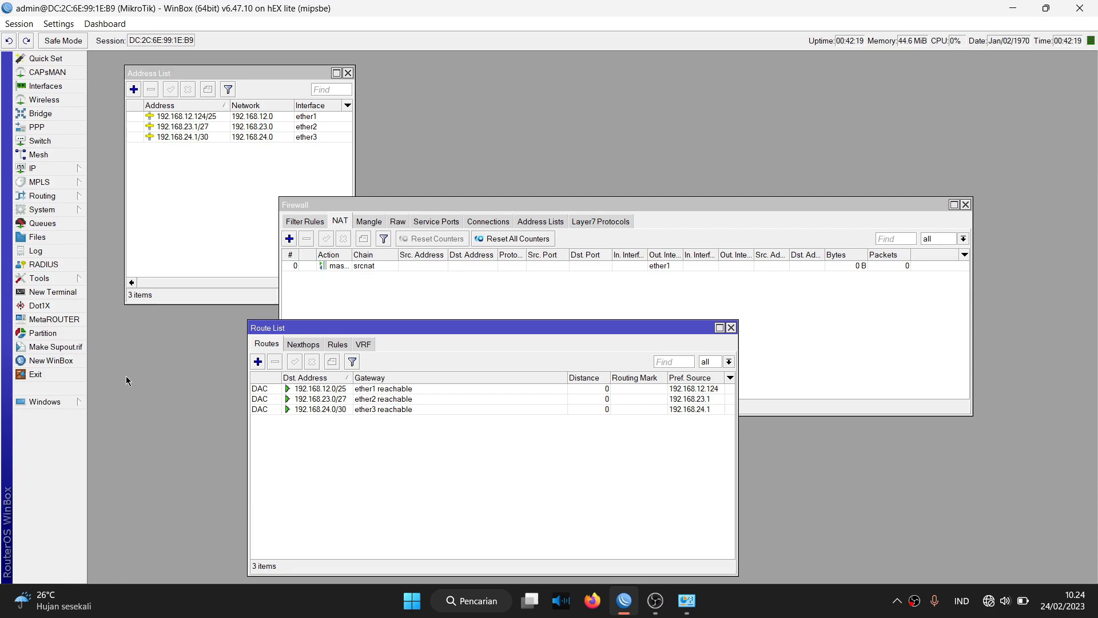
{"action": "left_click", "coordinate": [44, 196]}
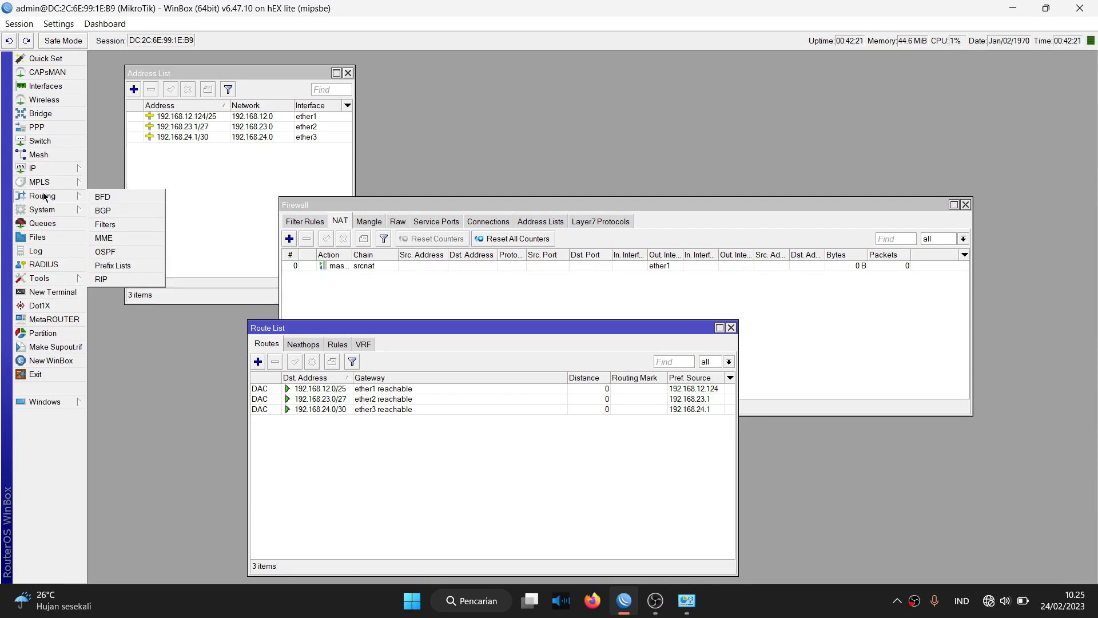
{"action": "left_click", "coordinate": [116, 211]}
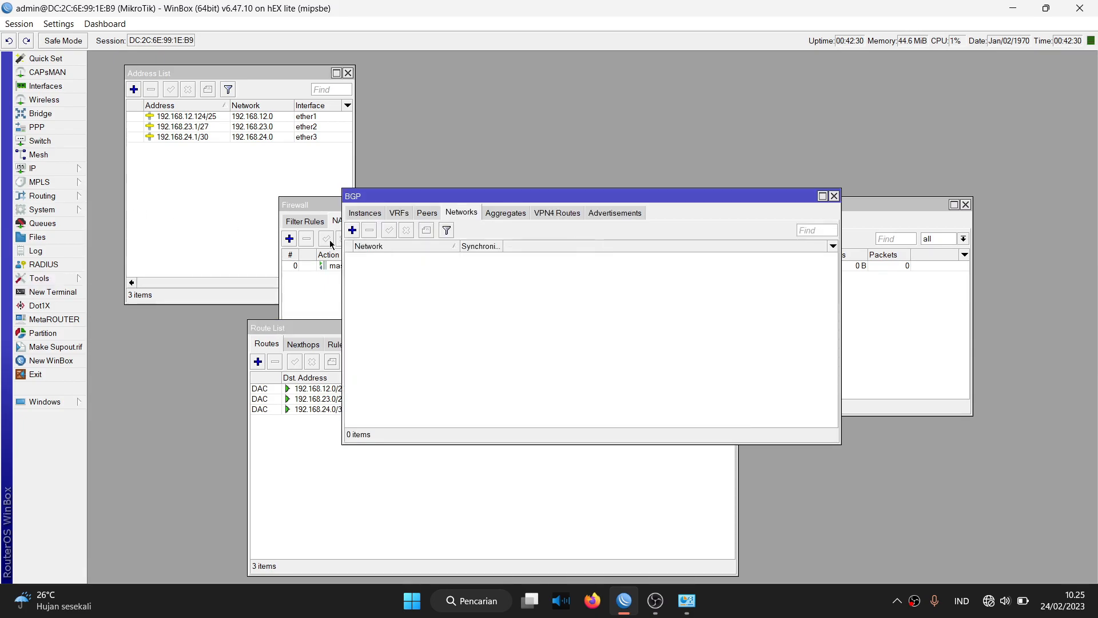
{"action": "left_click", "coordinate": [418, 213]}
{"action": "left_click", "coordinate": [465, 215]}
{"action": "left_click", "coordinate": [369, 216]}
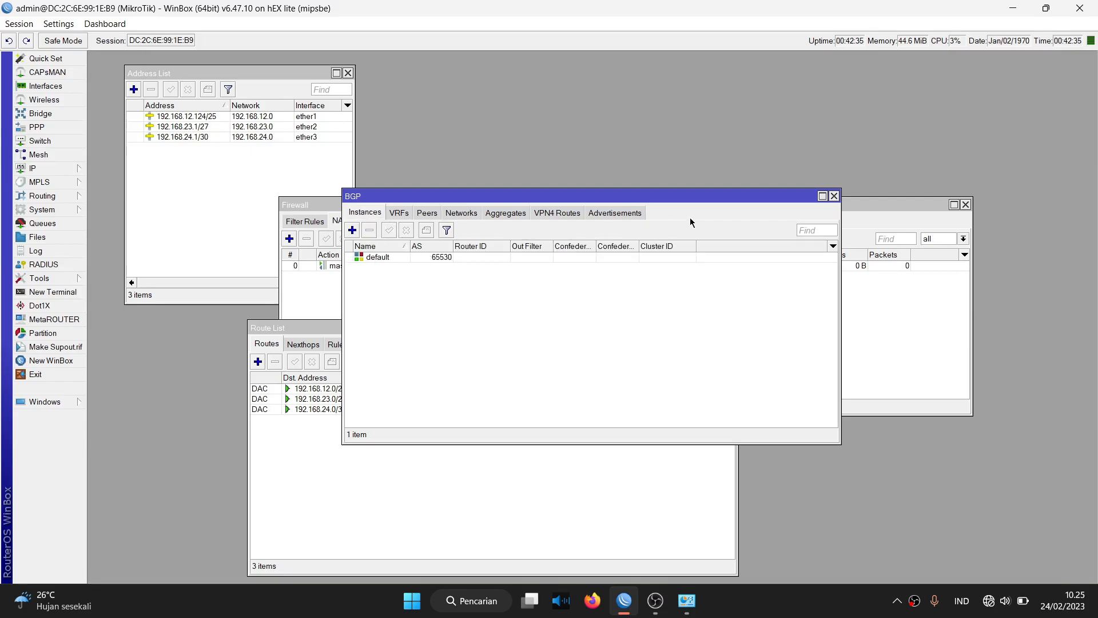
{"action": "left_click", "coordinate": [834, 196]}
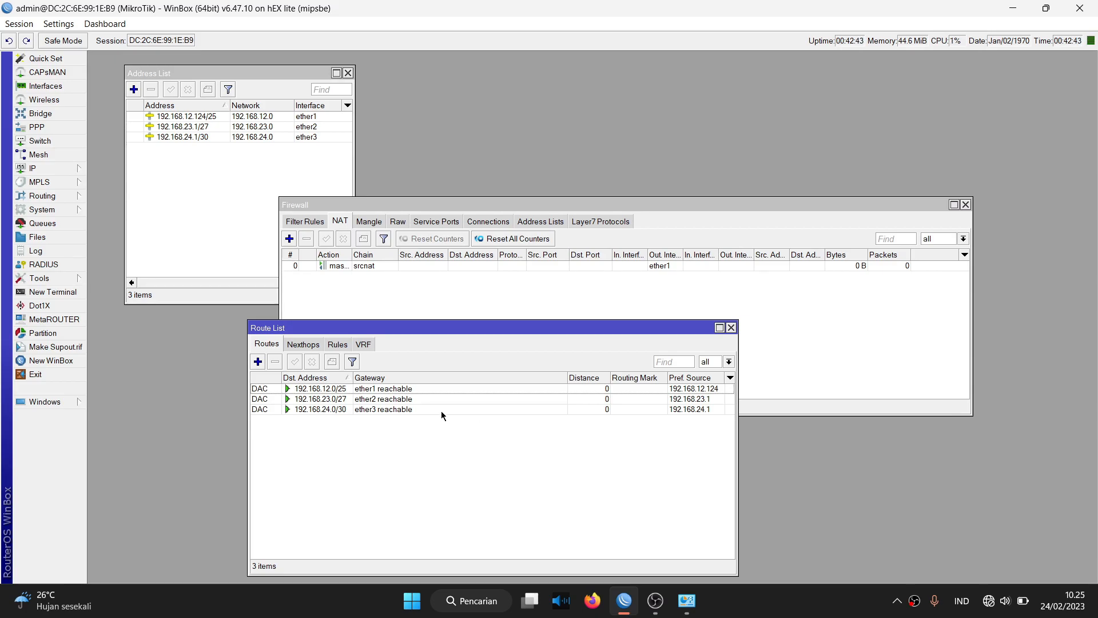
Add route 0.0.0.0/0 with gateway 192.168.12.1 and save it.
{"action": "left_click", "coordinate": [259, 362]}
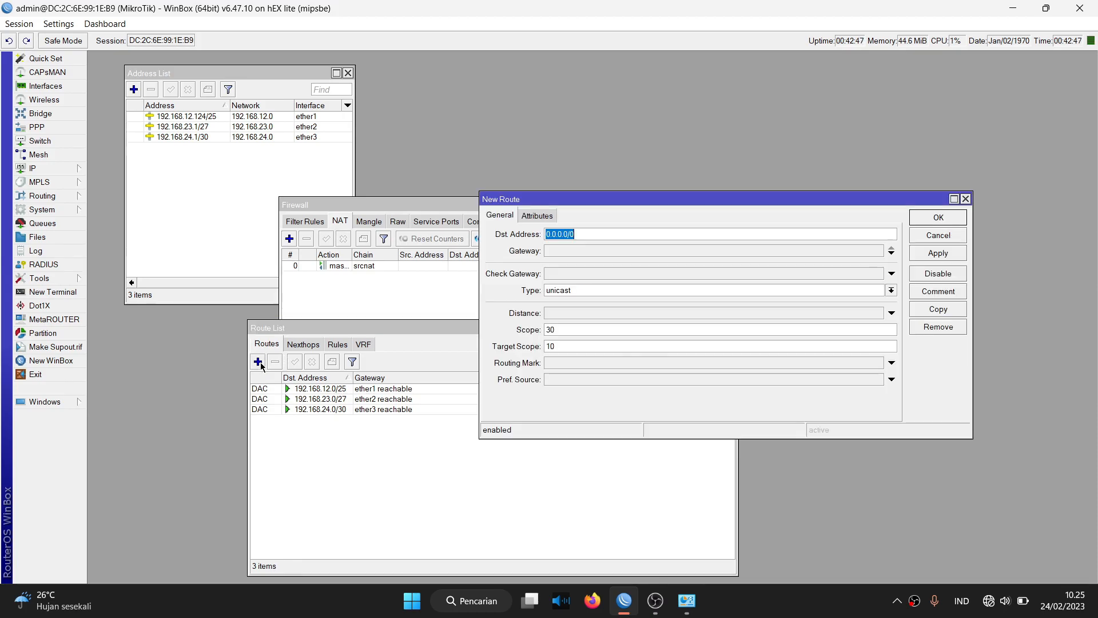
{"action": "left_click", "coordinate": [571, 250]}
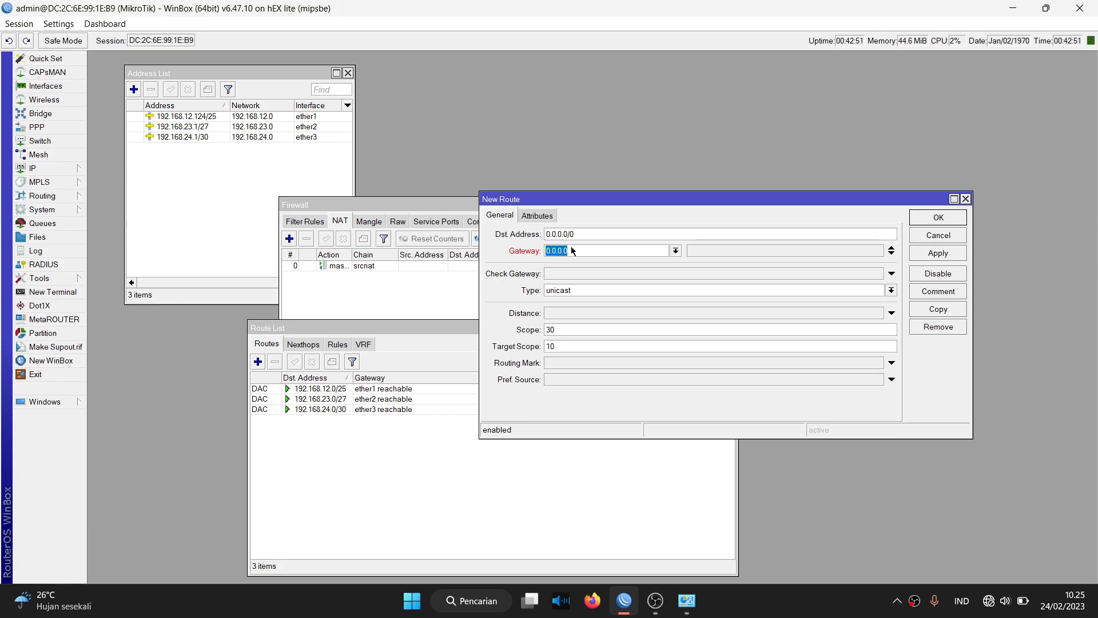
{"action": "type", "text": "192.168.12.1"}
{"action": "left_click", "coordinate": [932, 255]}
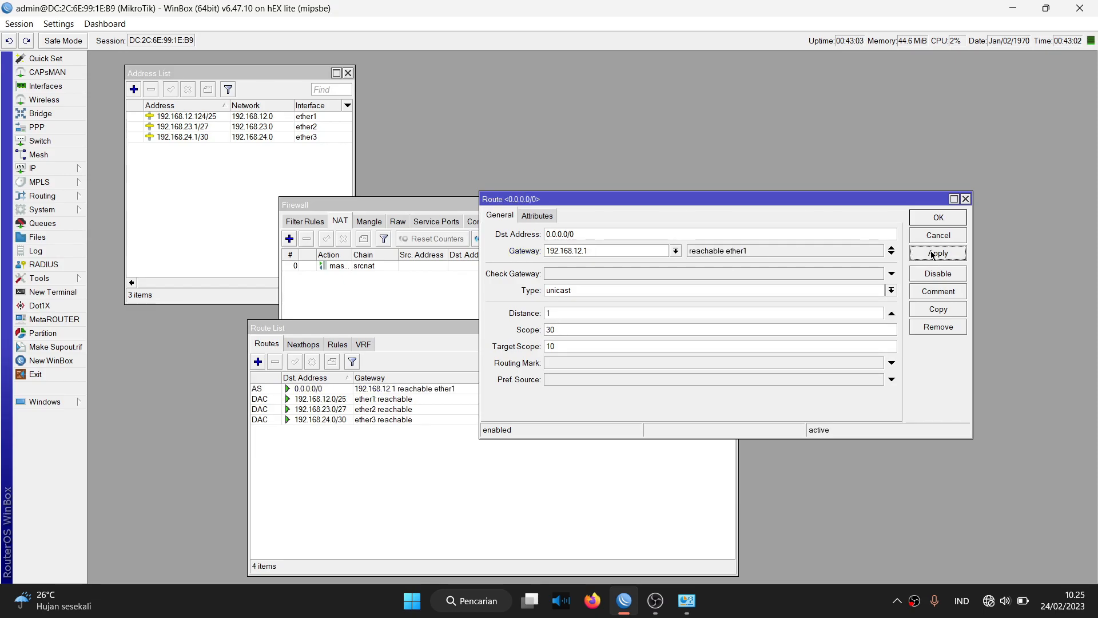
{"action": "left_click", "coordinate": [937, 218]}
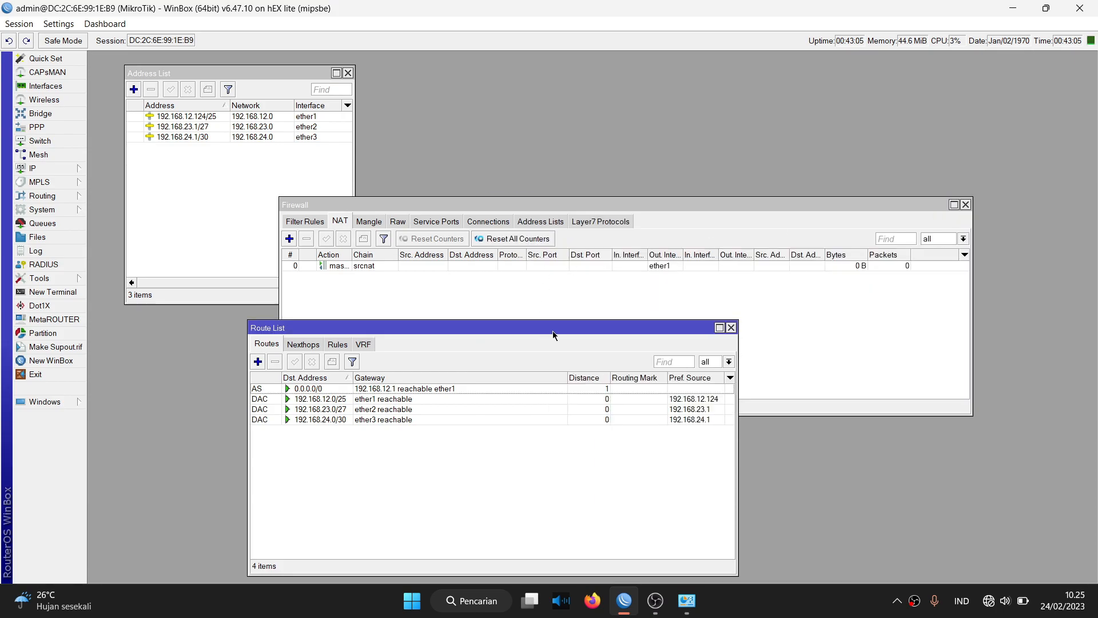
Ping google.com from a router terminal, stop it after 4 replies, and close the terminal.
{"action": "left_click", "coordinate": [75, 293]}
{"action": "type", "text": "pi"}
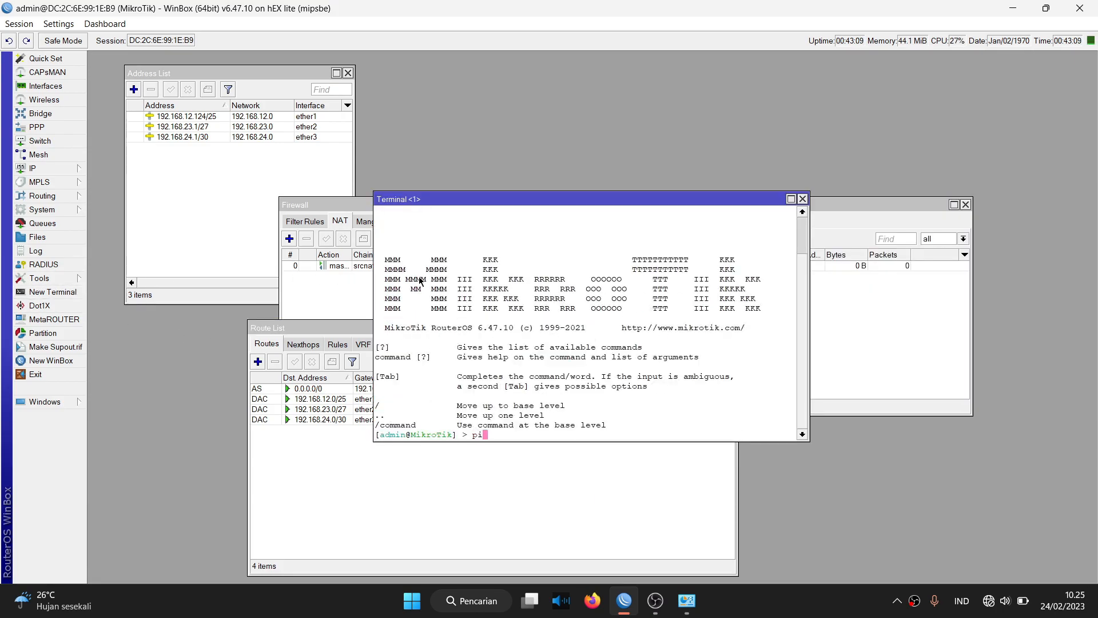
{"action": "type", "text": "ng google.com"}
{"action": "key", "text": "Return"}
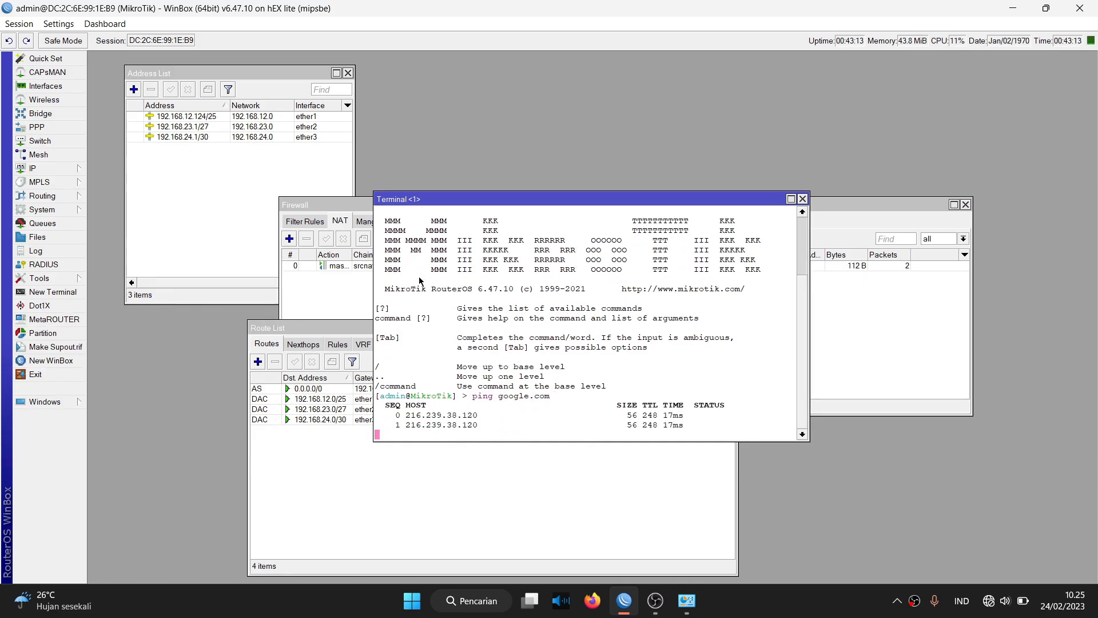
{"action": "key", "text": "ctrl+c"}
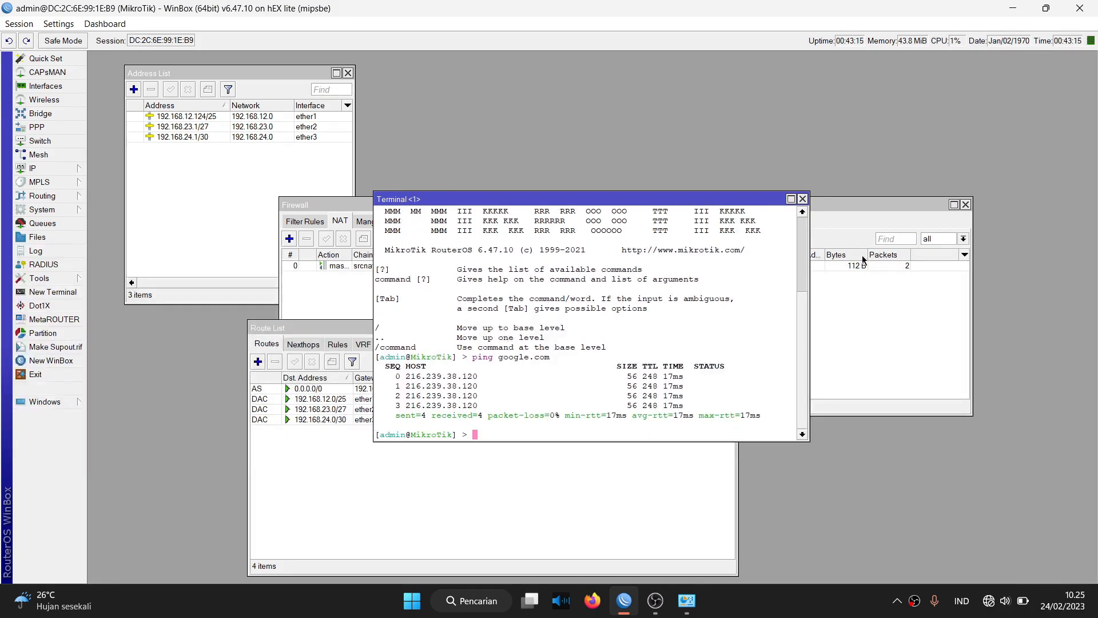
{"action": "left_click", "coordinate": [802, 199]}
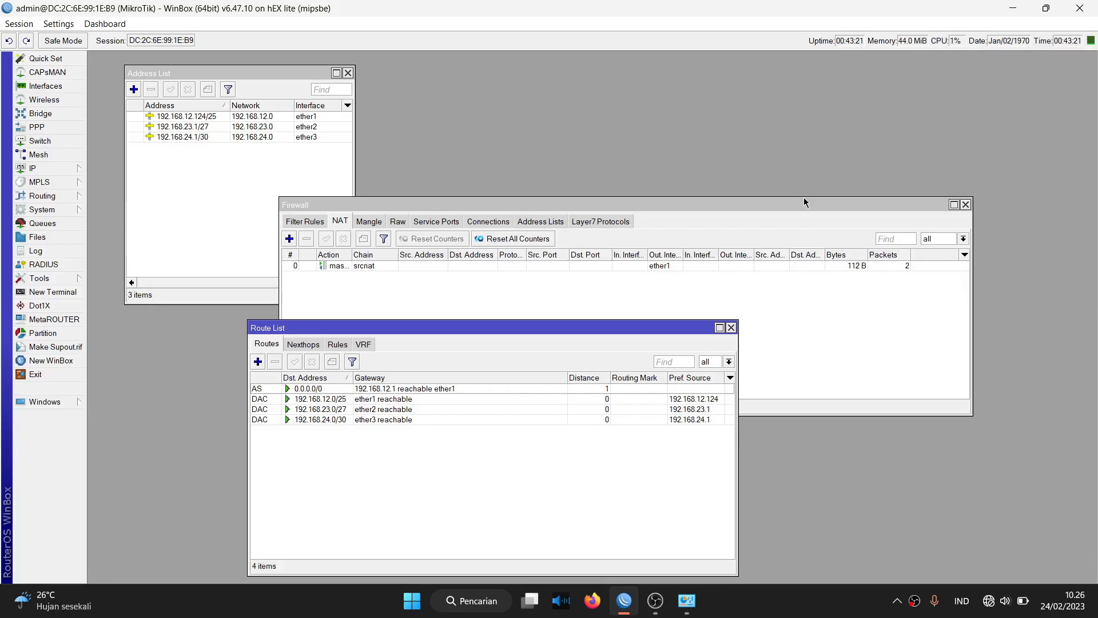
Via ncpa.cpl, set Ethernet 2's IPv4 to obtain both IP address and DNS automatically.
{"action": "left_click", "coordinate": [687, 600]}
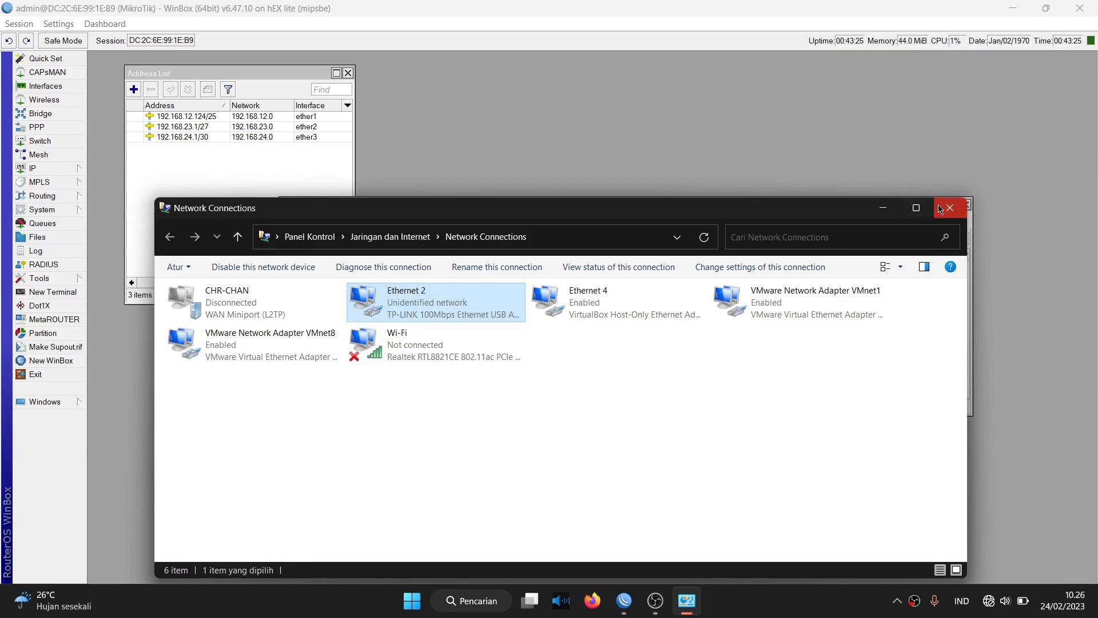
{"action": "left_click", "coordinate": [944, 208]}
{"action": "key", "text": "super+r"}
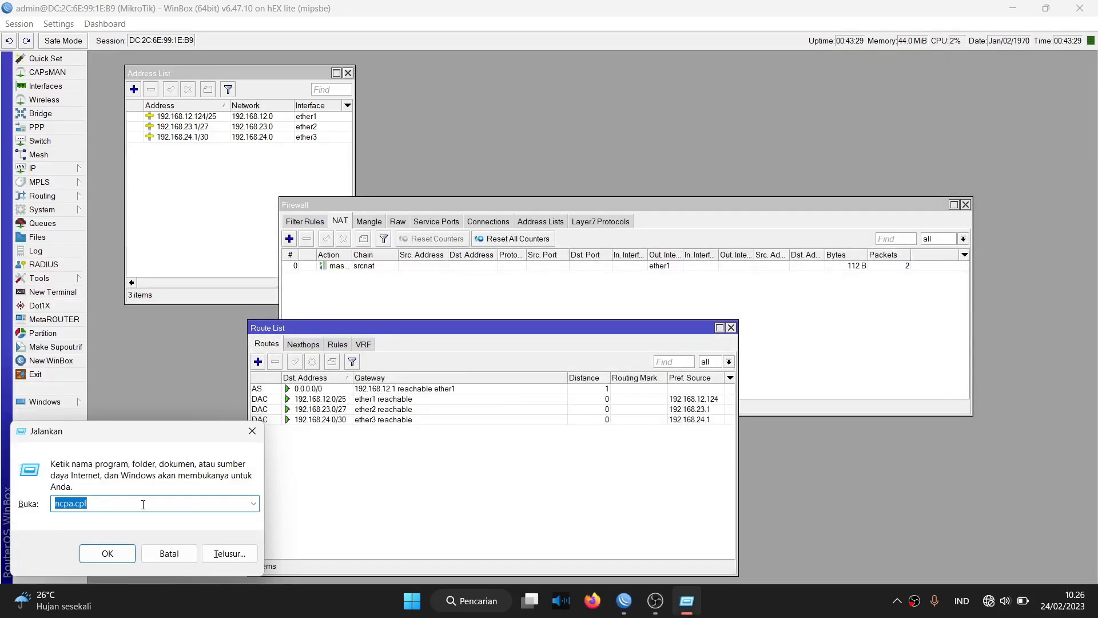
{"action": "left_click", "coordinate": [103, 557]}
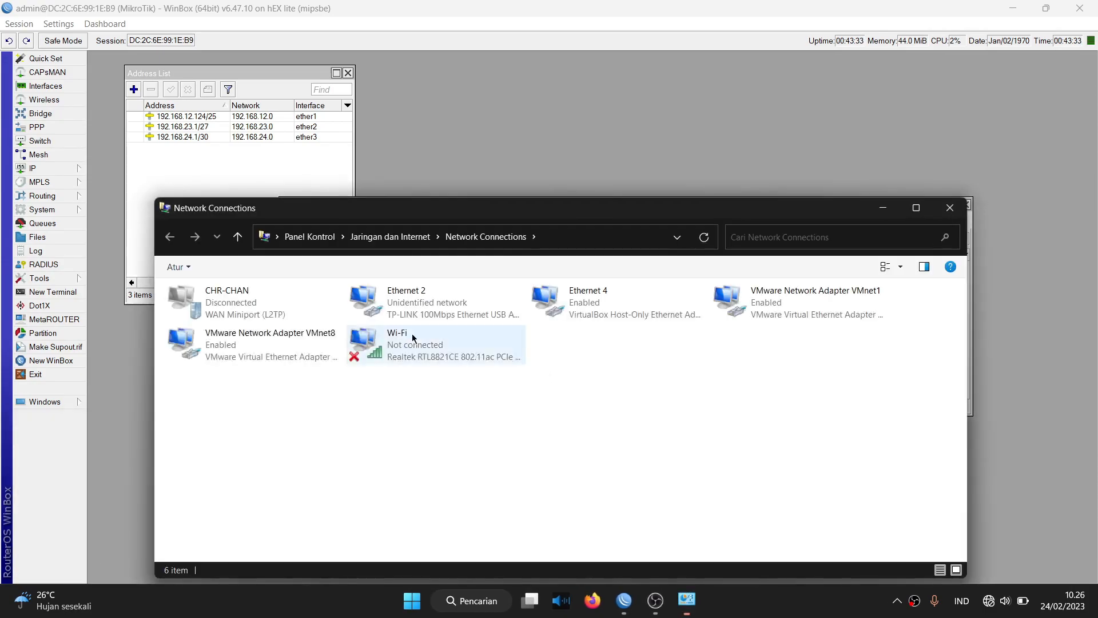
{"action": "double_click", "coordinate": [431, 303]}
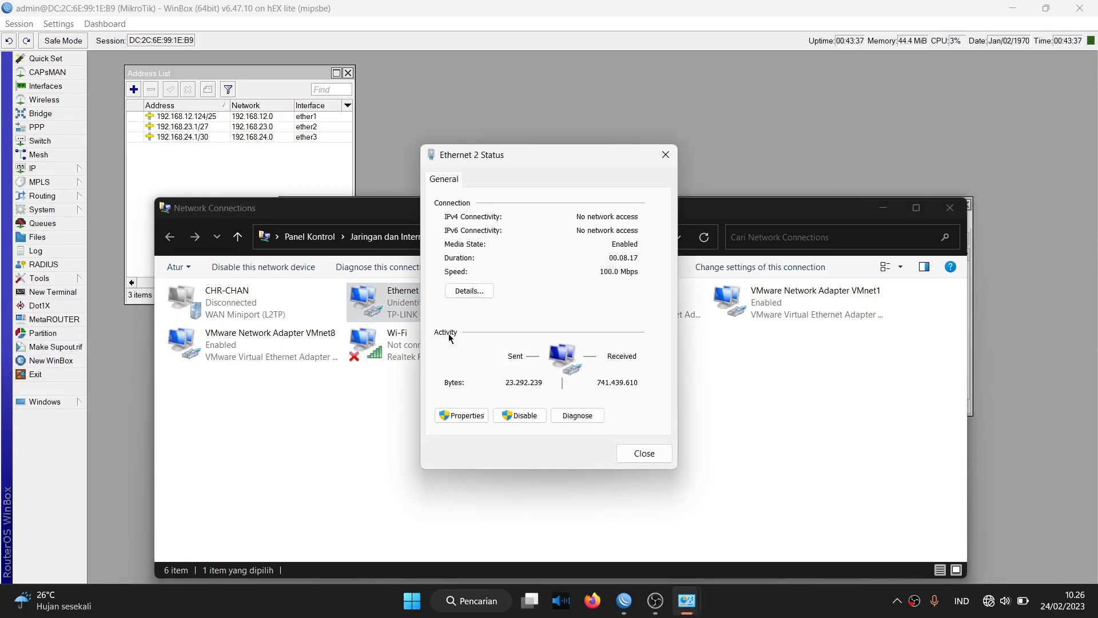
{"action": "left_click", "coordinate": [461, 416]}
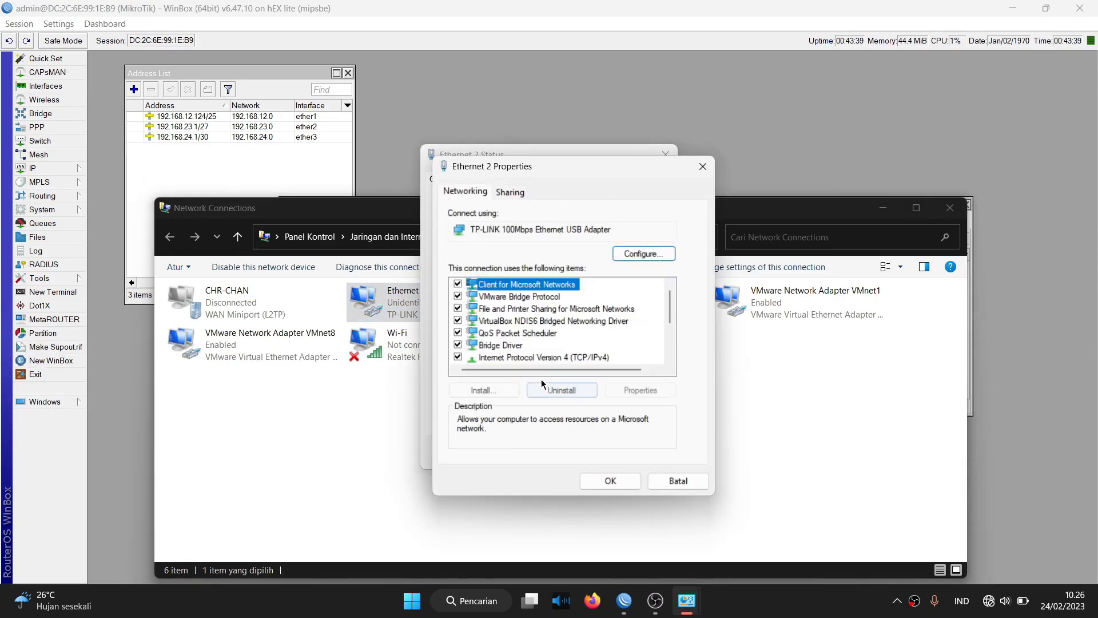
{"action": "double_click", "coordinate": [551, 361]}
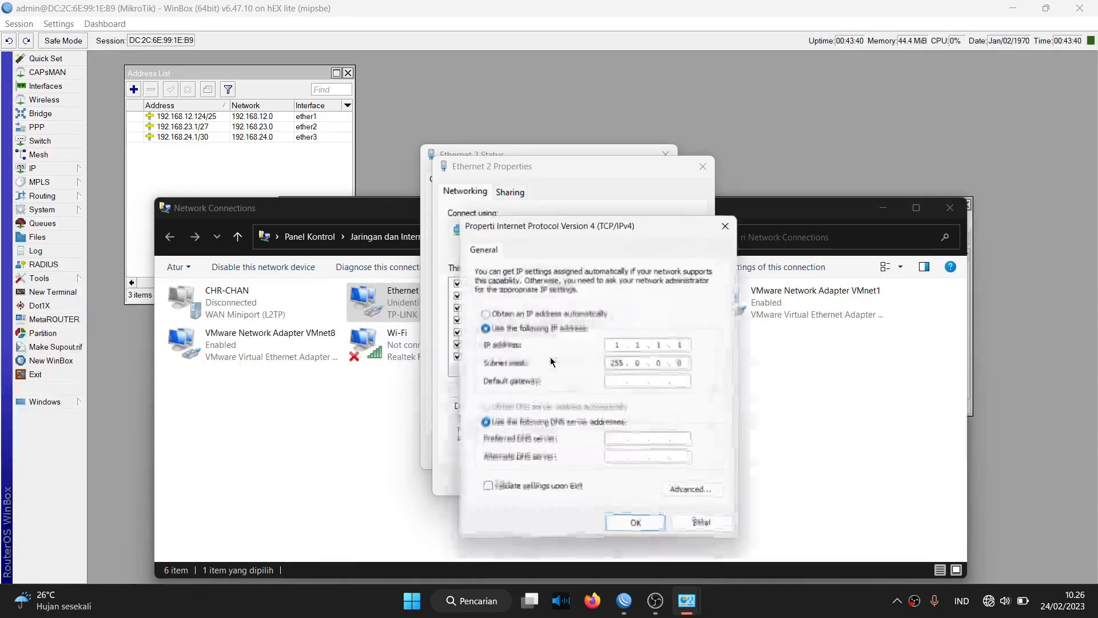
{"action": "left_click", "coordinate": [546, 315]}
{"action": "left_click", "coordinate": [529, 408]}
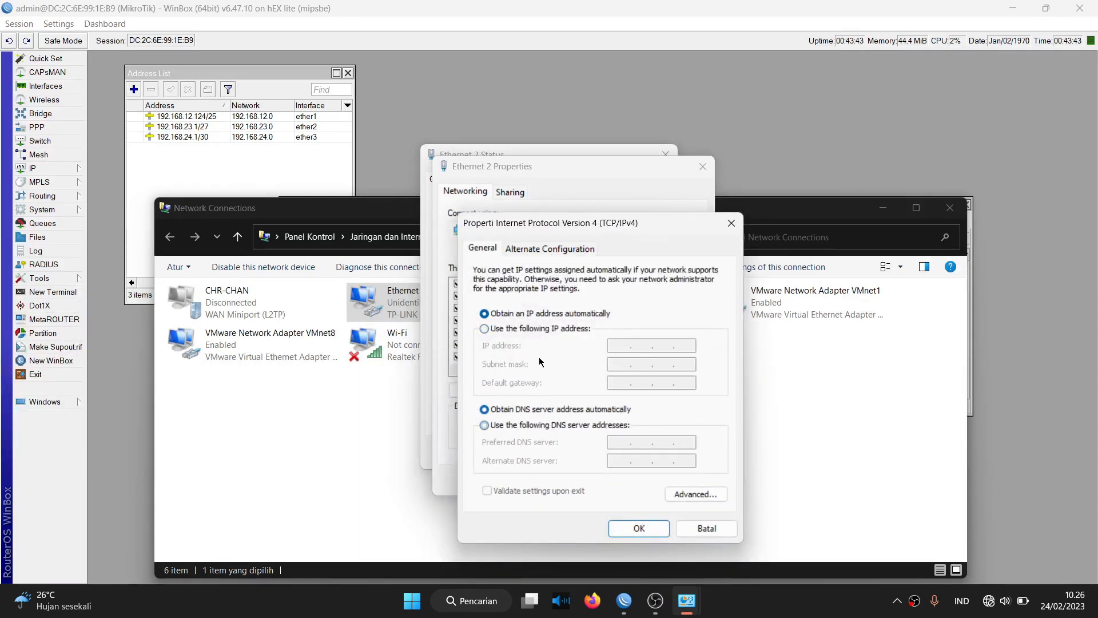
Give Ethernet 2 static IP 192.168.23.4 with subnet mask 255.255.255.192.
{"action": "left_click", "coordinate": [540, 328]}
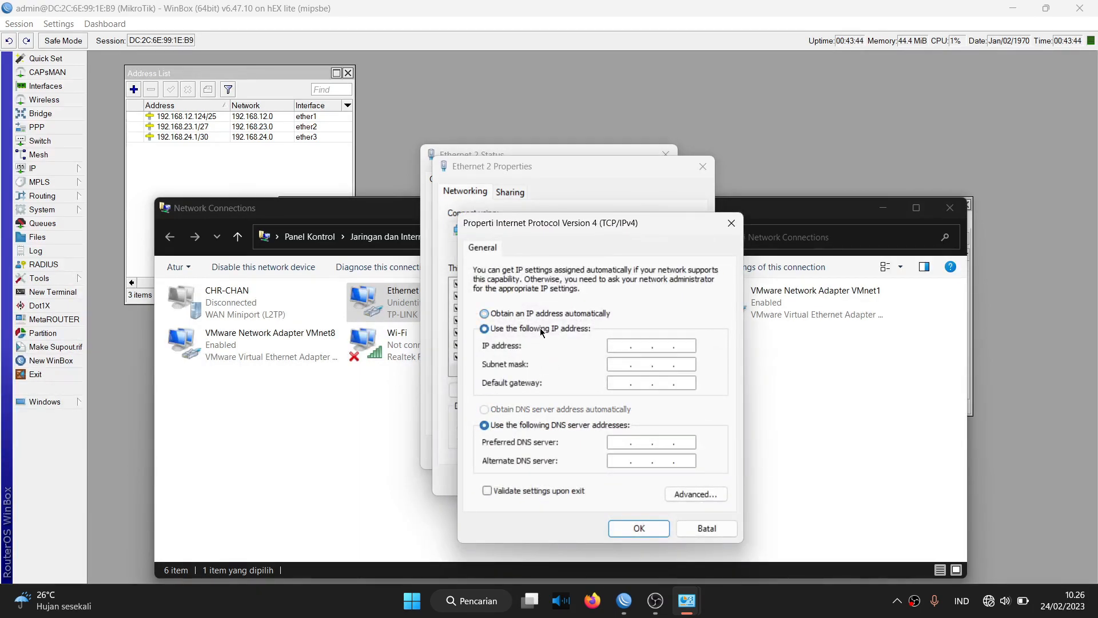
{"action": "left_click", "coordinate": [621, 343]}
{"action": "type", "text": "192 . 168 . 23 . 4"}
{"action": "key", "text": "BackSpace"}
{"action": "type", "text": "2"}
{"action": "key", "text": "BackSpace"}
{"action": "type", "text": "4"}
{"action": "key", "text": "Tab"}
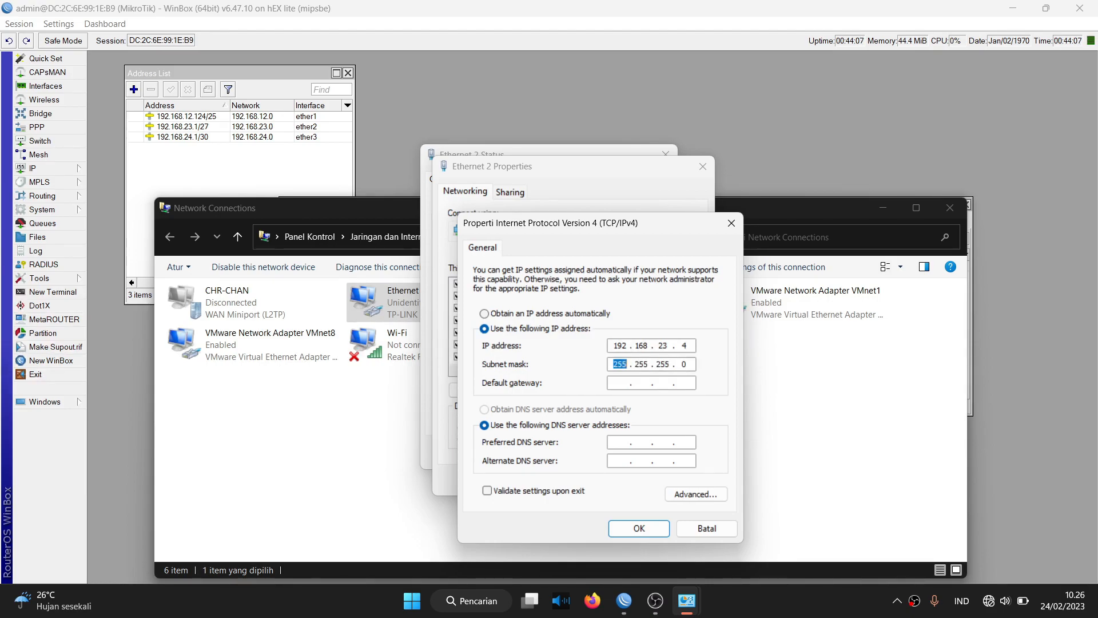
{"action": "key", "text": "Right"}
{"action": "key", "text": "BackSpace"}
{"action": "type", "text": "192"}
Enter gateway and preferred DNS 192.168.23.1, alternate DNS 8.8.8.8, and save the settings.
{"action": "type", "text": "192 . 168 . "}
{"action": "type", "text": "23 . 1"}
{"action": "key", "text": "Tab"}
{"action": "key", "text": "Tab"}
{"action": "type", "text": "192 . 168 . 23"}
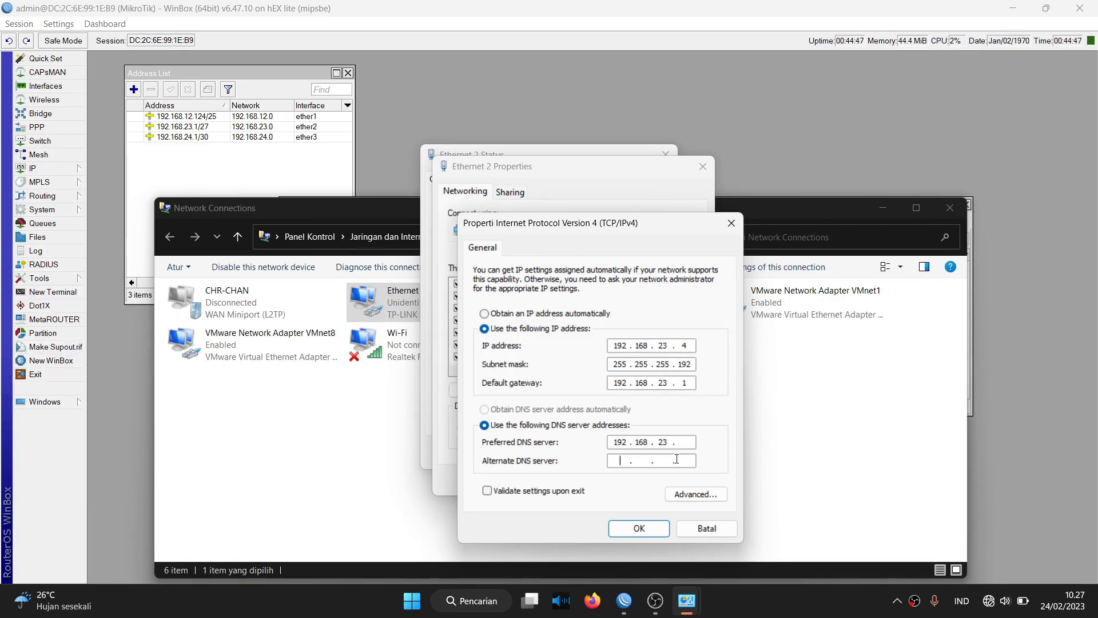
{"action": "type", "text": "1"}
{"action": "type", "text": "8.8.8"}
{"action": "type", "text": "8 . 8 . 8 . 8"}
{"action": "left_click", "coordinate": [639, 529]}
{"action": "left_click", "coordinate": [616, 484]}
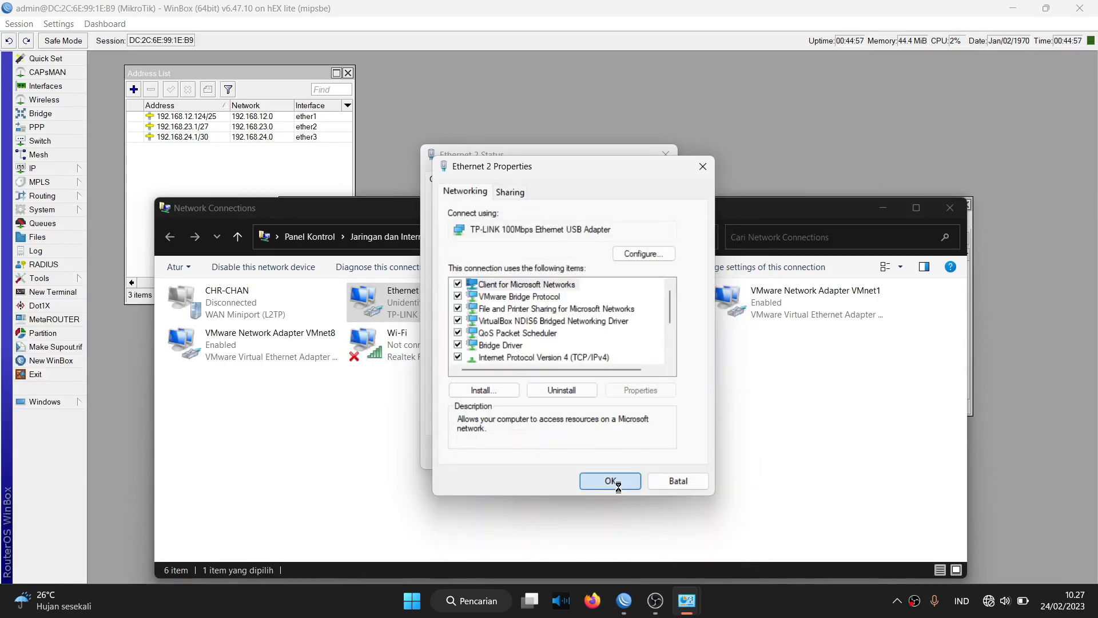
{"action": "left_click", "coordinate": [646, 456]}
Ping google.com from Command Prompt, getting 4 replies at 18 ms with 0% loss.
{"action": "left_click", "coordinate": [483, 493]}
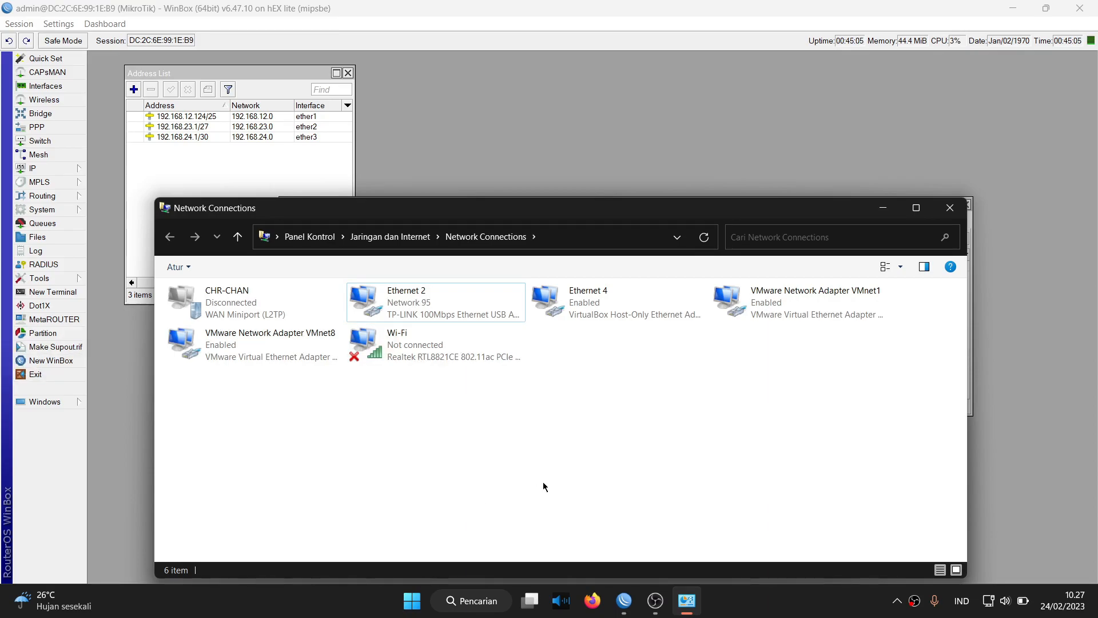
{"action": "key", "text": "super+r"}
{"action": "key", "text": "BackSpace"}
{"action": "type", "text": "cmd"}
{"action": "key", "text": "Return"}
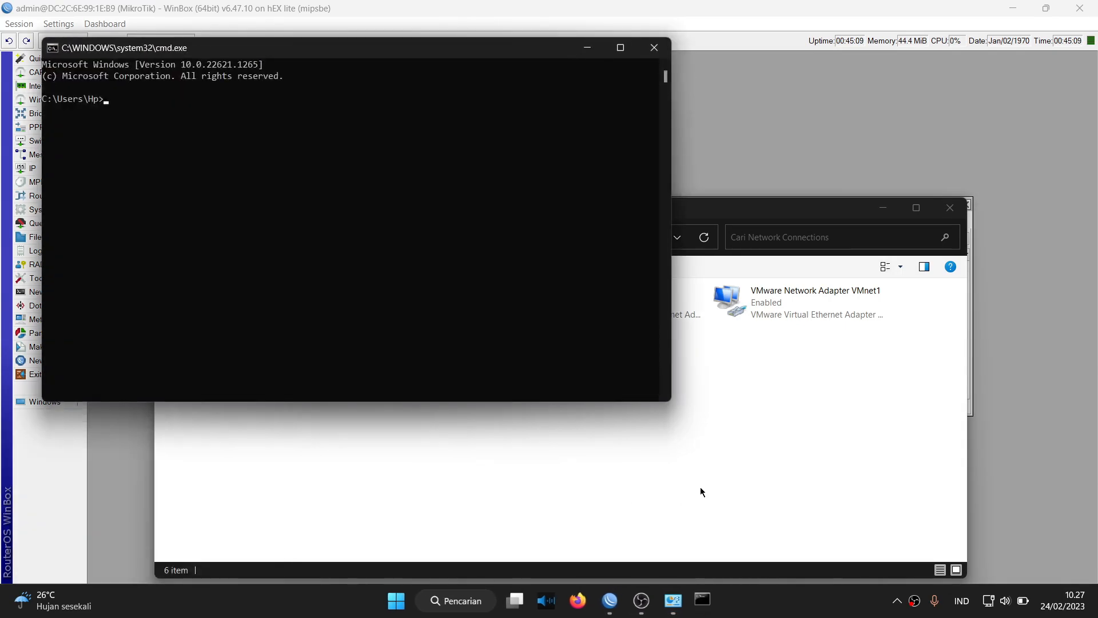
{"action": "type", "text": "ping google.com"}
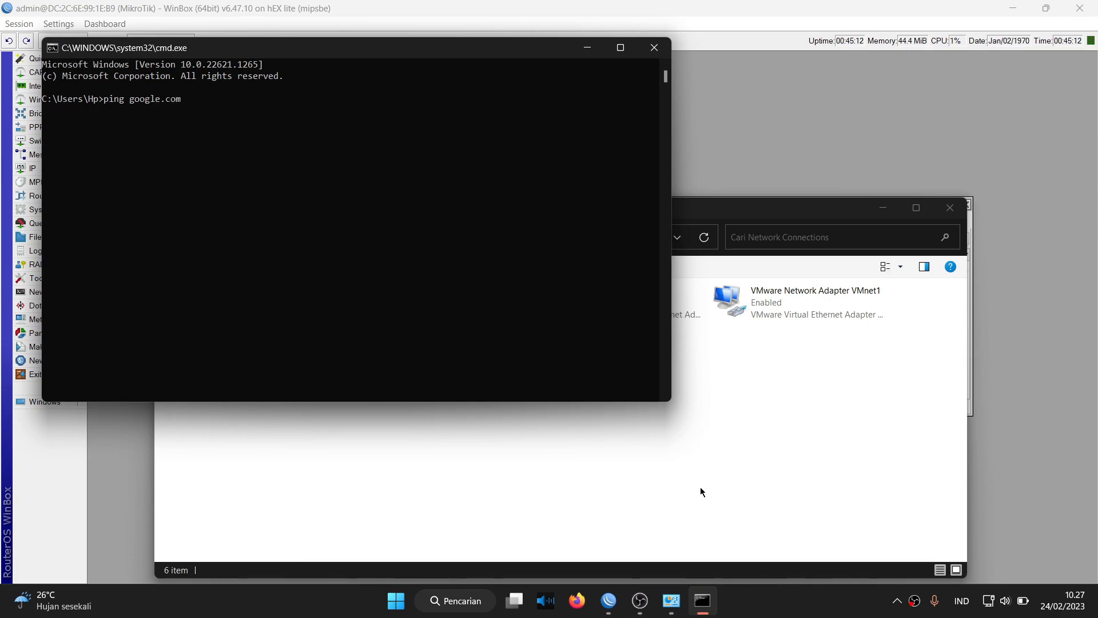
{"action": "key", "text": "Return"}
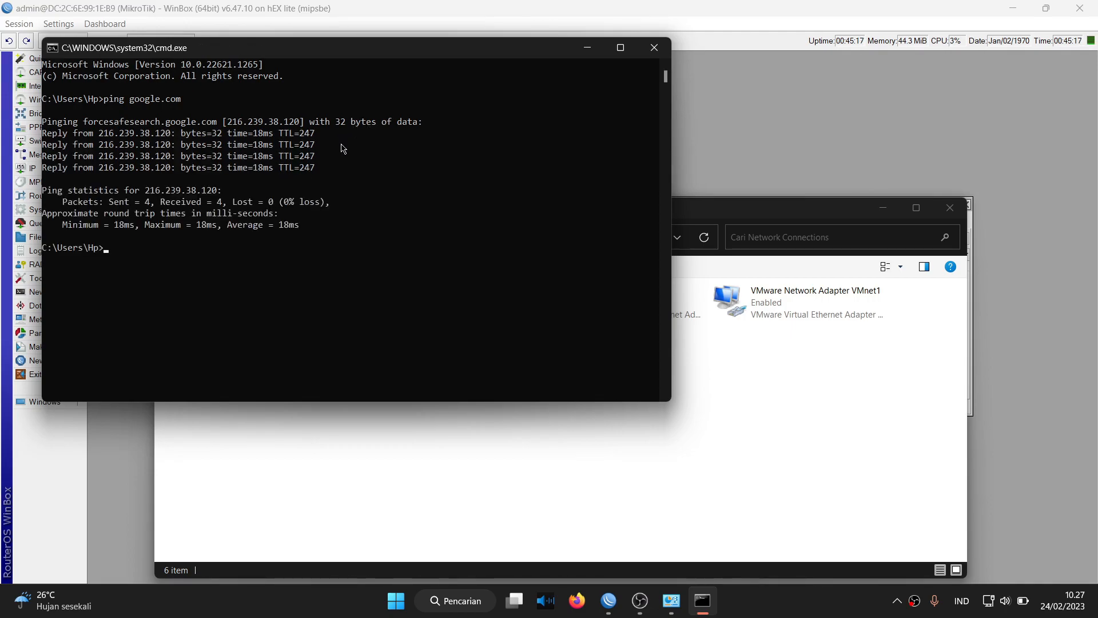
{"action": "left_click", "coordinate": [654, 47]}
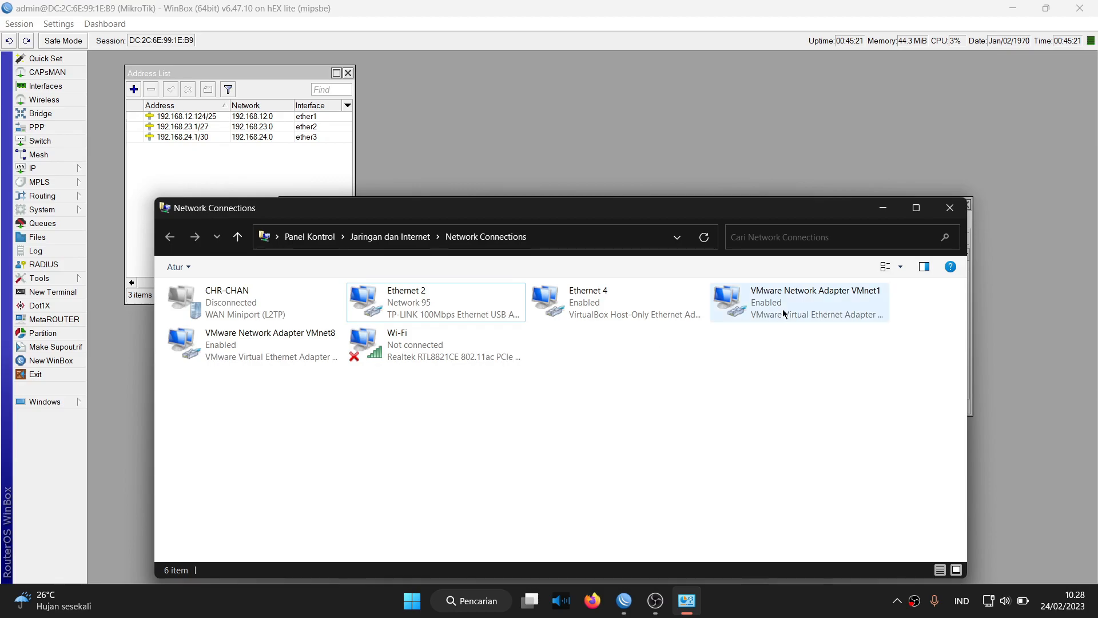
Close Network Connections to reveal WinBox's login screen with the RB951Ui-2nD neighbor.
{"action": "left_click", "coordinate": [951, 209]}
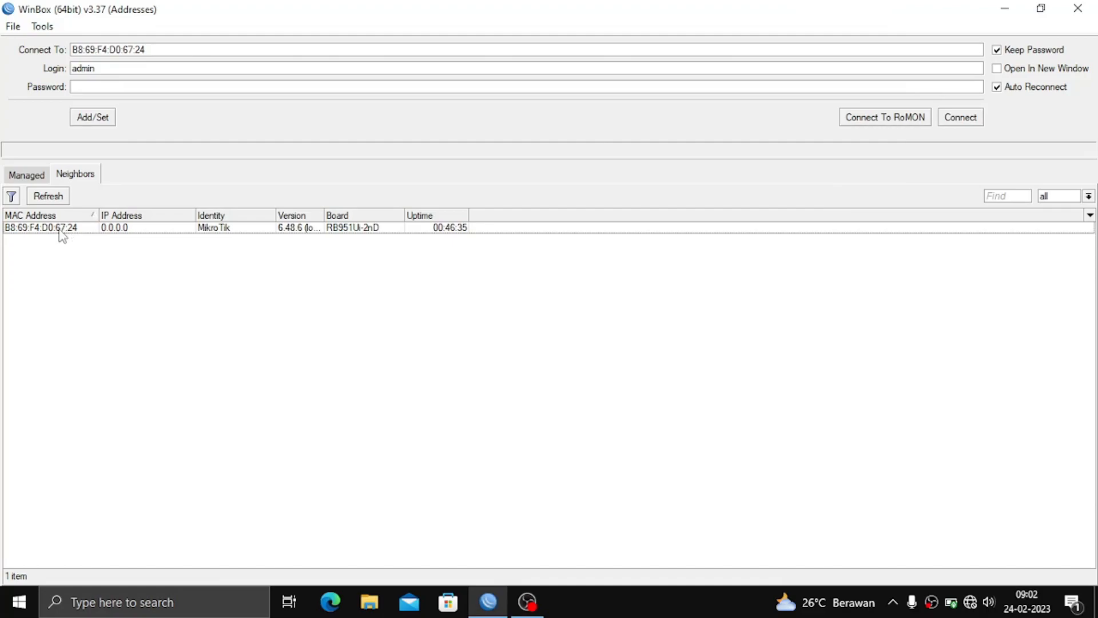
Connect WinBox to the neighbouring hAP router and open its IP > Addresses list.
{"action": "left_click", "coordinate": [59, 229]}
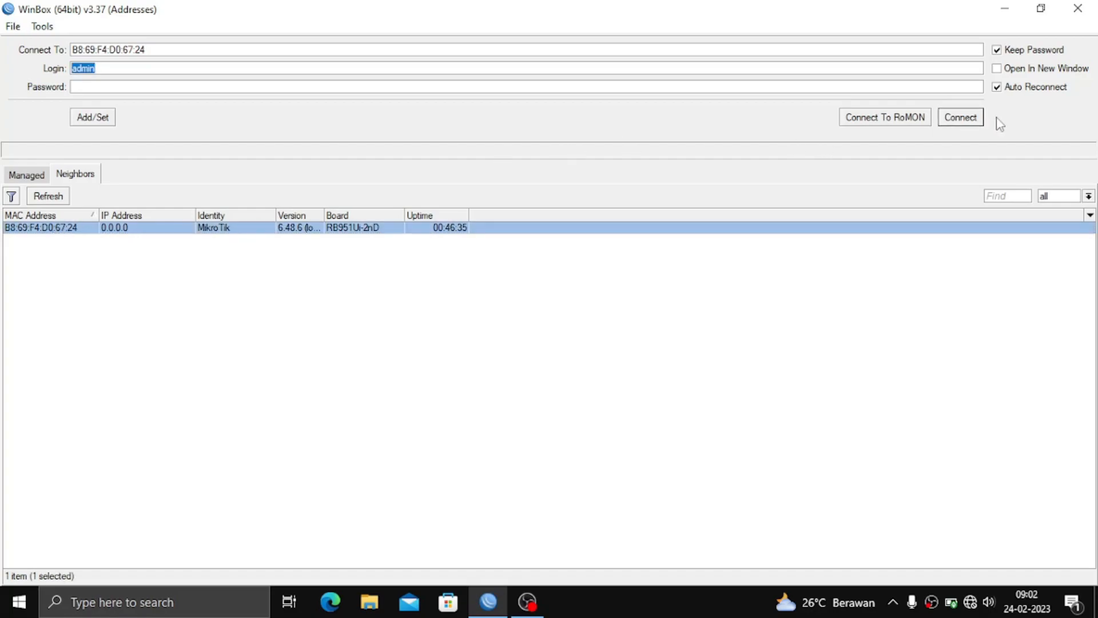
{"action": "left_click", "coordinate": [976, 122]}
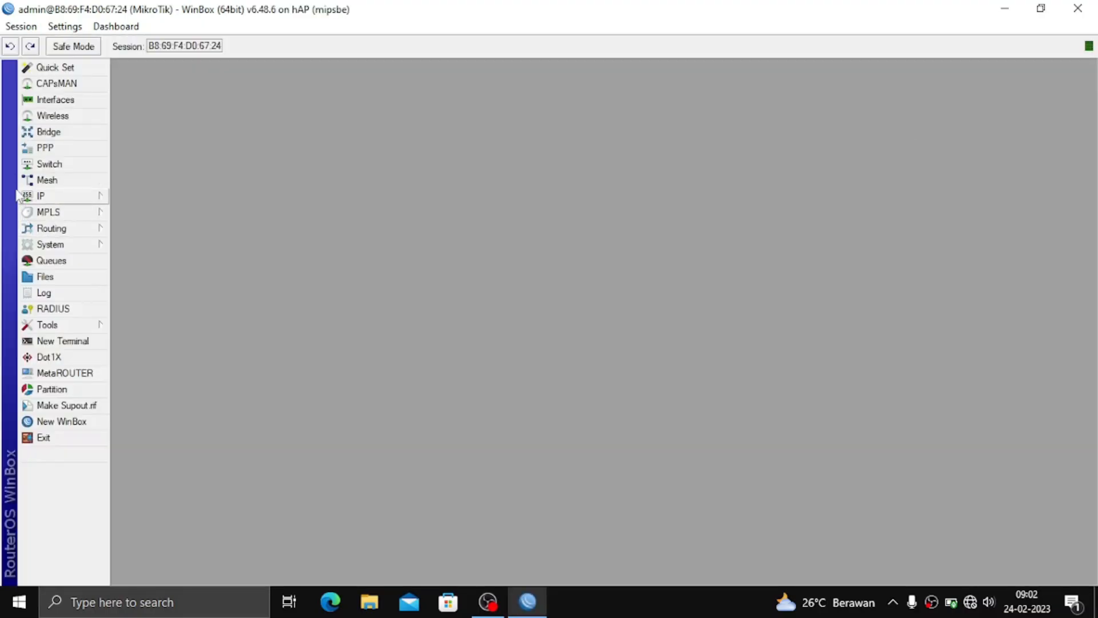
{"action": "left_click", "coordinate": [32, 198]}
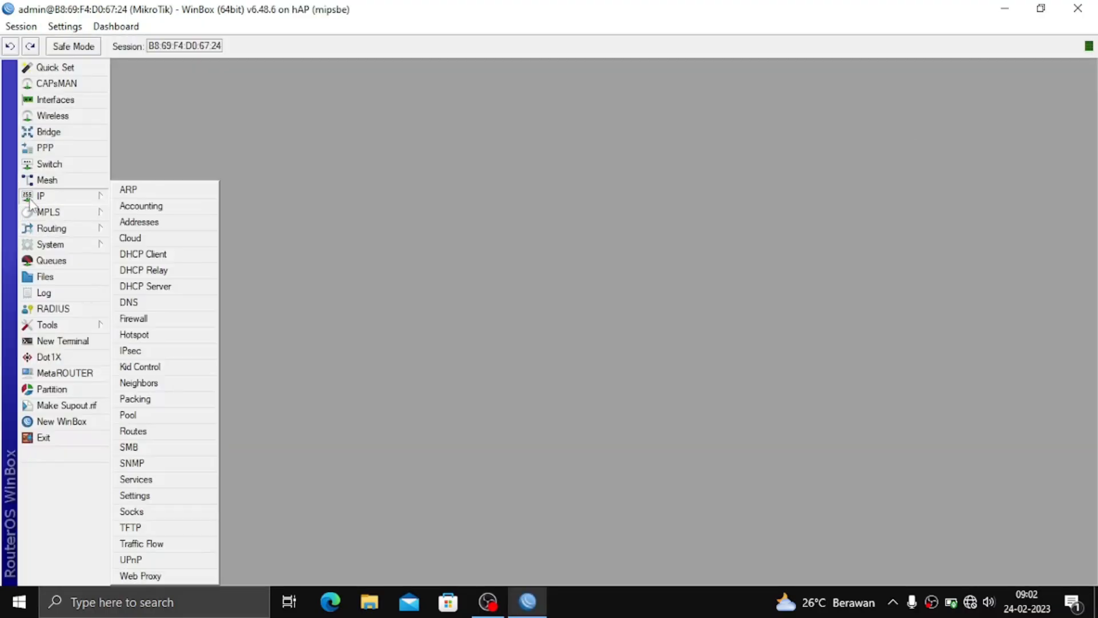
{"action": "left_click", "coordinate": [143, 222]}
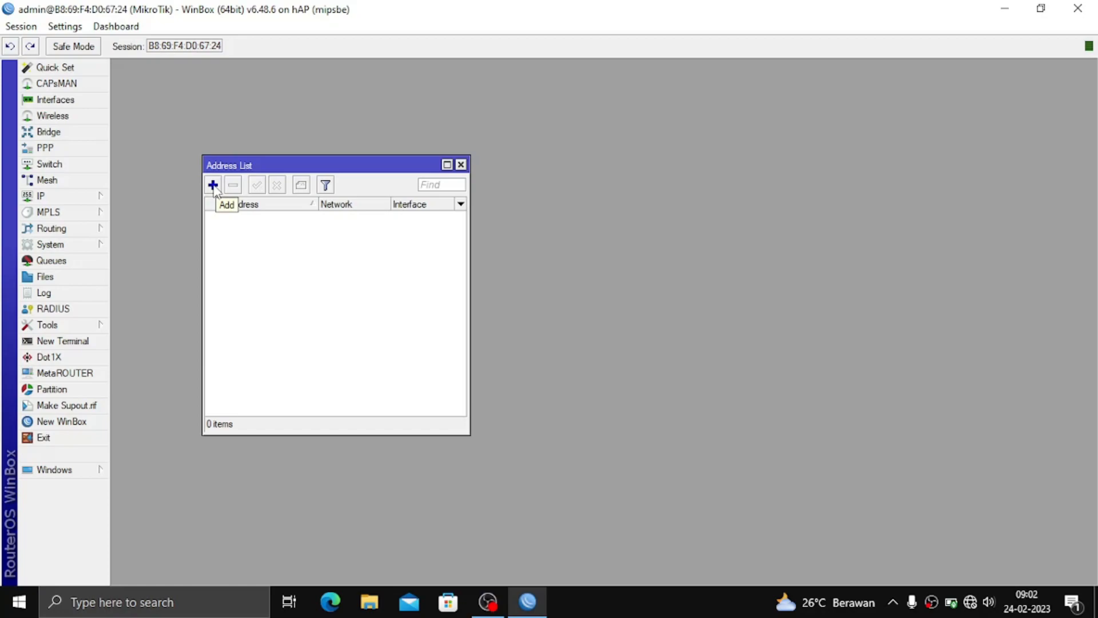
Create address entry 192.168.24.2/30 on interface ether1 and apply it.
{"action": "left_click", "coordinate": [213, 185]}
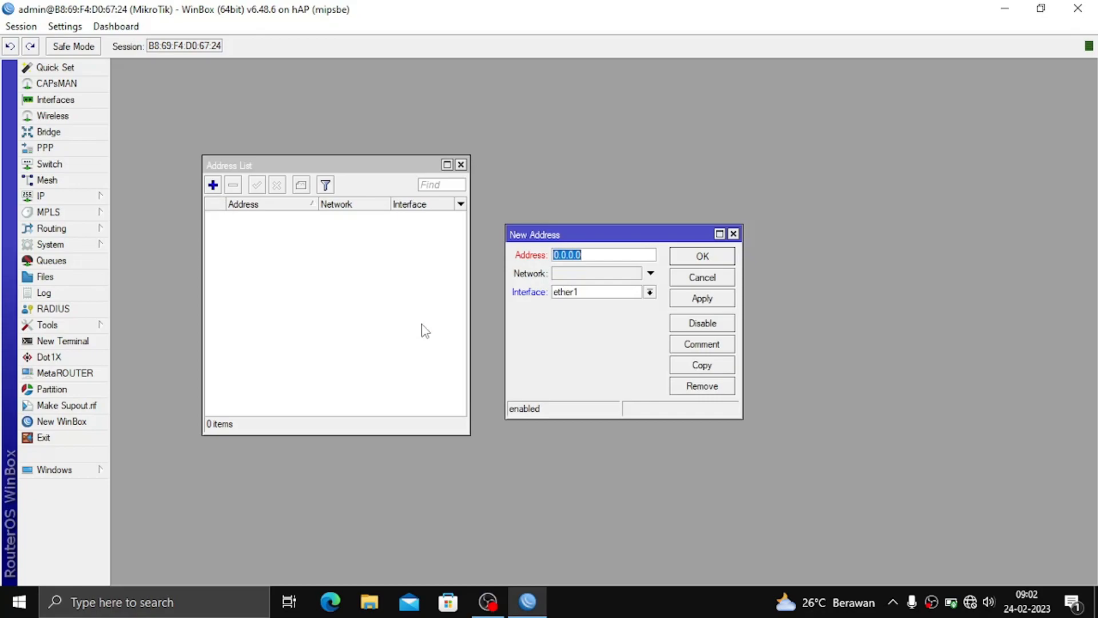
{"action": "type", "text": "192.168.24.2/30"}
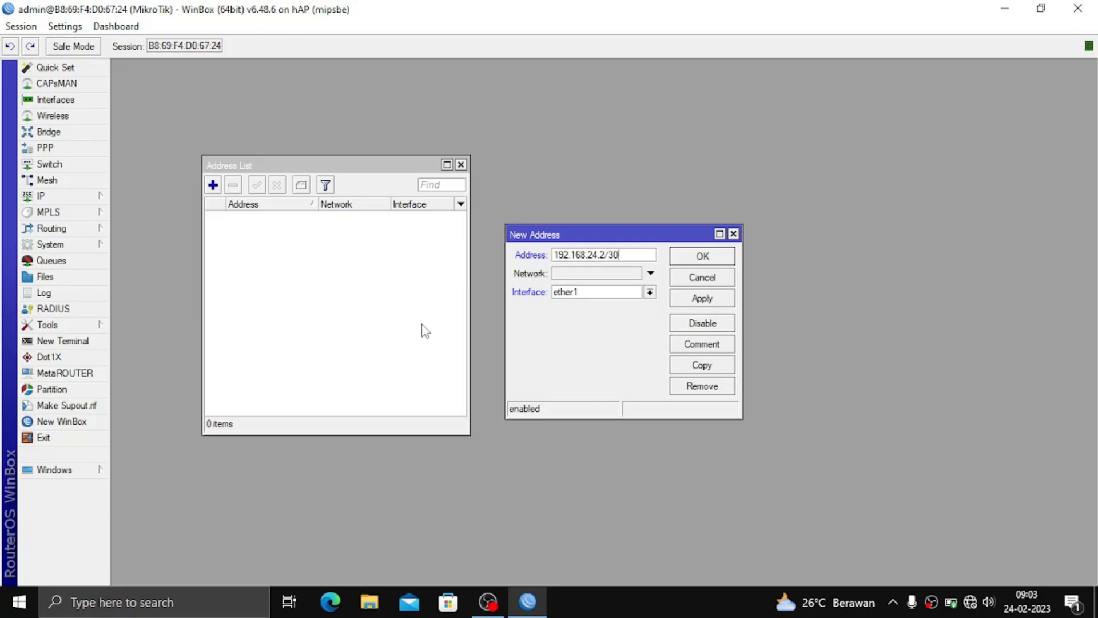
{"action": "left_click", "coordinate": [724, 300]}
{"action": "left_click", "coordinate": [705, 256]}
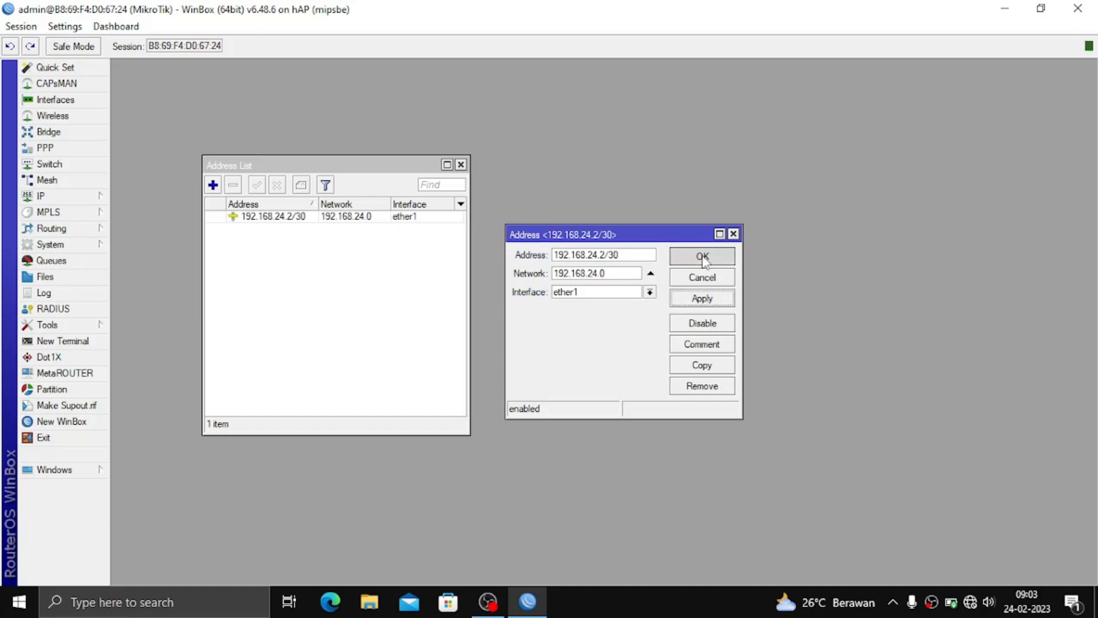
Add a second address, 192.168.40.1/27, on interface ether2.
{"action": "left_click", "coordinate": [214, 185]}
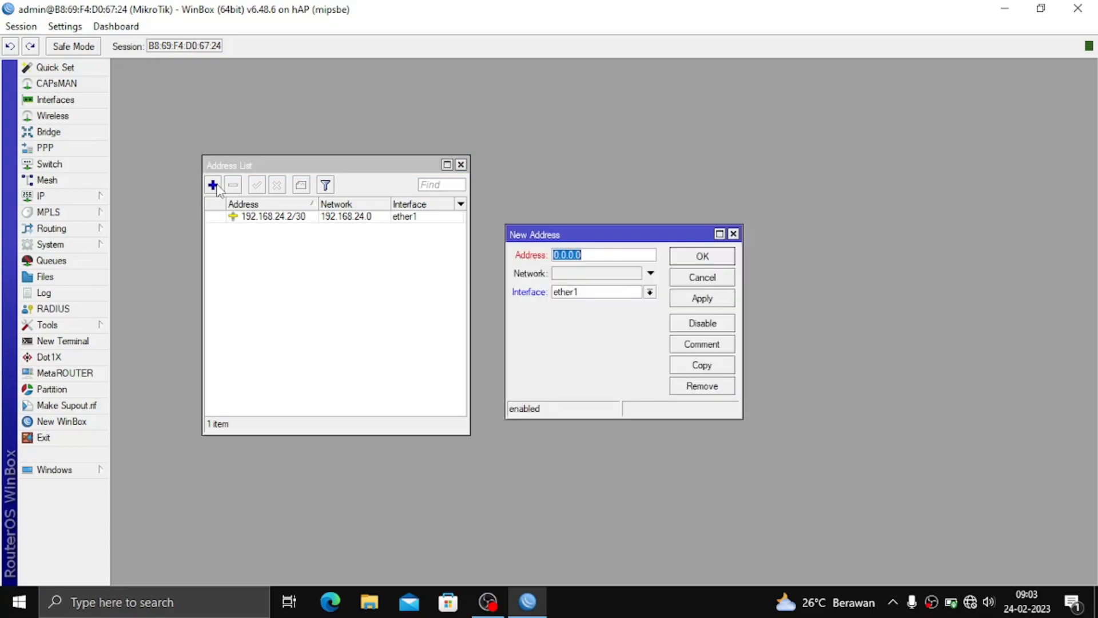
{"action": "left_click", "coordinate": [614, 295]}
{"action": "left_click", "coordinate": [611, 316]}
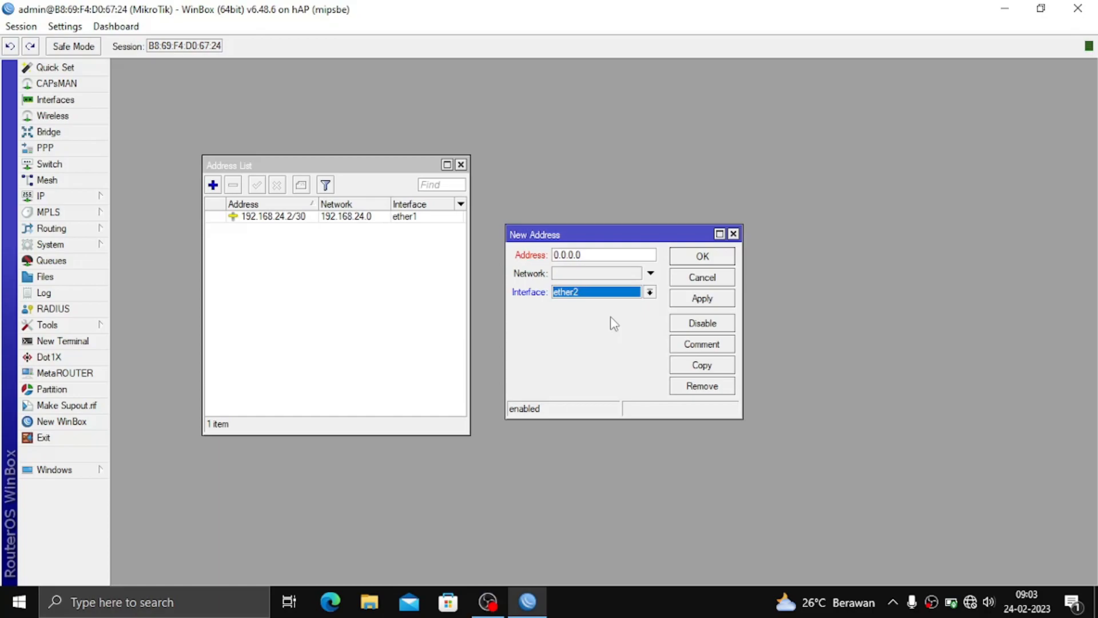
{"action": "key", "text": "Down"}
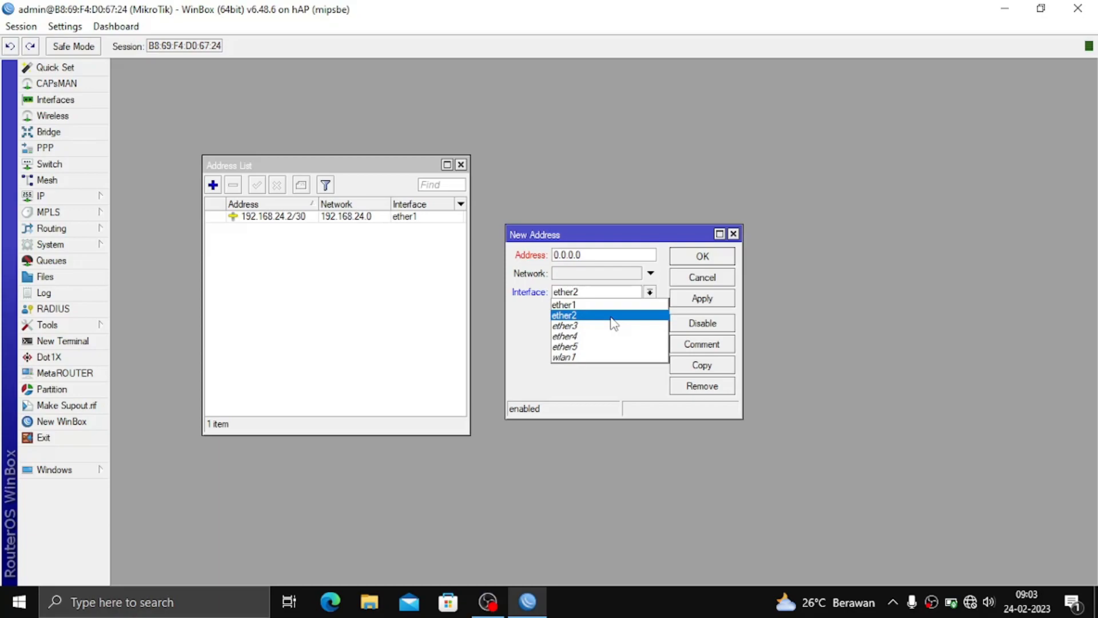
{"action": "left_click", "coordinate": [591, 253]}
{"action": "key", "text": "BackSpace"}
{"action": "key", "text": "BackSpace"}
{"action": "key", "text": "BackSpace"}
{"action": "key", "text": "BackSpace"}
{"action": "key", "text": "BackSpace"}
{"action": "key", "text": "BackSpace"}
{"action": "key", "text": "BackSpace"}
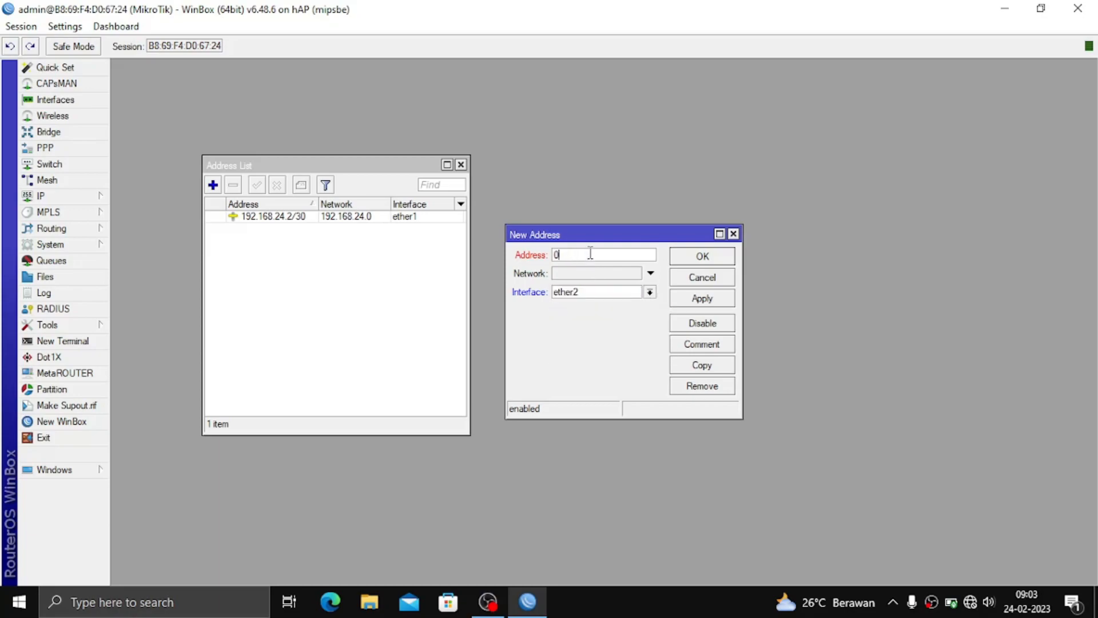
{"action": "type", "text": "192.168.10.1/27"}
{"action": "left_click", "coordinate": [731, 303]}
{"action": "left_click", "coordinate": [719, 258]}
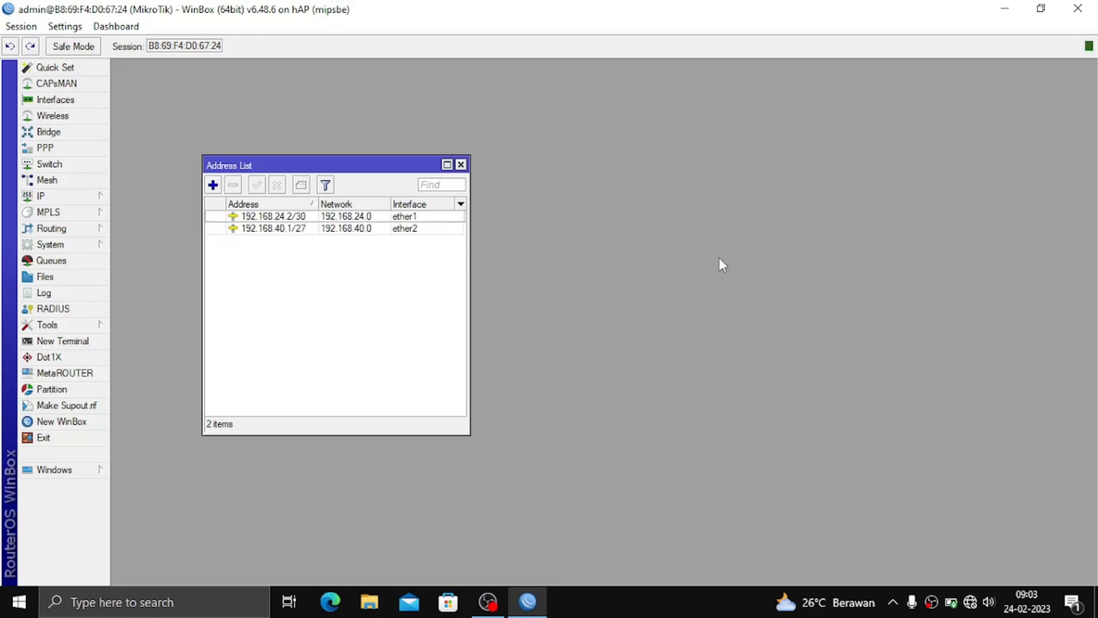
Create a firewall NAT rule: chain srcnat, out-interface ether1, action masquerade.
{"action": "left_click", "coordinate": [99, 198]}
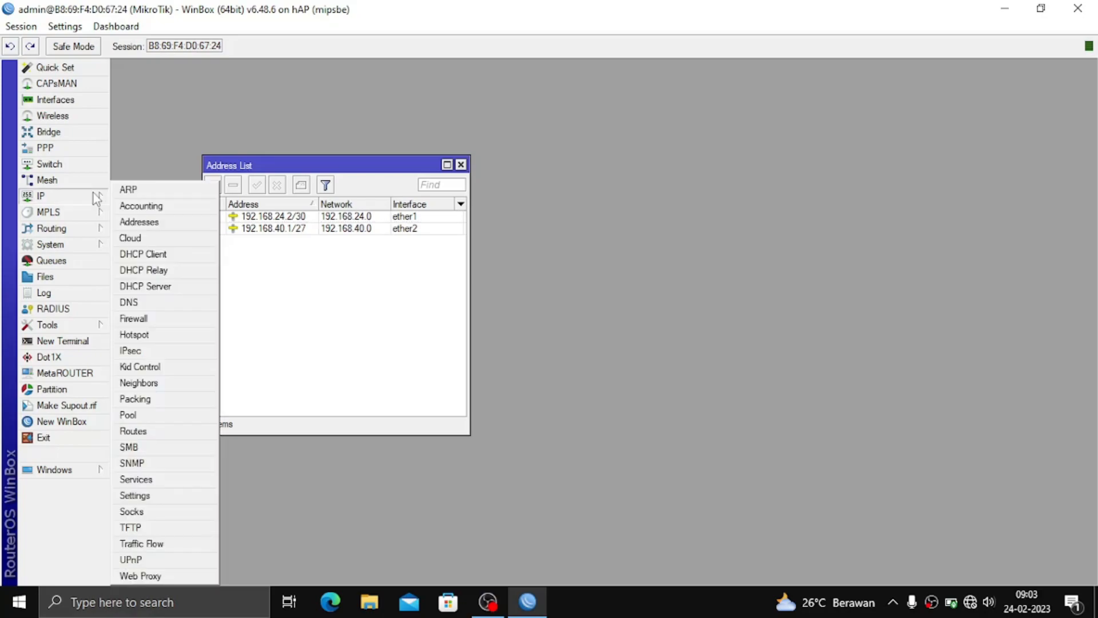
{"action": "left_click", "coordinate": [150, 321]}
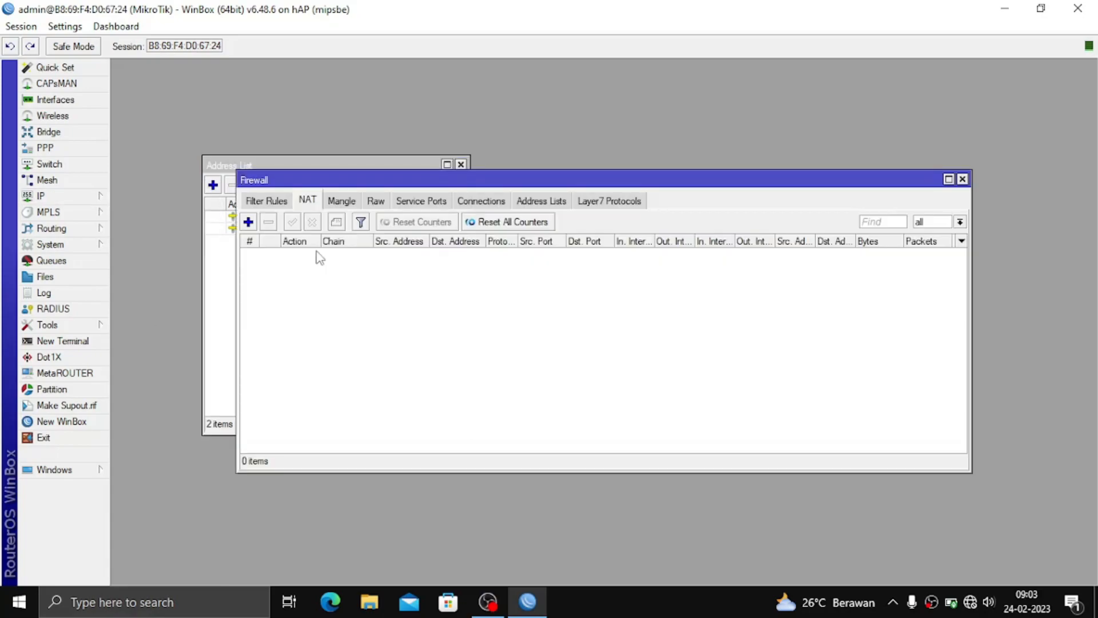
{"action": "left_click", "coordinate": [249, 222]}
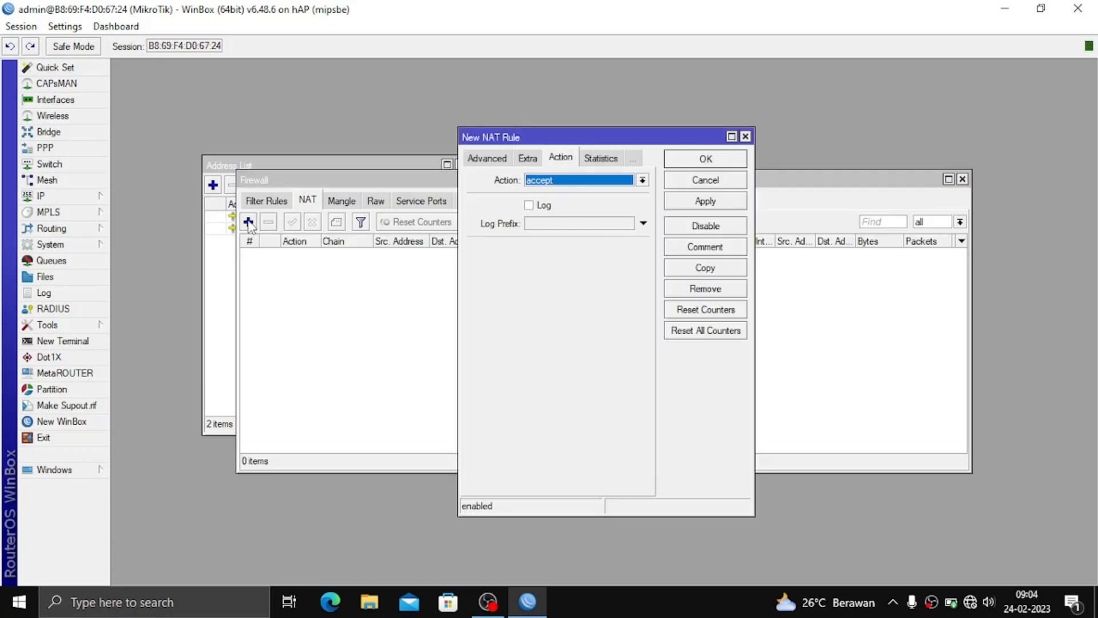
{"action": "left_click", "coordinate": [503, 155]}
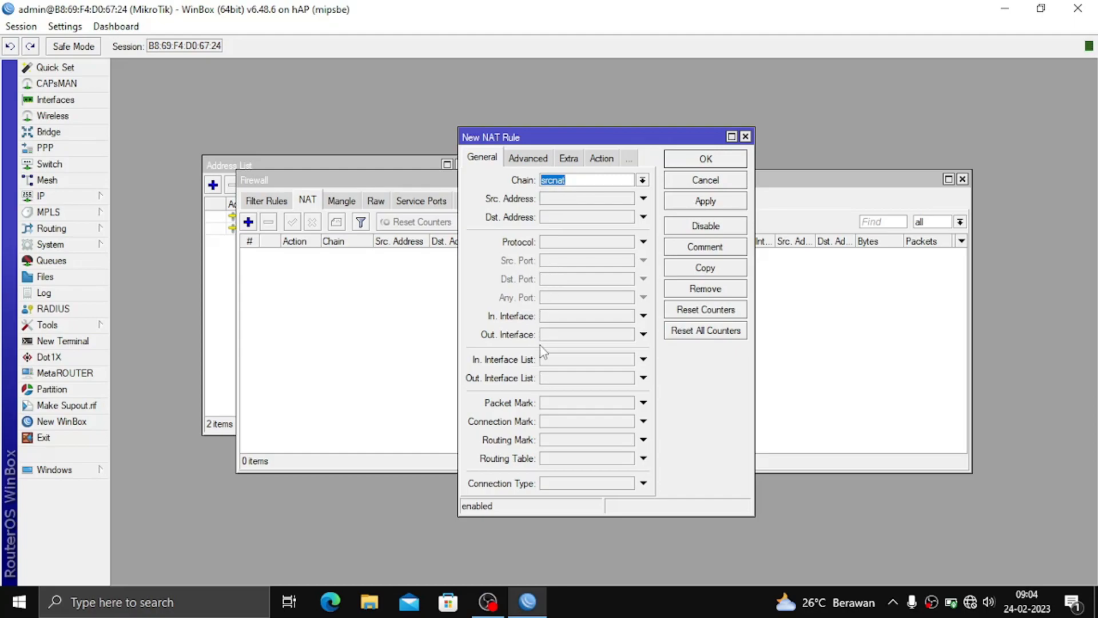
{"action": "left_click", "coordinate": [555, 334]}
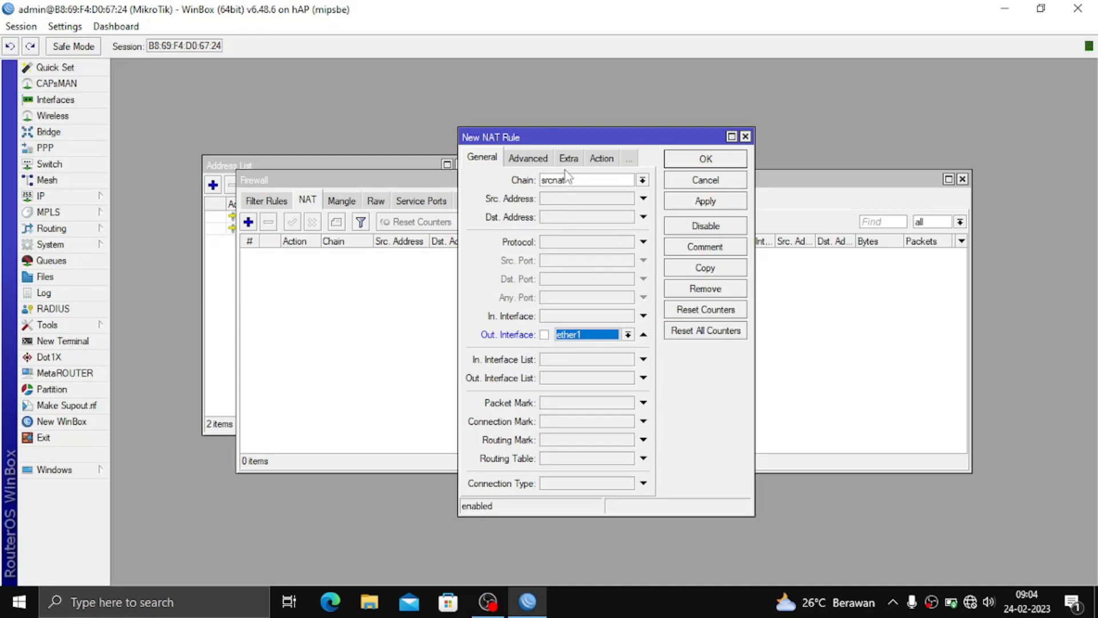
{"action": "left_click", "coordinate": [601, 159]}
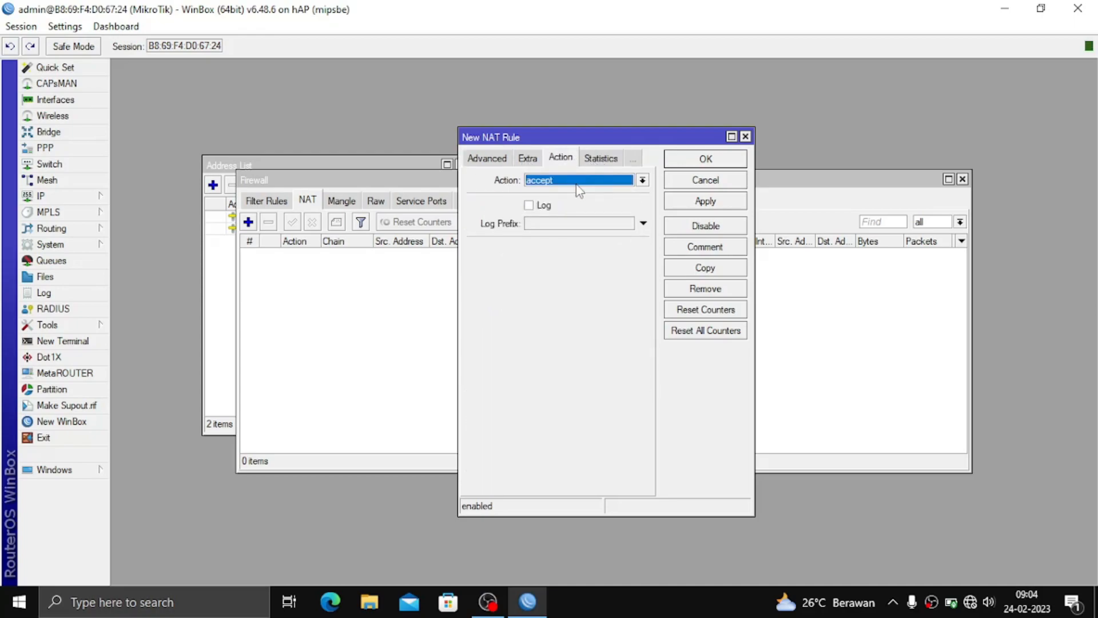
{"action": "left_click", "coordinate": [581, 189]}
{"action": "left_click", "coordinate": [564, 258]}
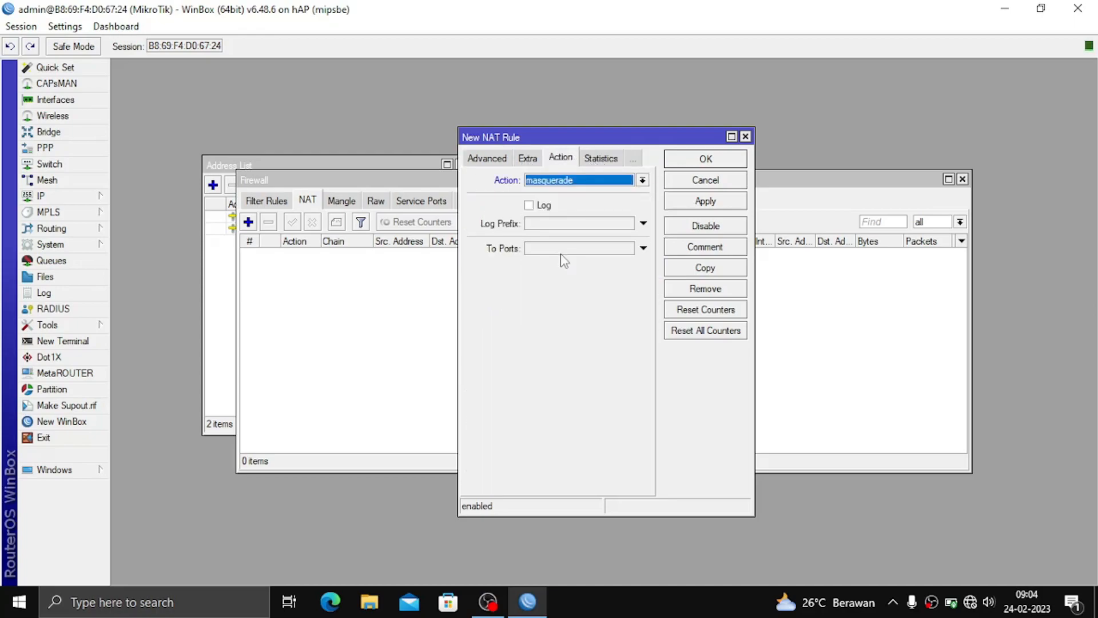
{"action": "left_click", "coordinate": [720, 203]}
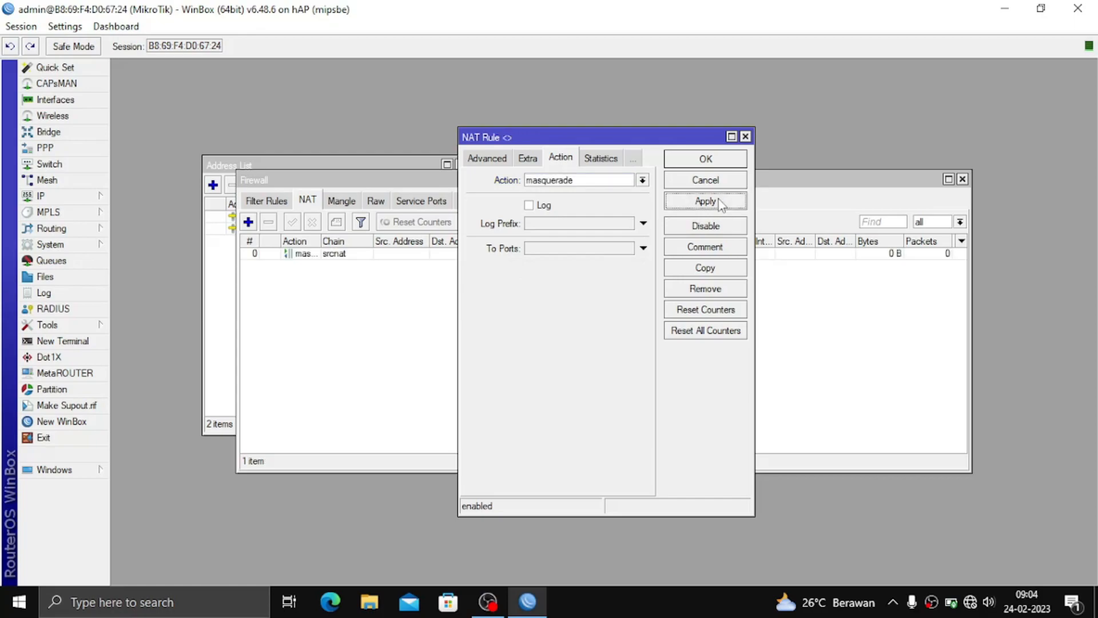
{"action": "left_click", "coordinate": [710, 163]}
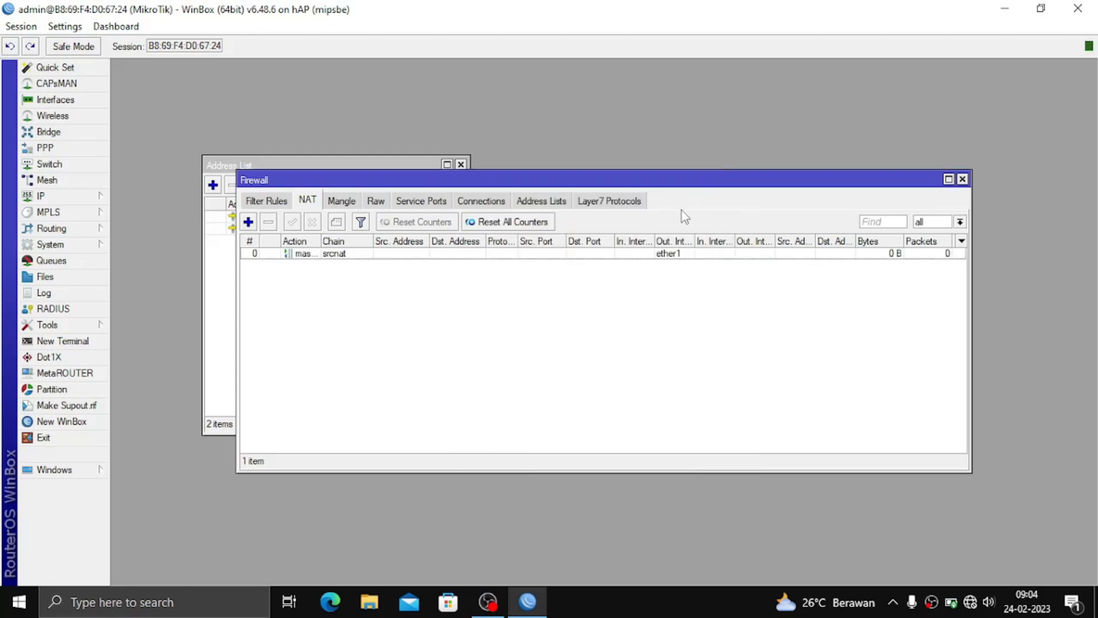
{"action": "key", "text": "Escape"}
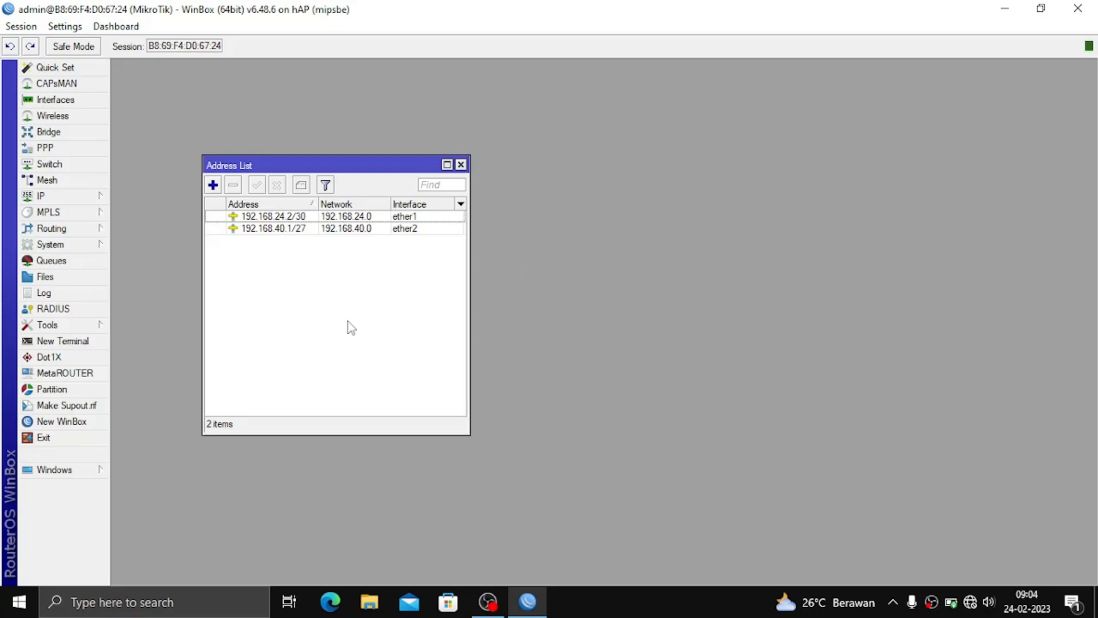
Set the hAP router's DNS servers to 8.8.8.8 and 8.8.4.4 in IP > DNS.
{"action": "key", "text": "Escape"}
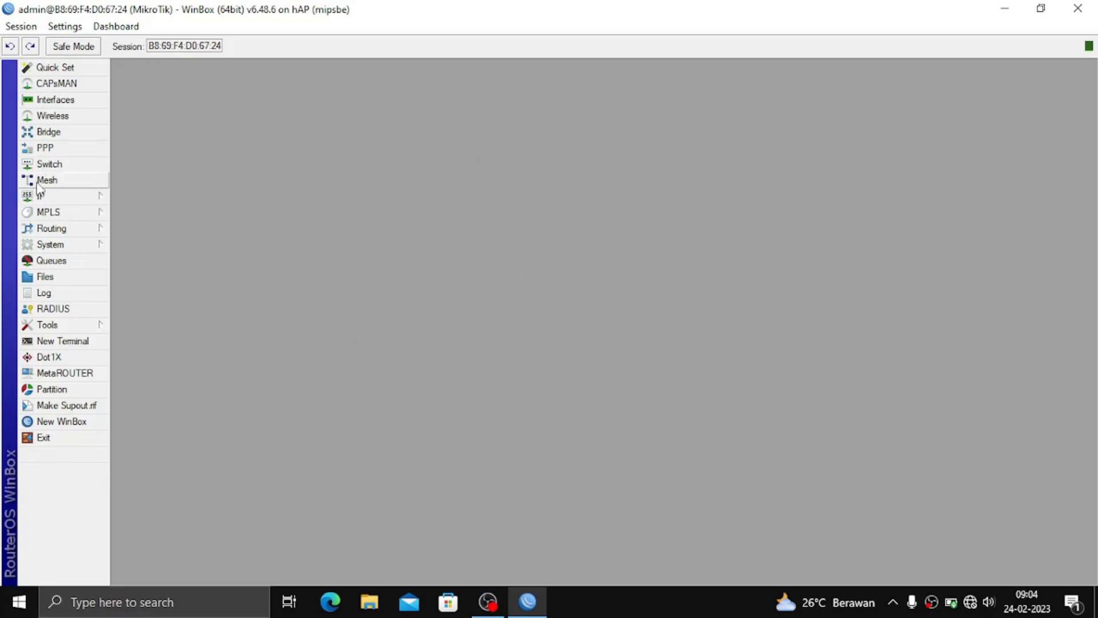
{"action": "left_click", "coordinate": [40, 197]}
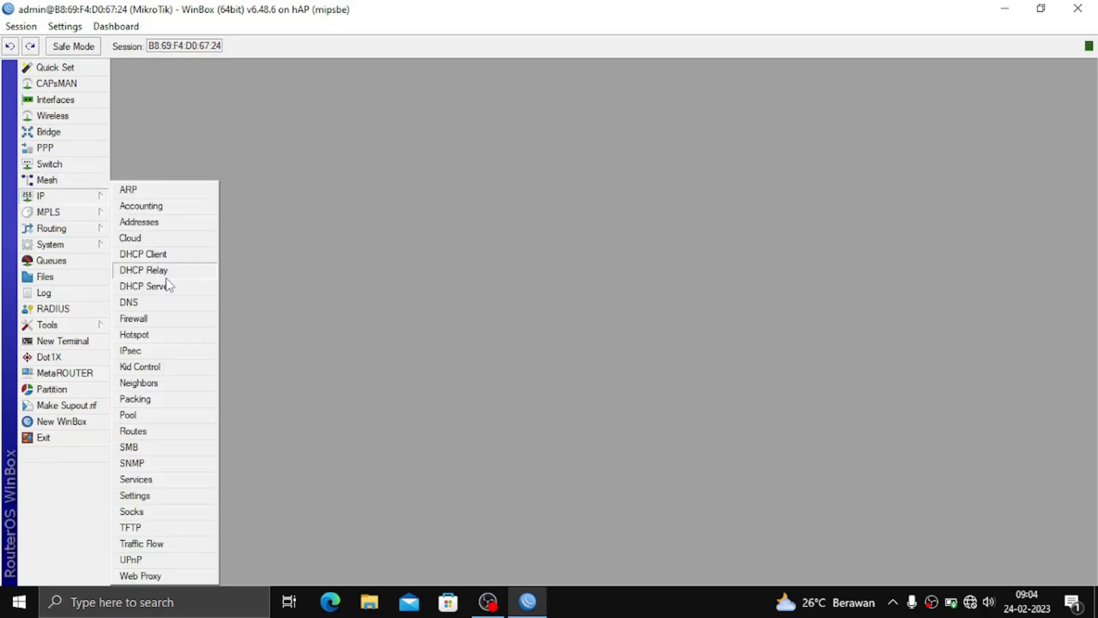
{"action": "left_click", "coordinate": [166, 303]}
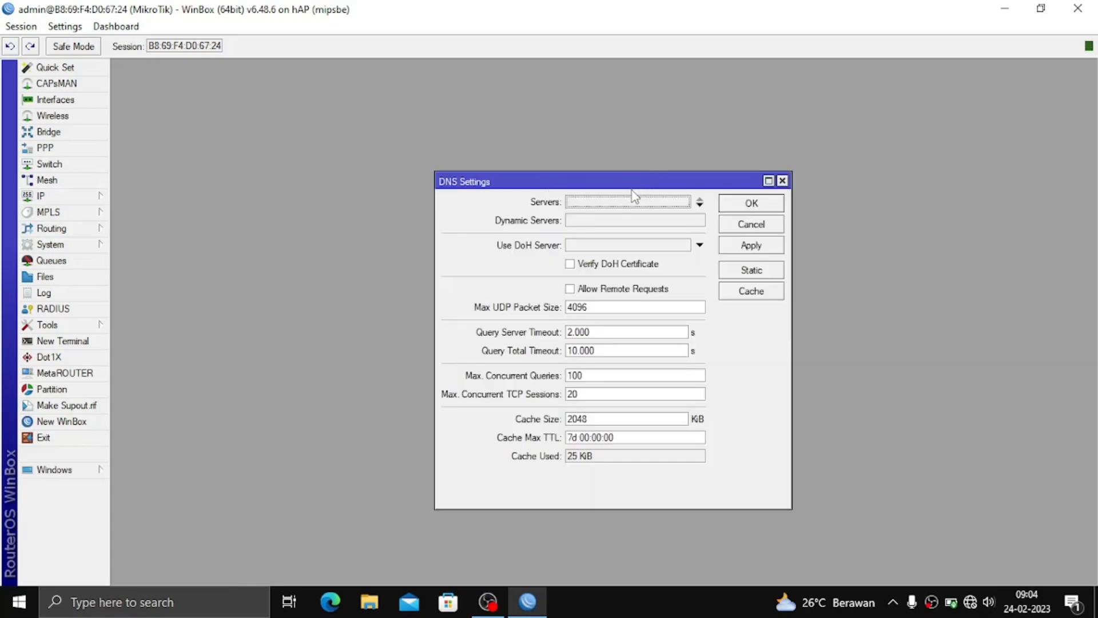
{"action": "left_click", "coordinate": [623, 204]}
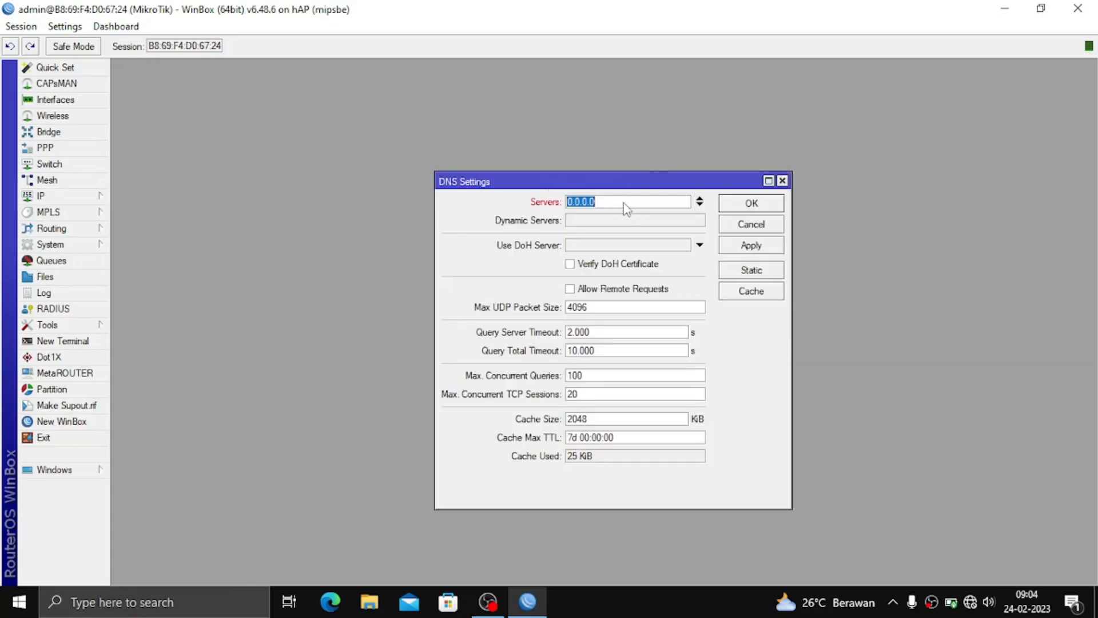
{"action": "type", "text": "8.8.8.8"}
{"action": "left_click", "coordinate": [700, 205]}
{"action": "type", "text": "8"}
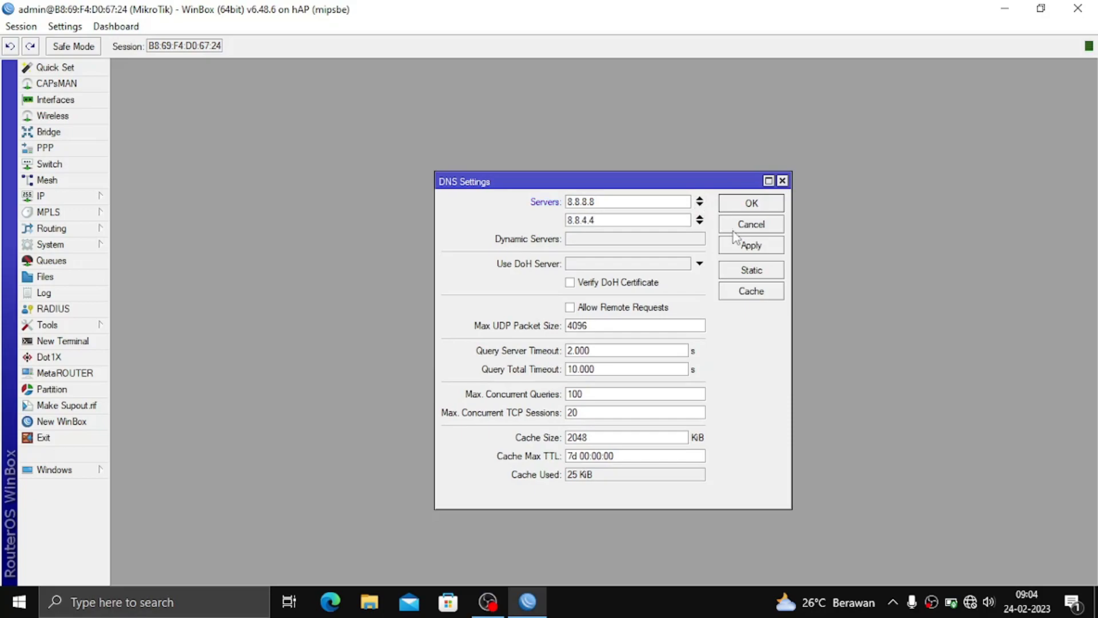
{"action": "left_click", "coordinate": [744, 246]}
{"action": "left_click", "coordinate": [742, 203]}
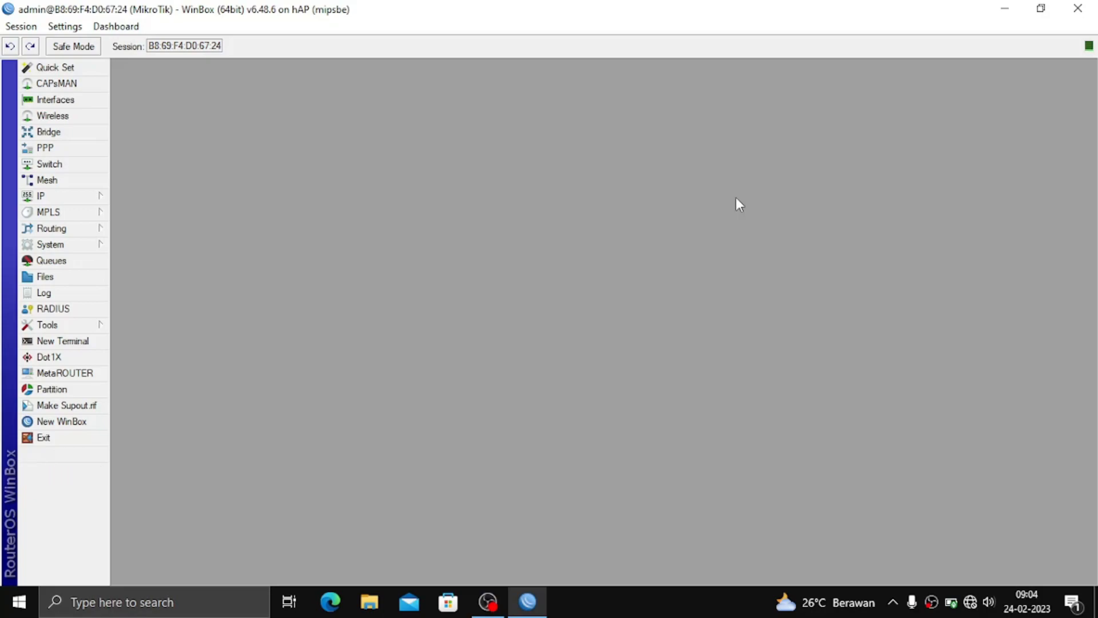
Add route 0.0.0.0/0 with gateway 192.168.24.1 to the hAP routing table.
{"action": "left_click", "coordinate": [31, 197]}
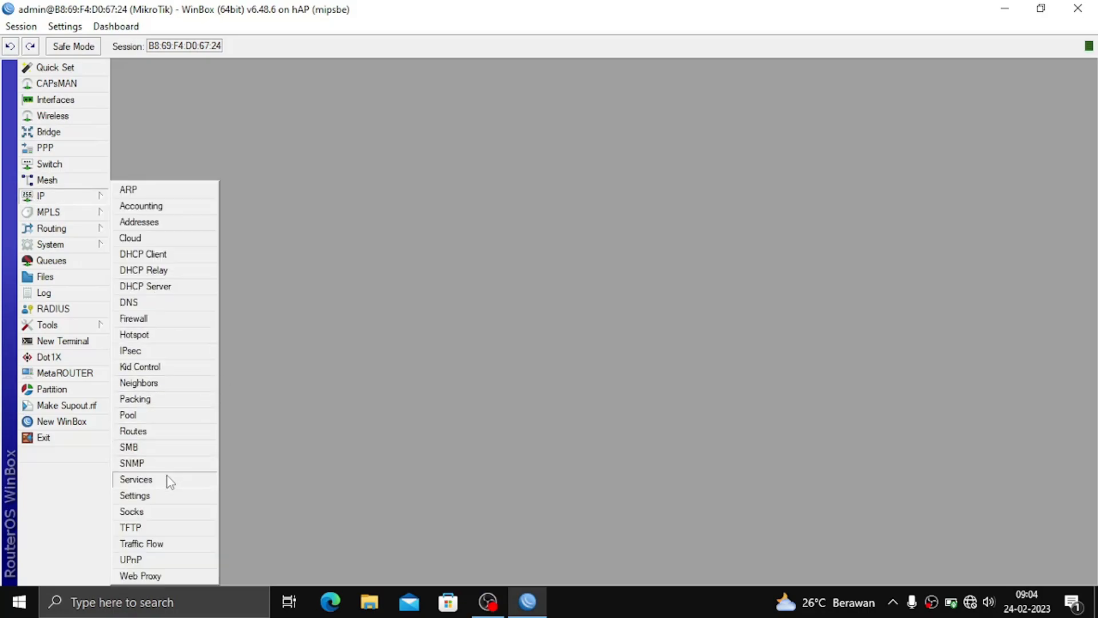
{"action": "left_click", "coordinate": [157, 435]}
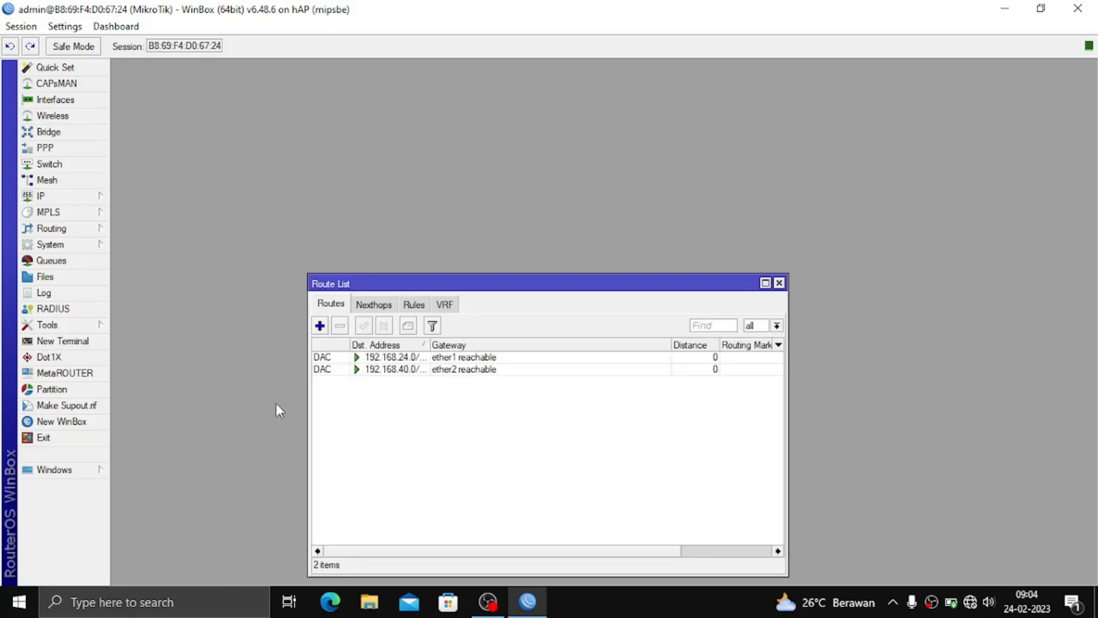
{"action": "left_click", "coordinate": [320, 326]}
{"action": "left_click", "coordinate": [531, 377]}
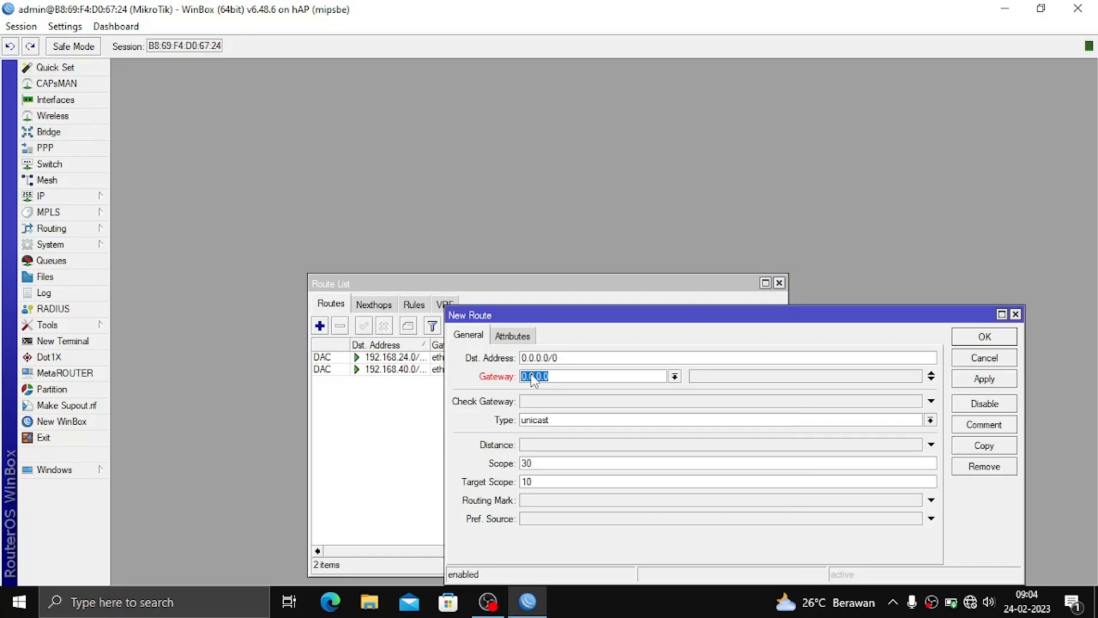
{"action": "type", "text": "192.168.24.1"}
{"action": "left_click", "coordinate": [990, 380]}
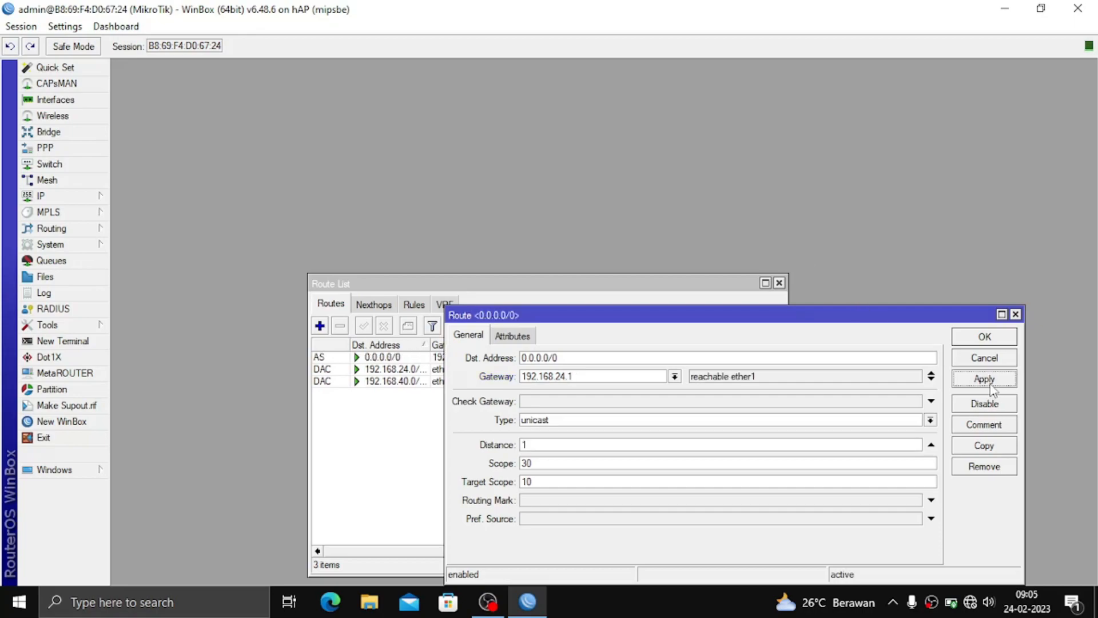
{"action": "left_click", "coordinate": [984, 337]}
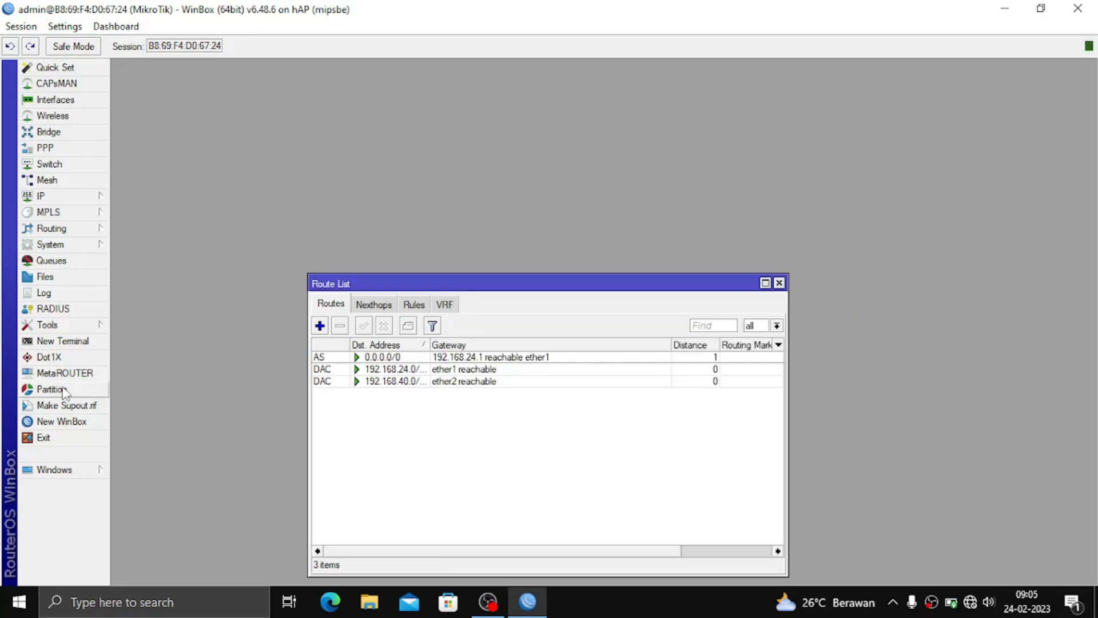
Ping google.com from the router's New Terminal, then stop the ping and close the terminal.
{"action": "left_click", "coordinate": [63, 341]}
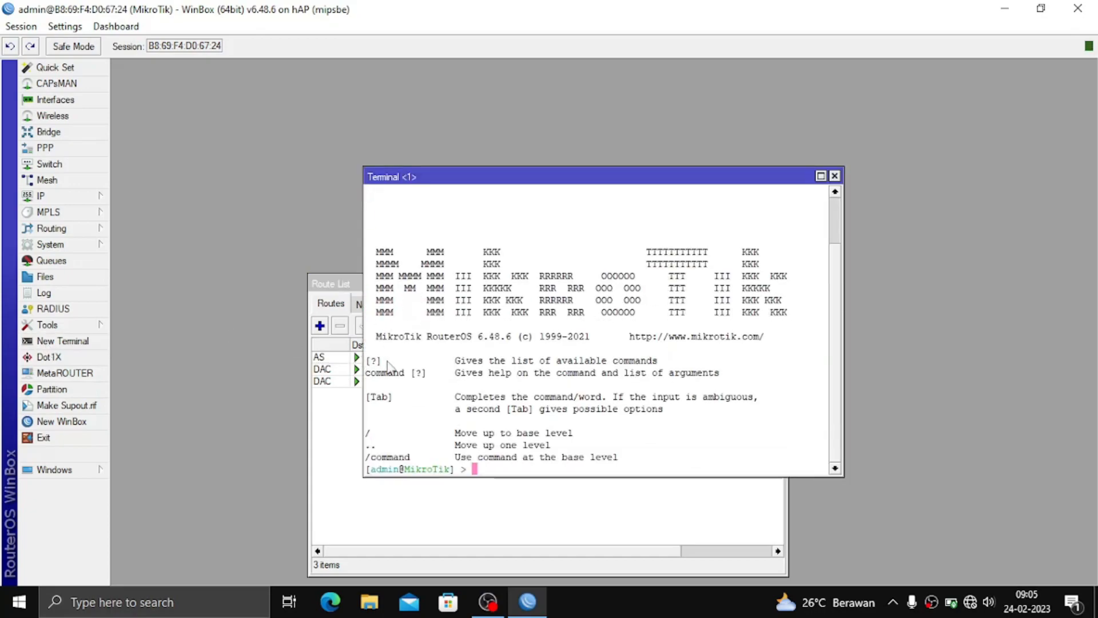
{"action": "type", "text": "ping google.com"}
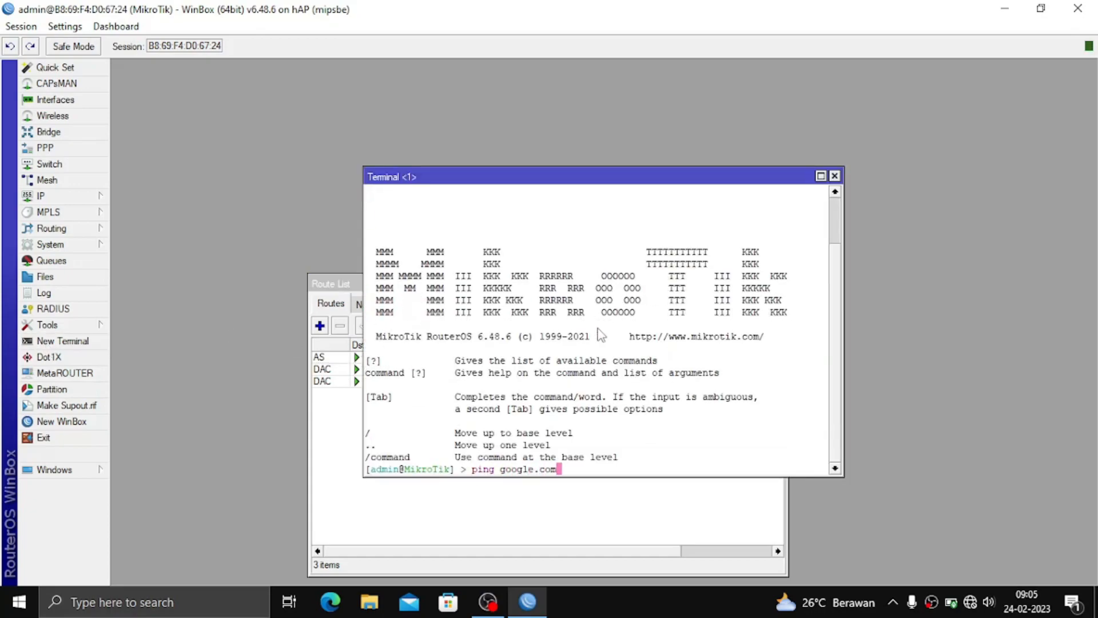
{"action": "key", "text": "Return"}
{"action": "key", "text": "ctrl+c"}
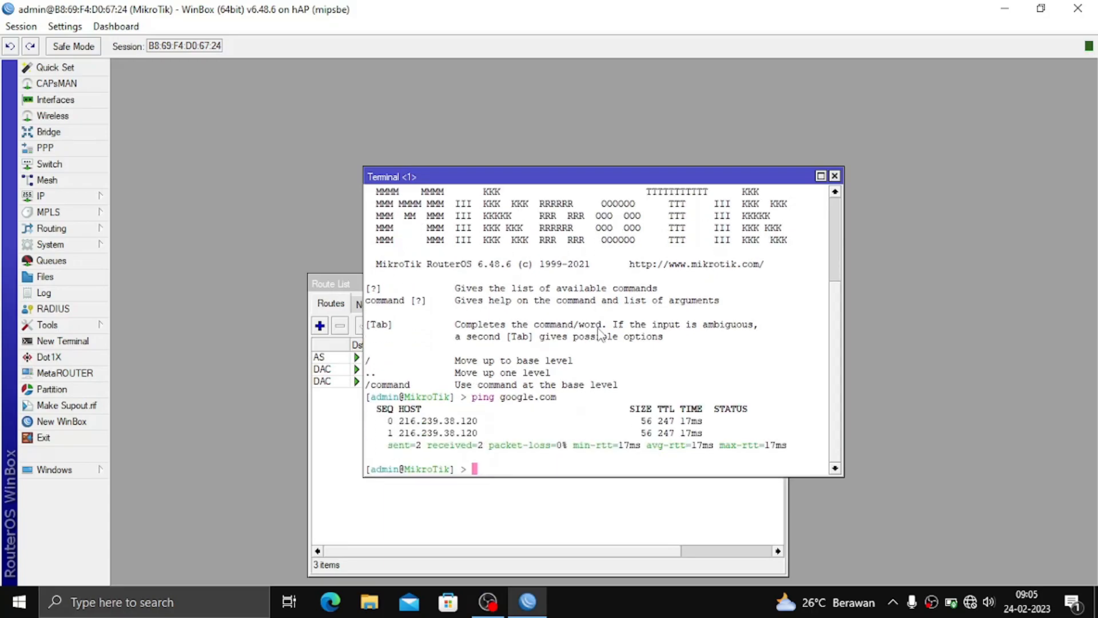
{"action": "left_click", "coordinate": [835, 176]}
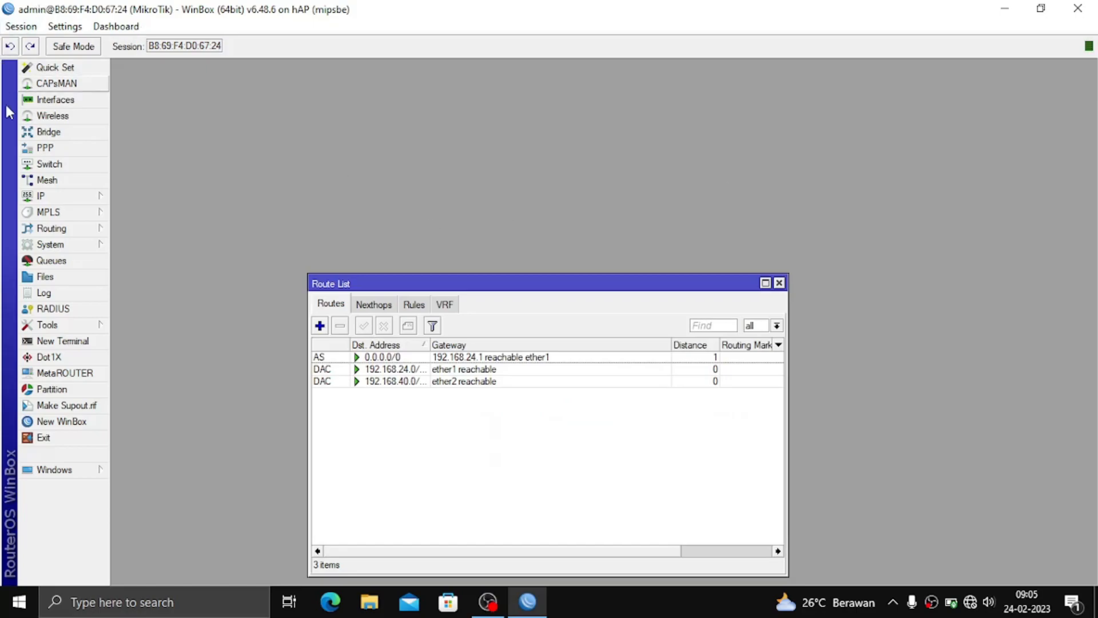
Enable the wlan1 interface in Interfaces and open its settings.
{"action": "left_click", "coordinate": [37, 101]}
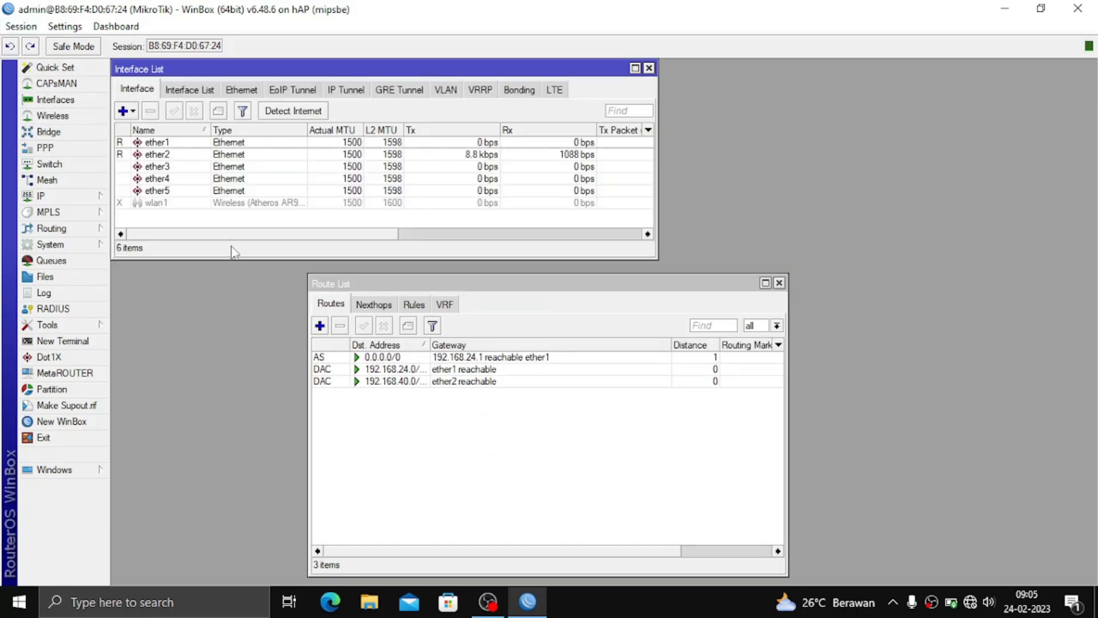
{"action": "left_click", "coordinate": [217, 204]}
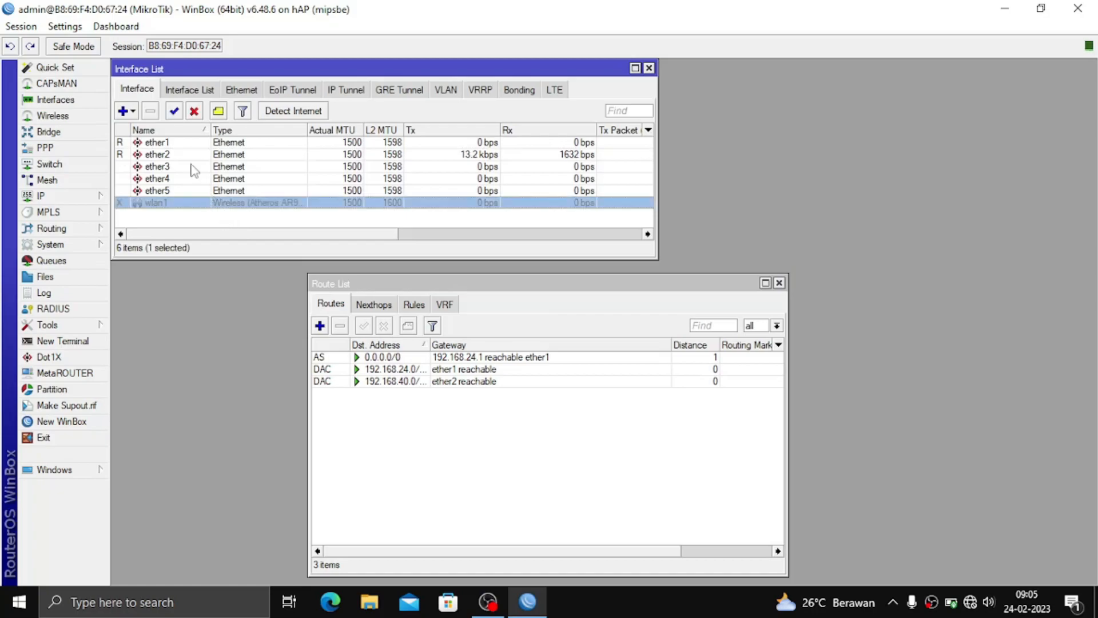
{"action": "left_click", "coordinate": [174, 111]}
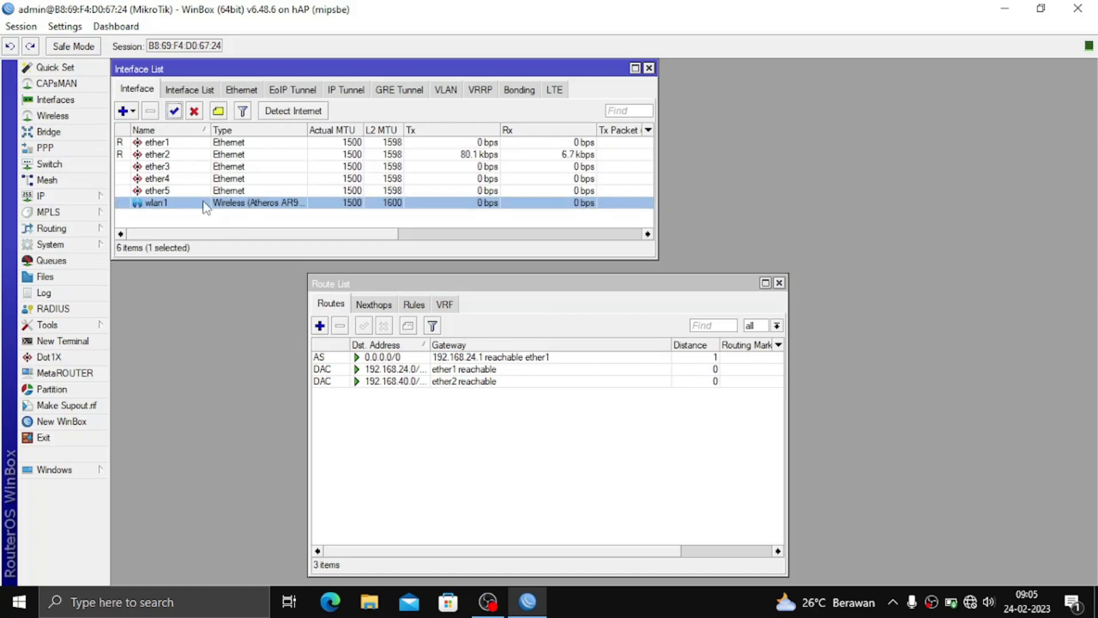
{"action": "double_click", "coordinate": [203, 202]}
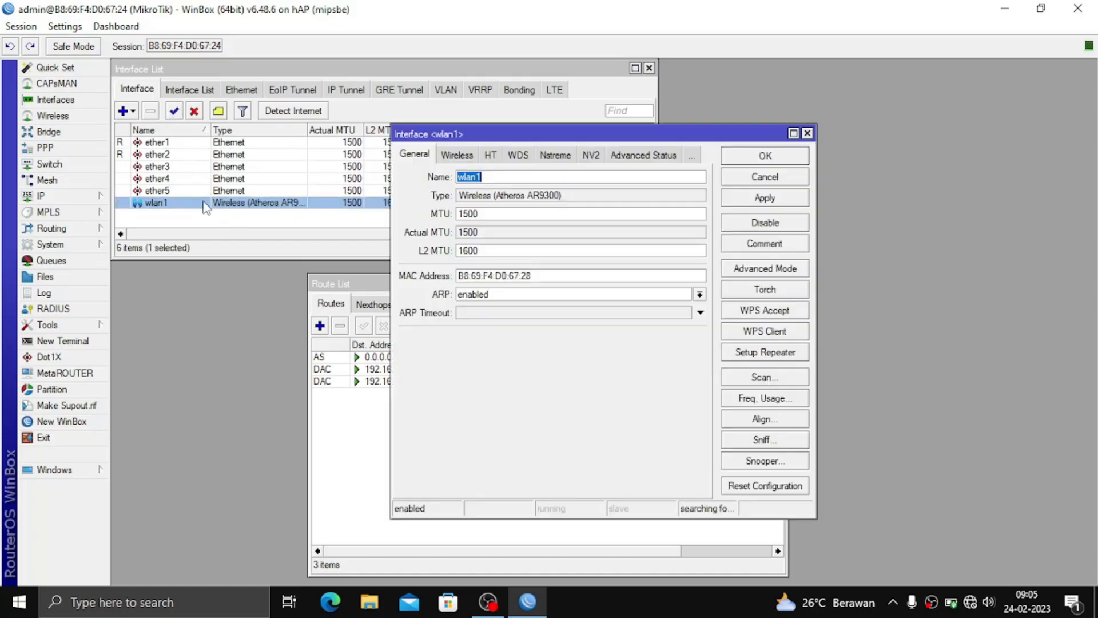
Set wlan1's wireless mode to ap bridge, band 2GHz-B/G/N, and SSID TES-HOTSPOT, then apply.
{"action": "left_click", "coordinate": [475, 156]}
{"action": "left_click", "coordinate": [517, 178]}
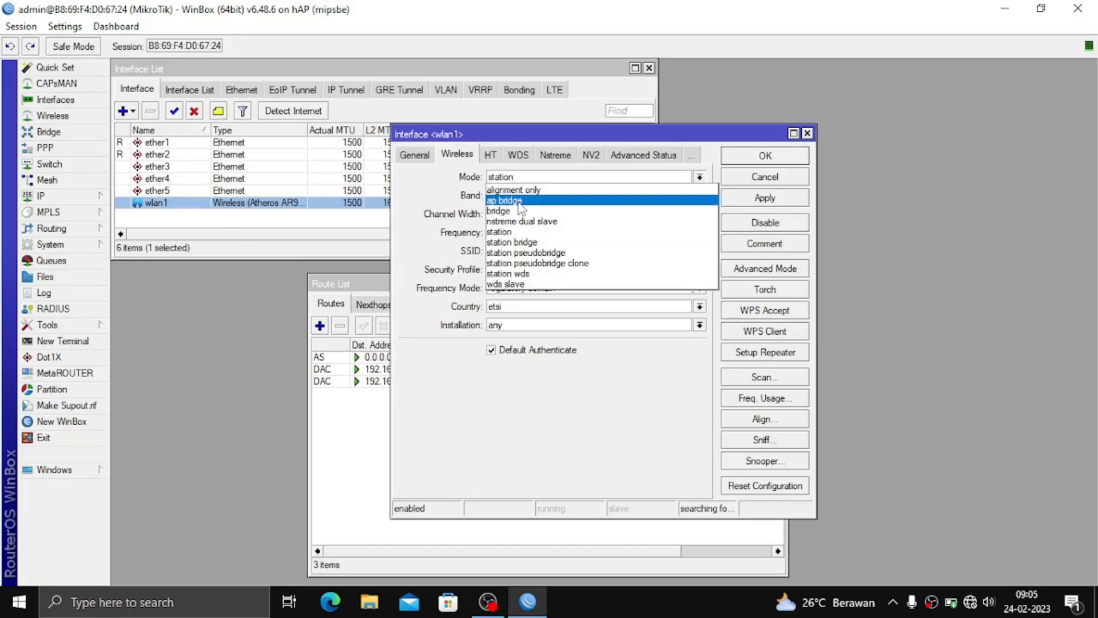
{"action": "left_click", "coordinate": [518, 201]}
{"action": "left_click", "coordinate": [536, 197]}
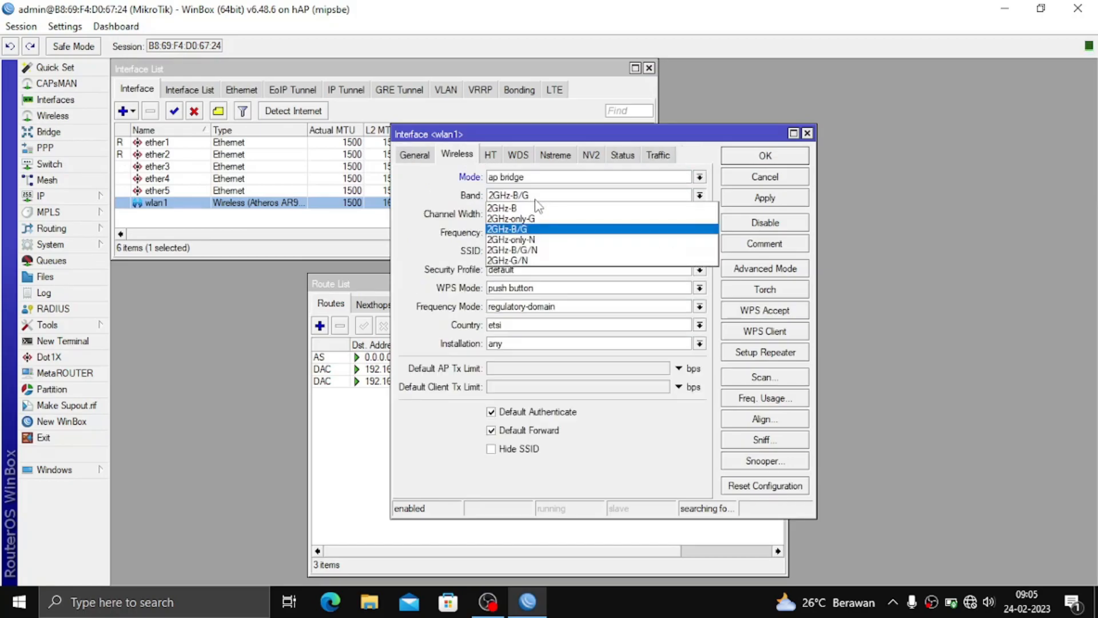
{"action": "left_click", "coordinate": [532, 250]}
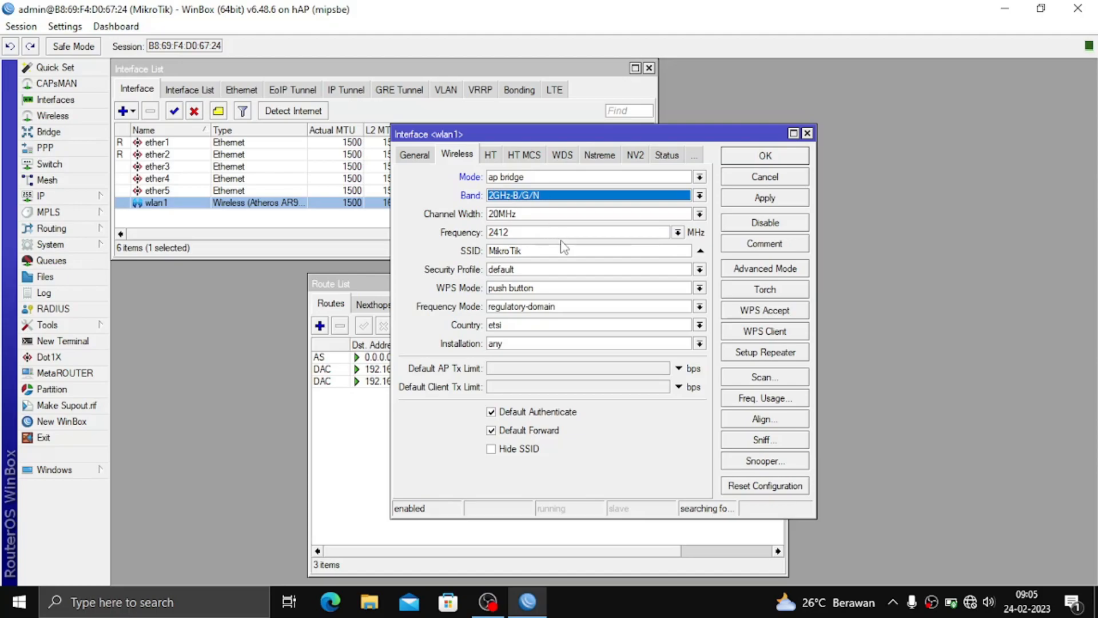
{"action": "double_click", "coordinate": [534, 251]}
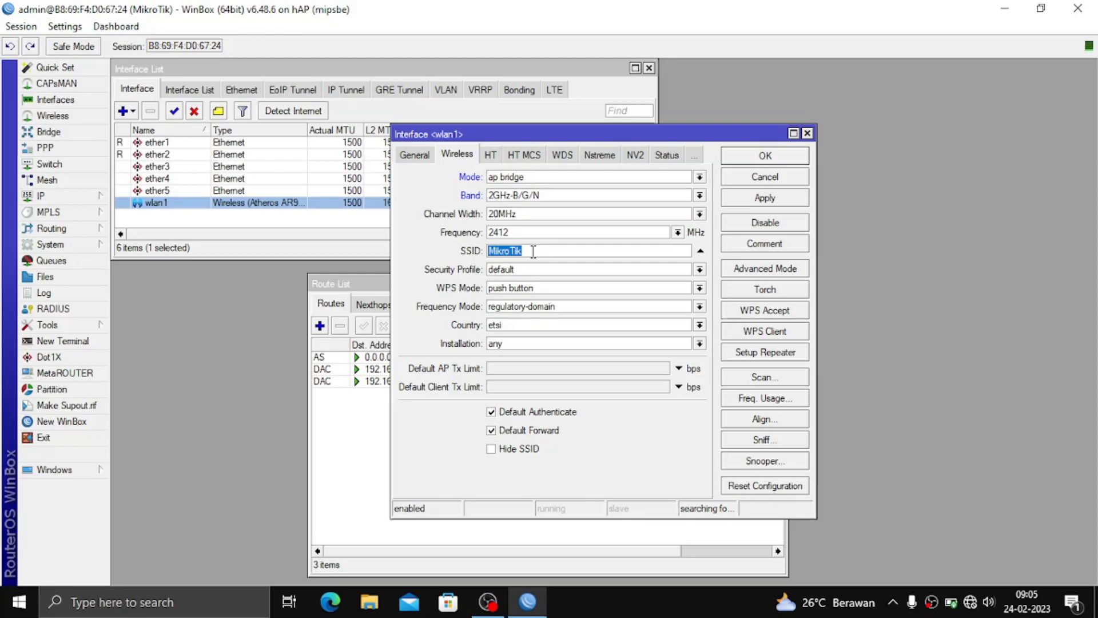
{"action": "key", "text": "BackSpace"}
{"action": "type", "text": "TES-HOTSPOT"}
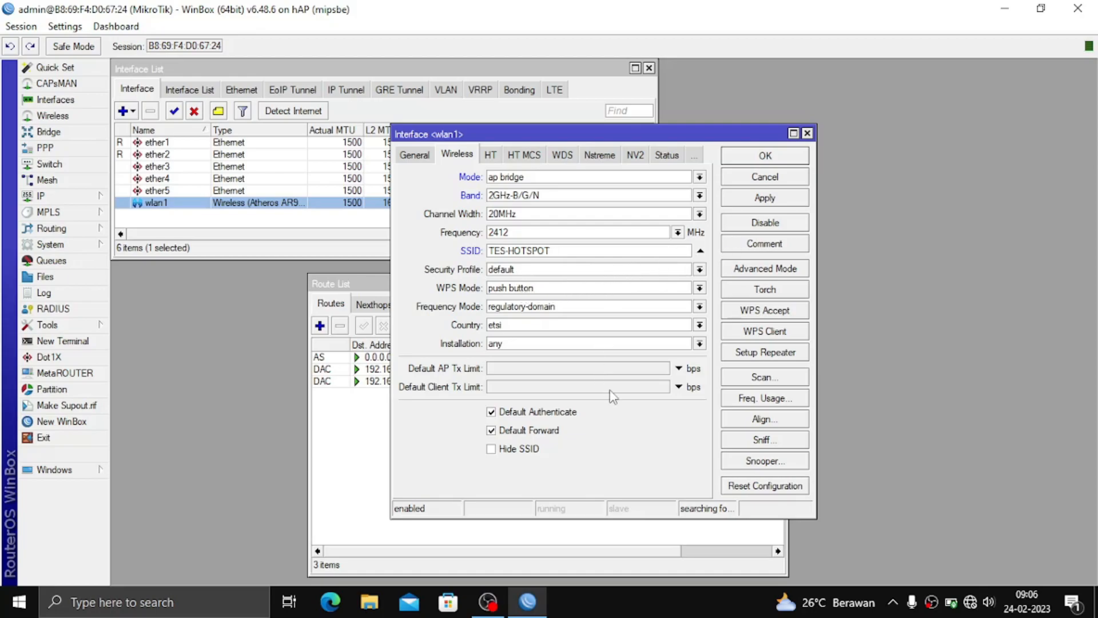
{"action": "left_click", "coordinate": [772, 199]}
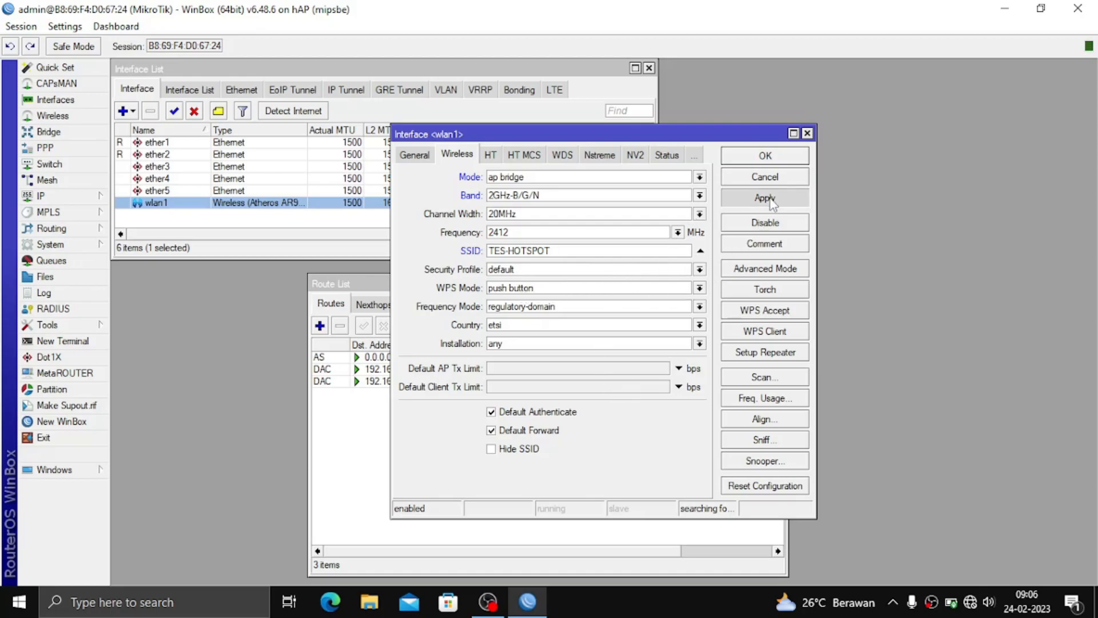
{"action": "left_click", "coordinate": [766, 155]}
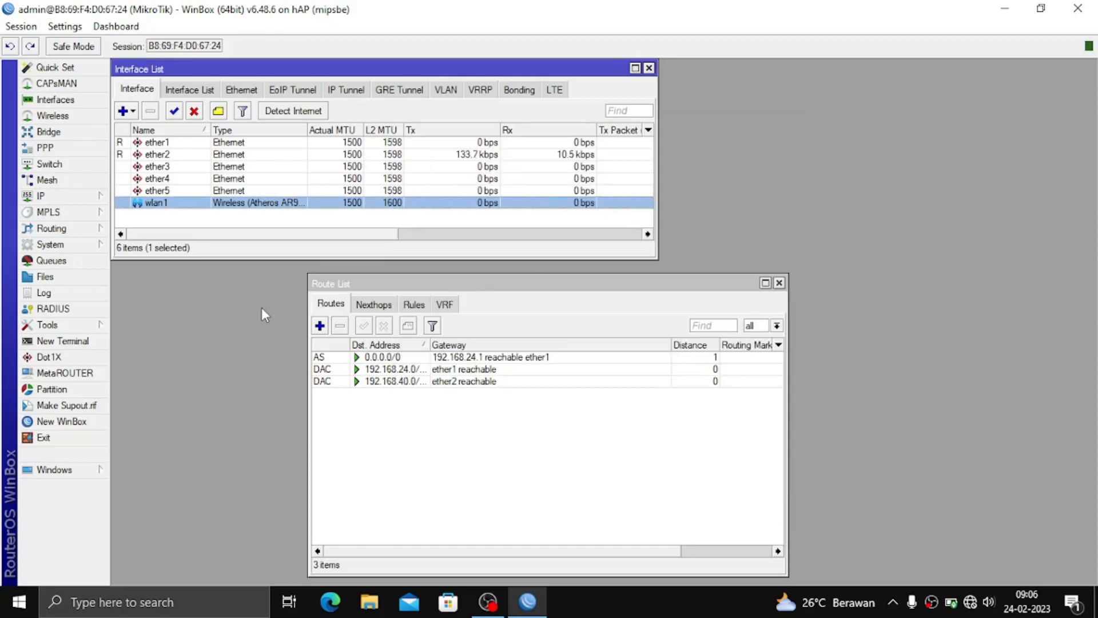
Add IP address 192.168.12.1/26 on interface wlan1 and close the Address List.
{"action": "left_click", "coordinate": [40, 195]}
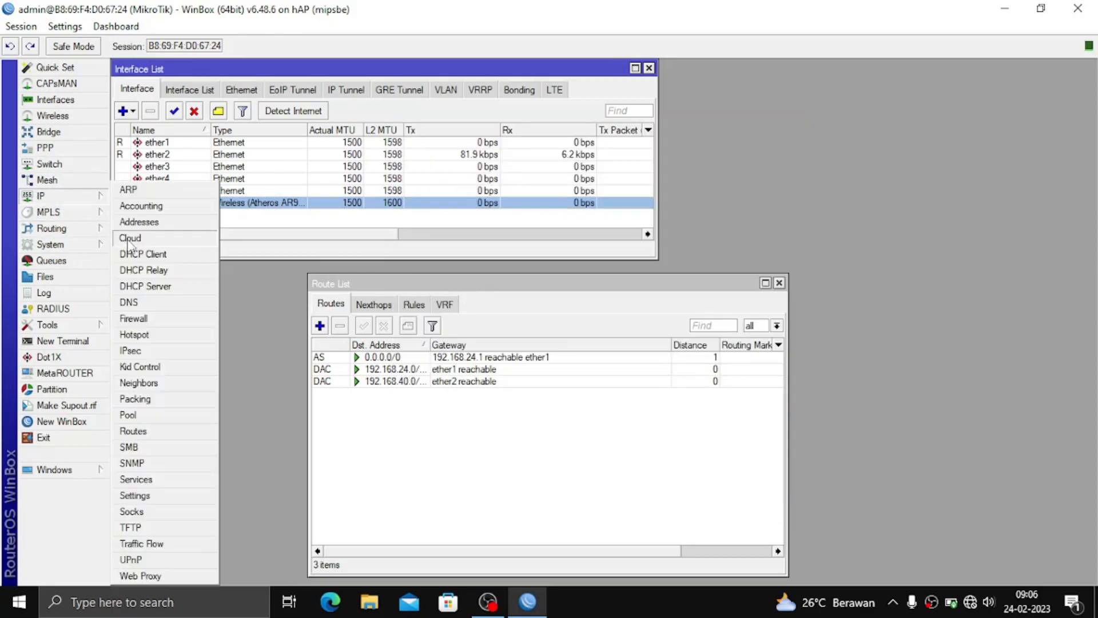
{"action": "left_click", "coordinate": [139, 222]}
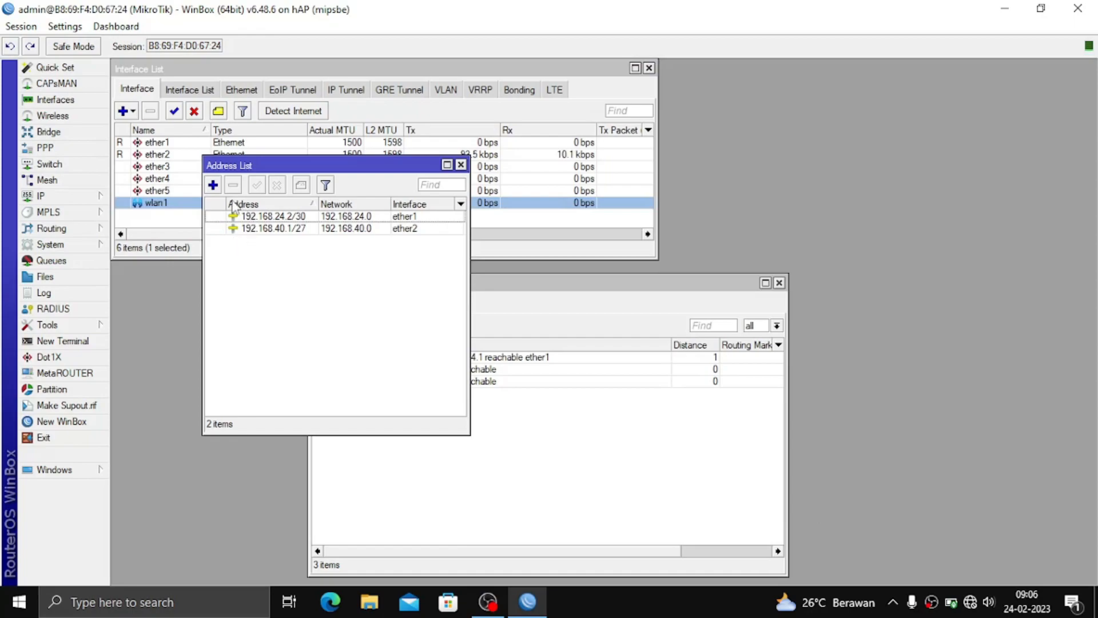
{"action": "left_click", "coordinate": [213, 185]}
{"action": "type", "text": "192.168"}
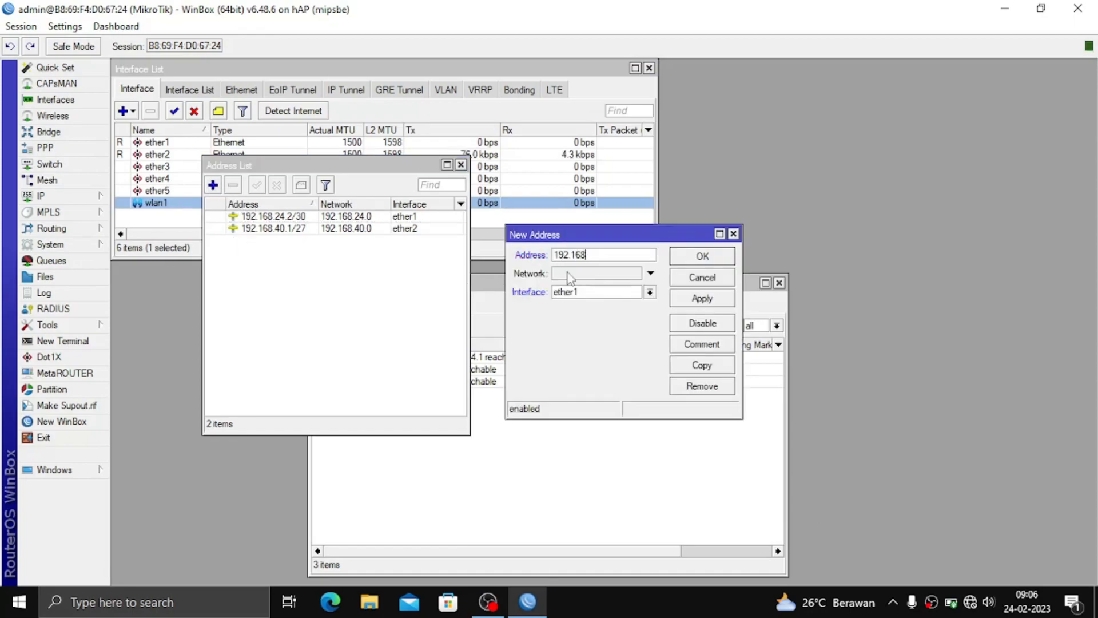
{"action": "type", "text": ".12.1/26"}
{"action": "left_click", "coordinate": [572, 293]}
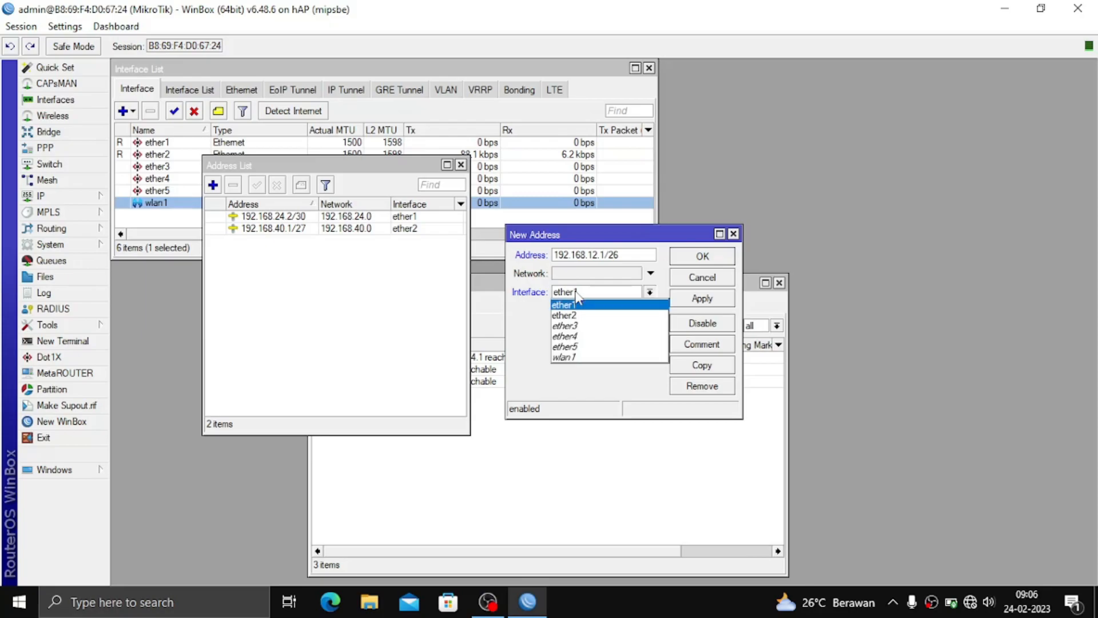
{"action": "left_click", "coordinate": [576, 358]}
{"action": "left_click", "coordinate": [708, 298]}
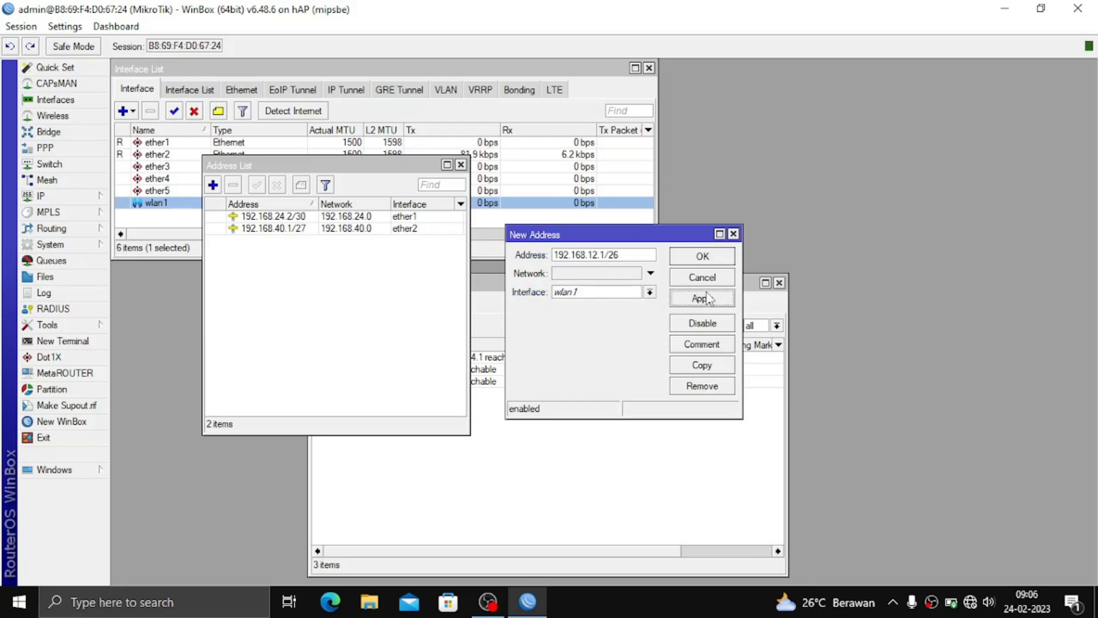
{"action": "left_click", "coordinate": [703, 257]}
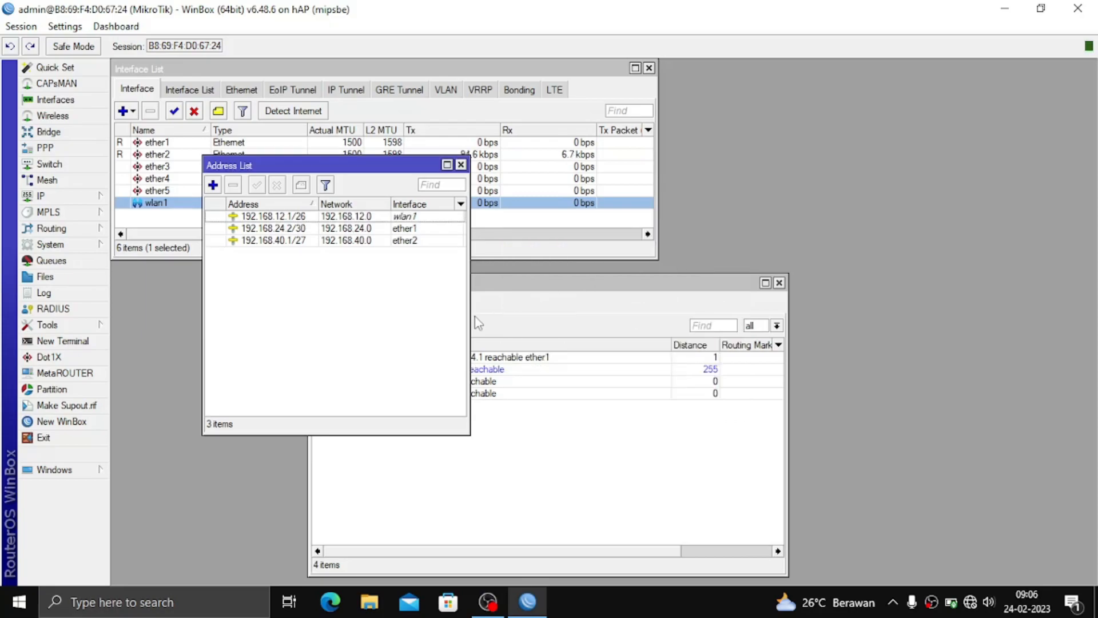
{"action": "left_click", "coordinate": [461, 165]}
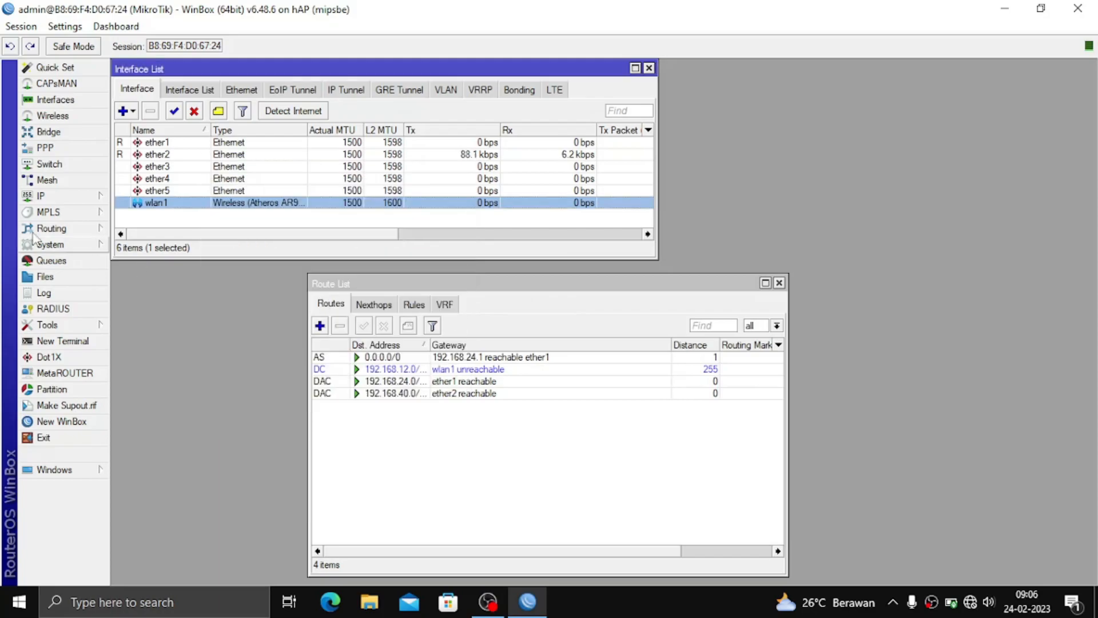
{"action": "left_click", "coordinate": [47, 198]}
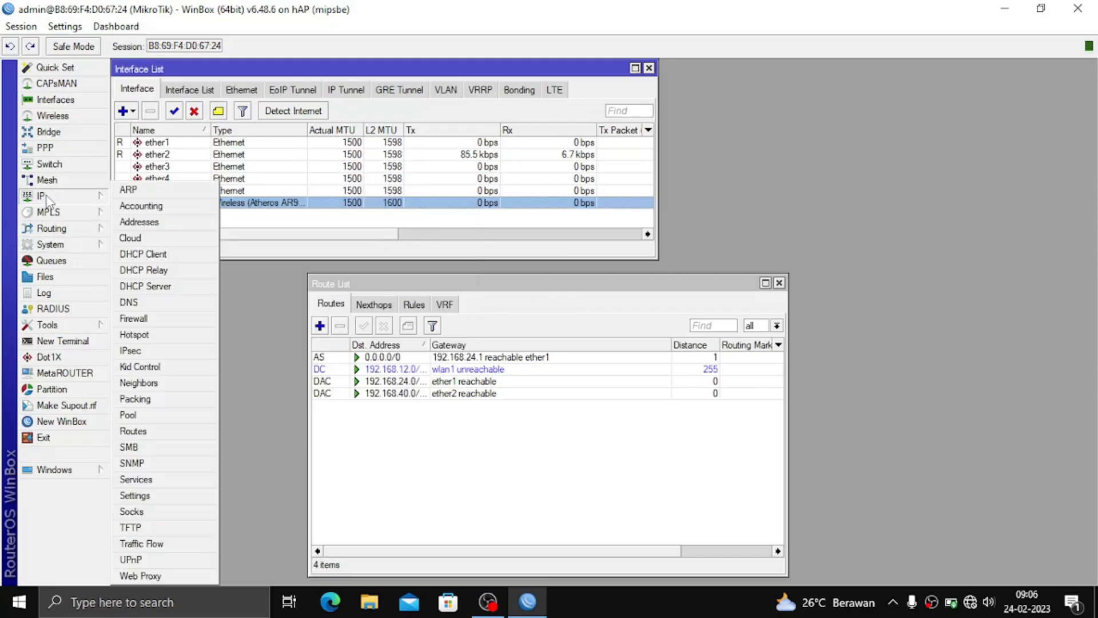
Start Hotspot Setup on wlan1 and turn off Masquerade Network for the local address.
{"action": "left_click", "coordinate": [137, 335]}
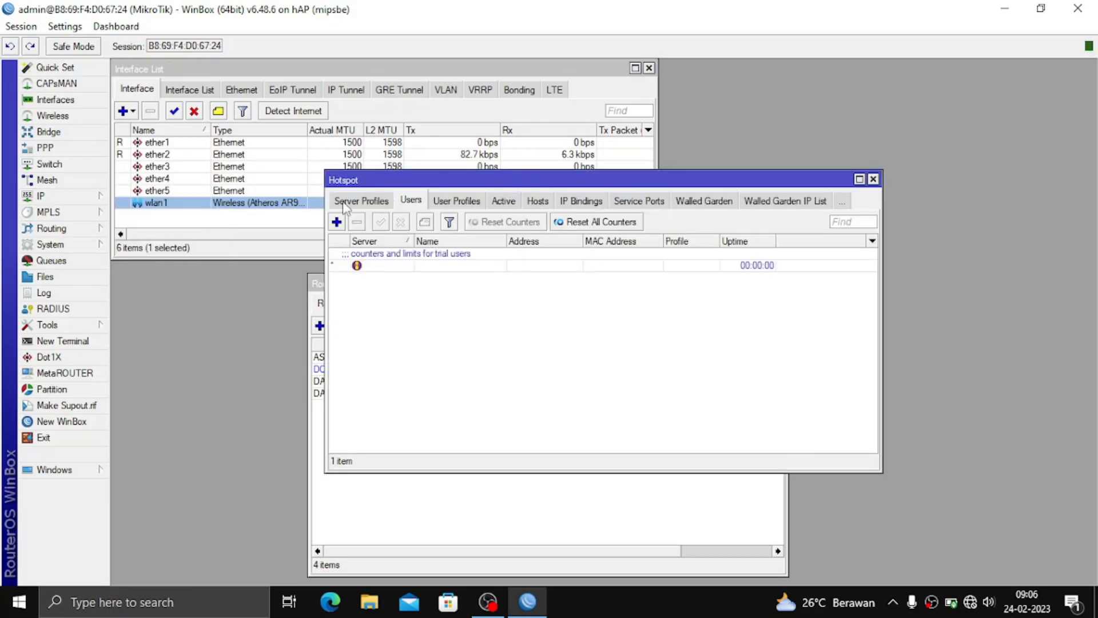
{"action": "left_click", "coordinate": [347, 201]}
{"action": "left_click", "coordinate": [554, 227]}
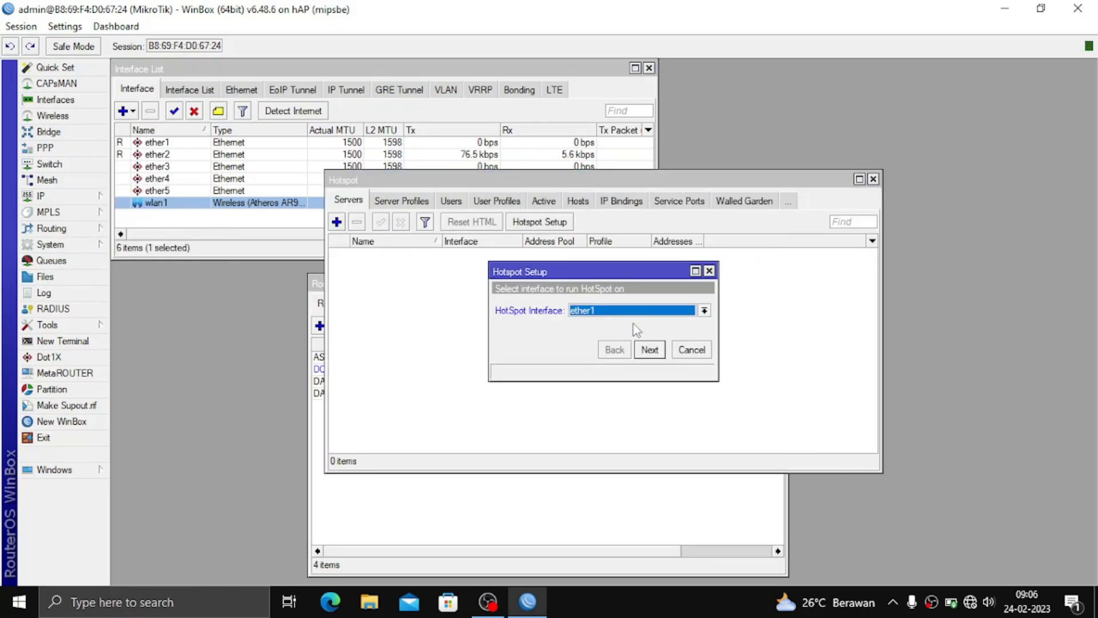
{"action": "left_click", "coordinate": [641, 310]}
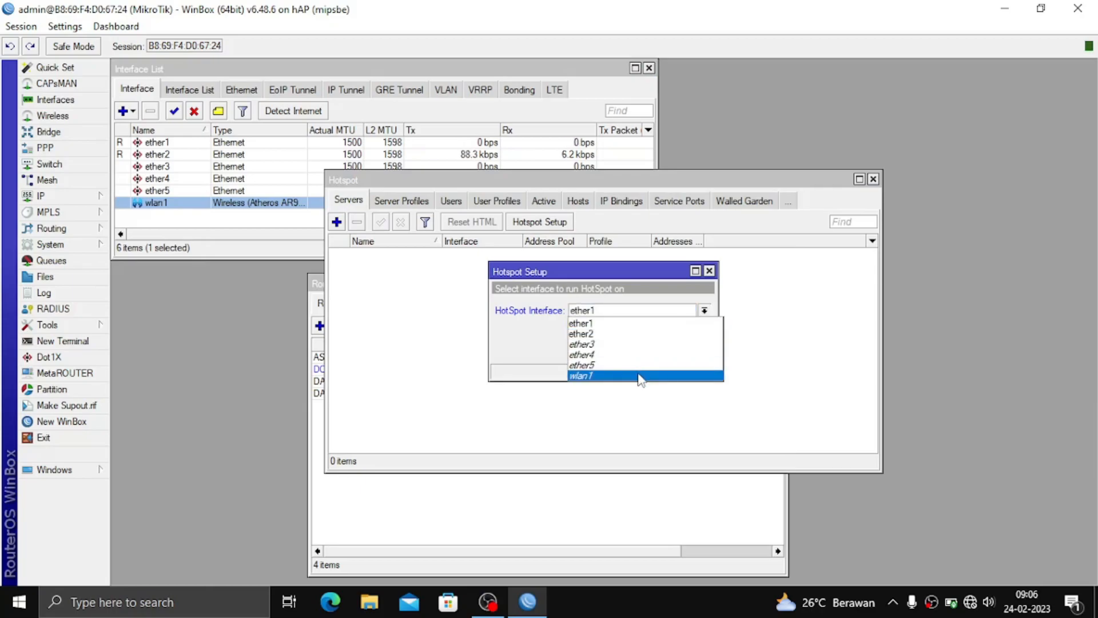
{"action": "left_click", "coordinate": [643, 375]}
{"action": "left_click", "coordinate": [651, 352]}
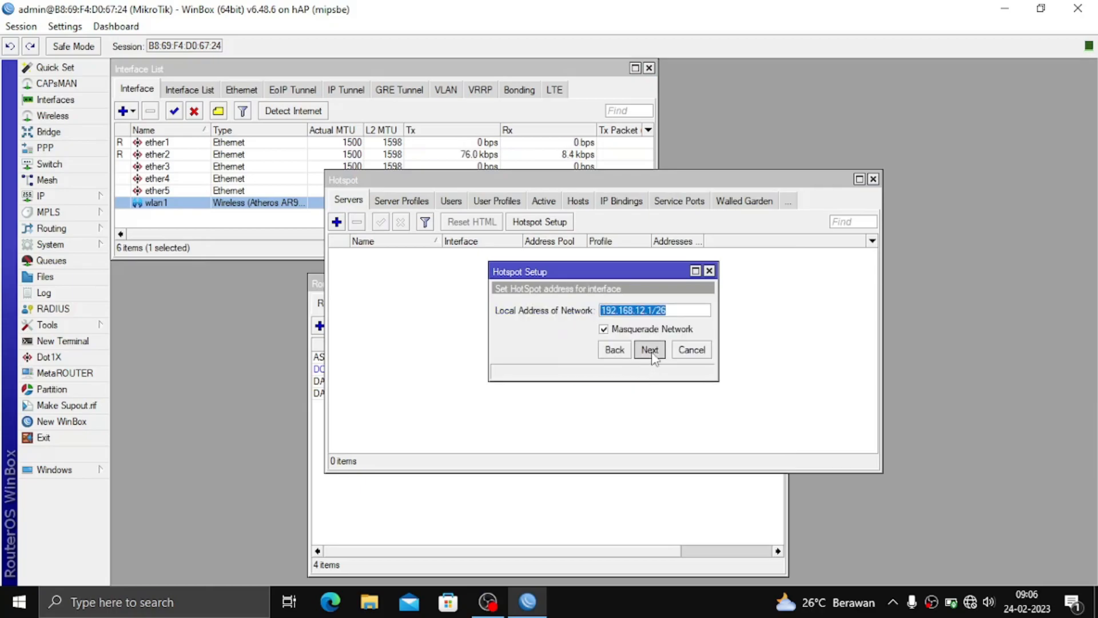
{"action": "left_click", "coordinate": [651, 351]}
{"action": "left_click", "coordinate": [611, 349]}
{"action": "left_click", "coordinate": [604, 331]}
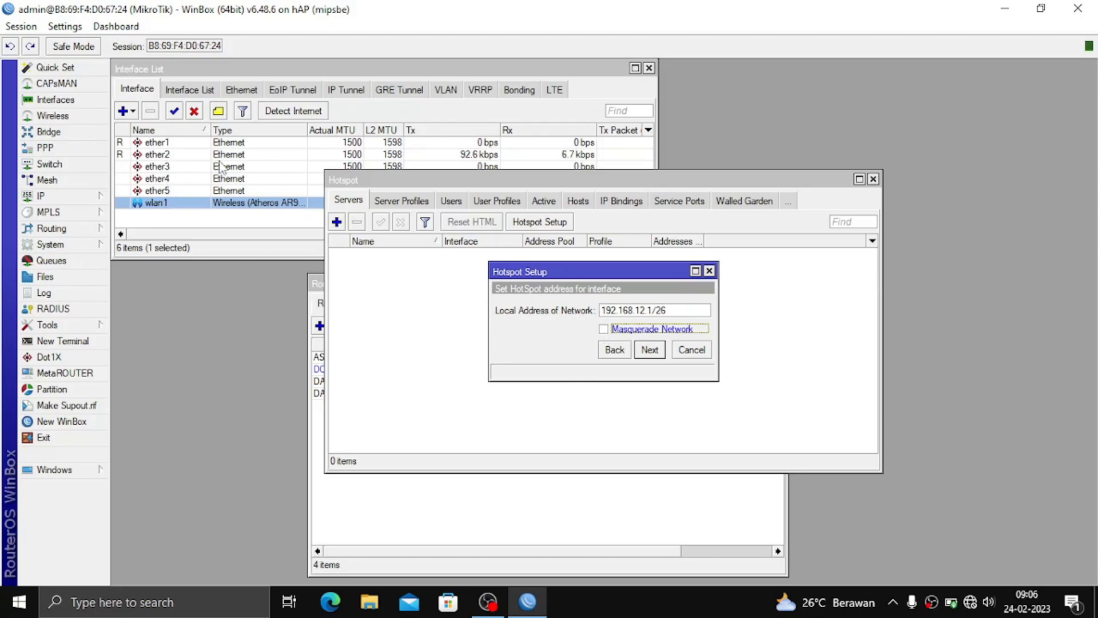
Accept the default pool, no certificate, DNS 8.8.8.8/8.8.4.4, and DNS name tes.saja.id to finish.
{"action": "left_click", "coordinate": [648, 351]}
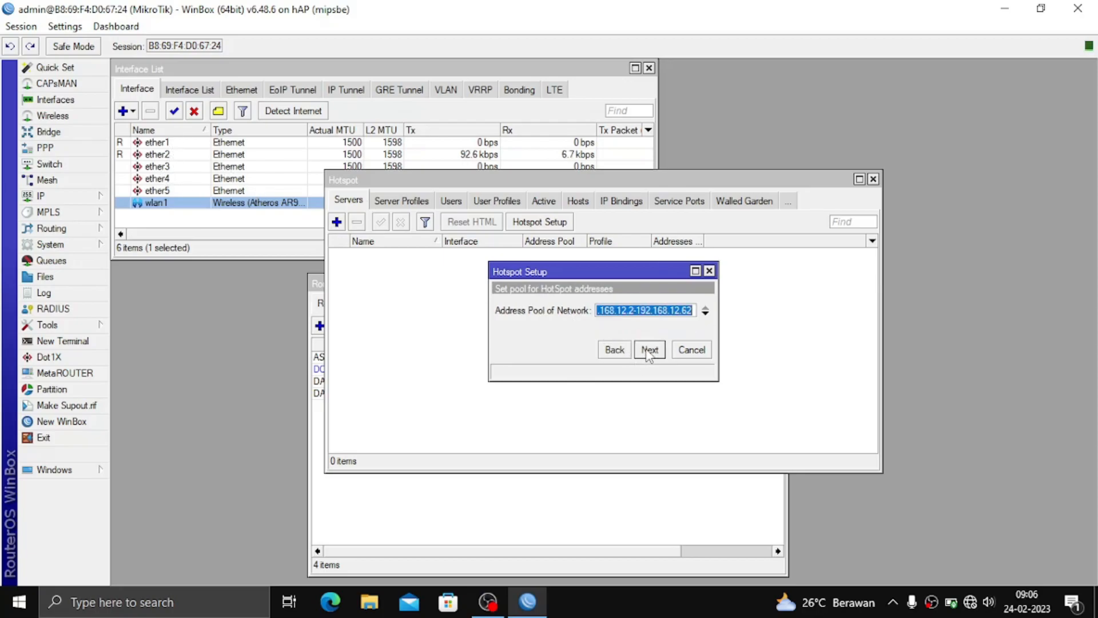
{"action": "left_click", "coordinate": [648, 350]}
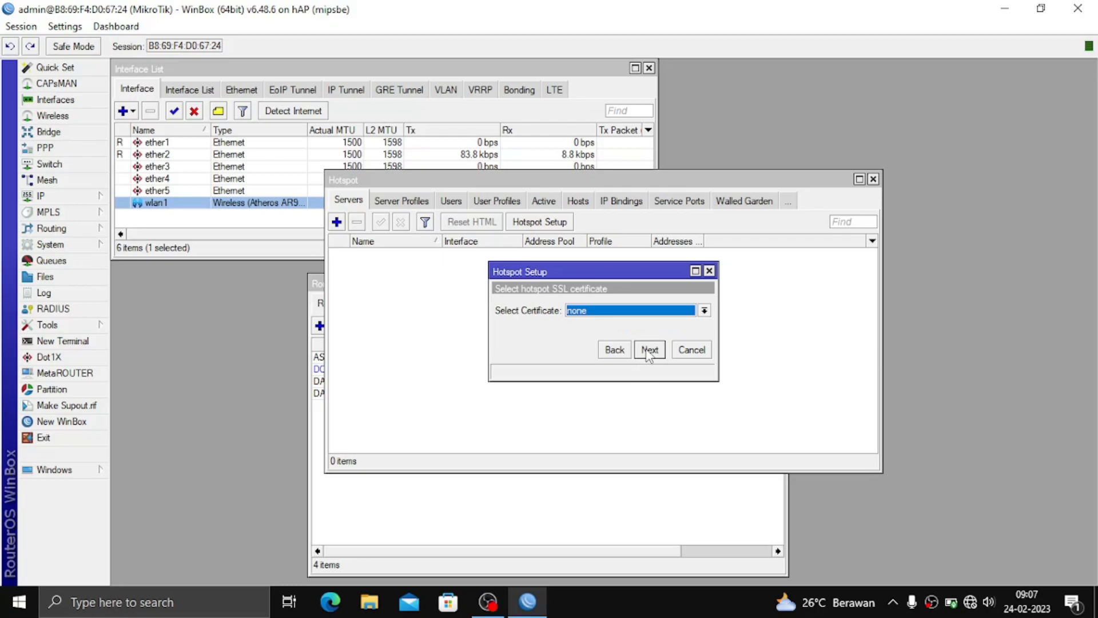
{"action": "left_click", "coordinate": [648, 351]}
{"action": "left_click", "coordinate": [648, 350]}
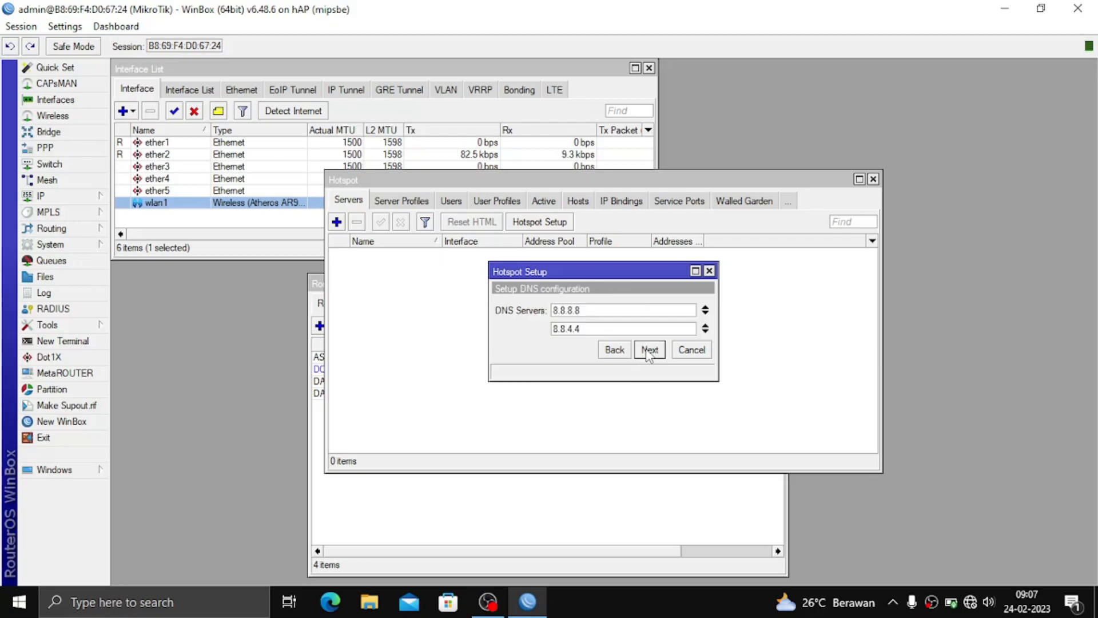
{"action": "left_click", "coordinate": [648, 350]}
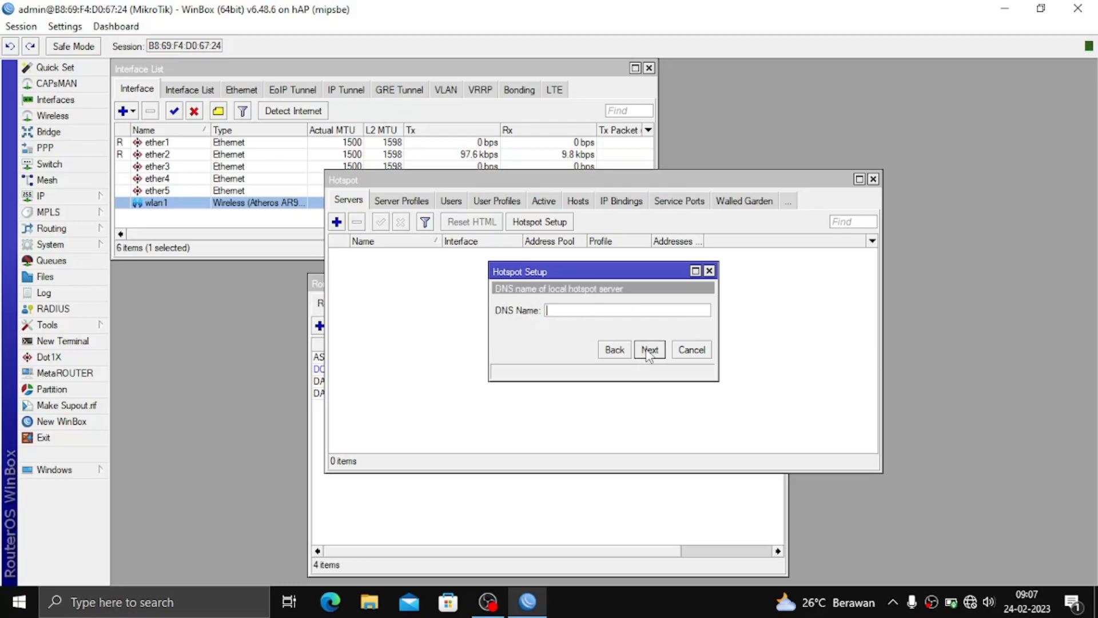
{"action": "type", "text": "tes.saja.id"}
{"action": "left_click", "coordinate": [652, 357]}
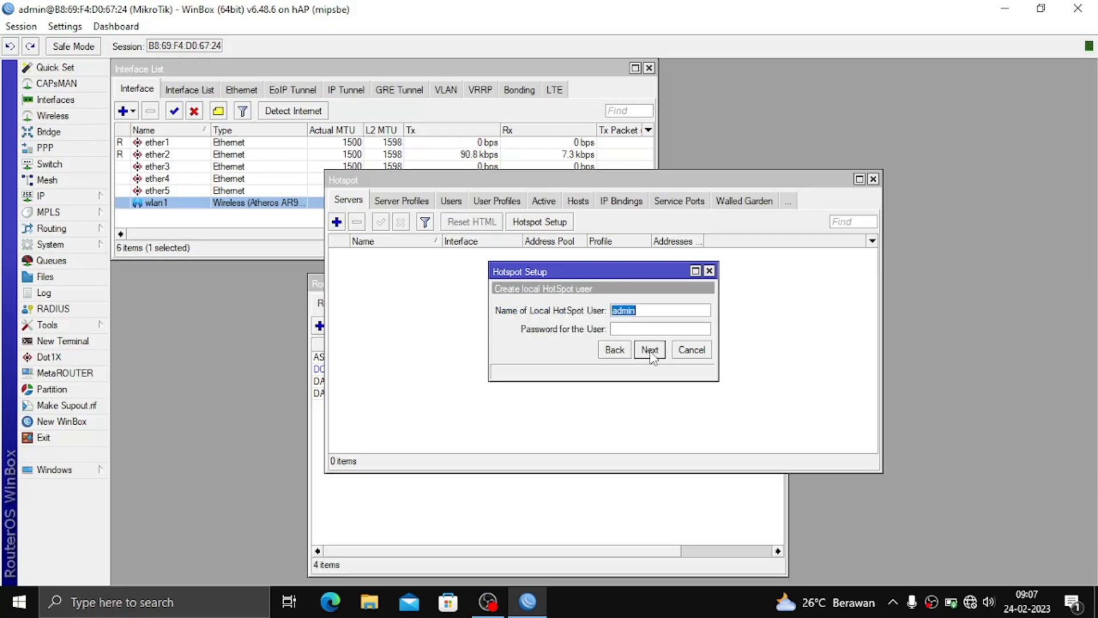
{"action": "left_click", "coordinate": [651, 355]}
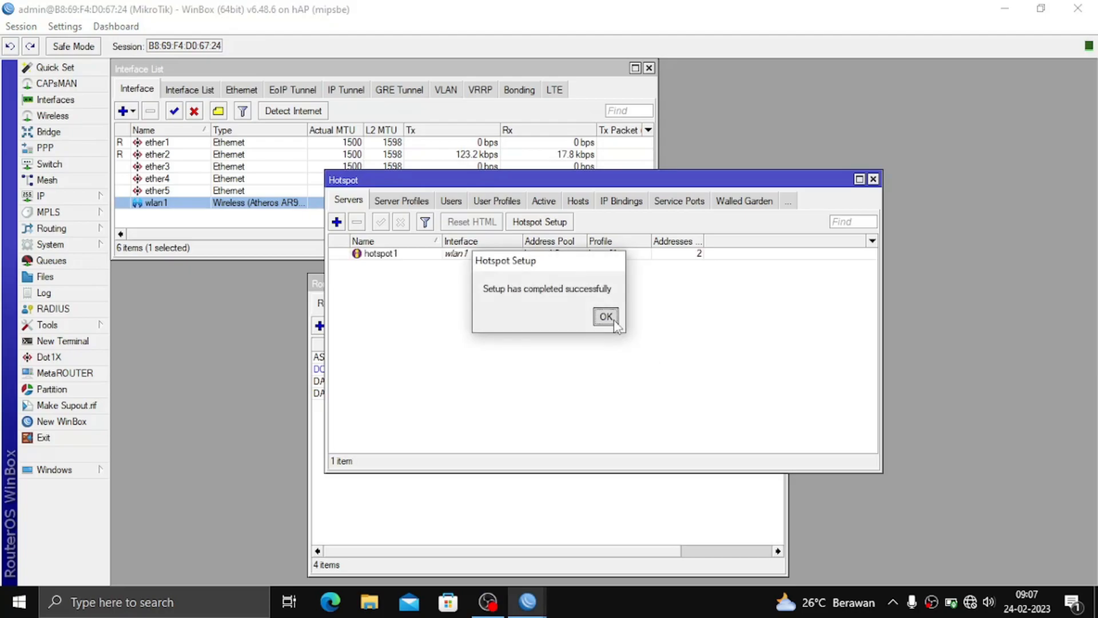
{"action": "left_click", "coordinate": [605, 315]}
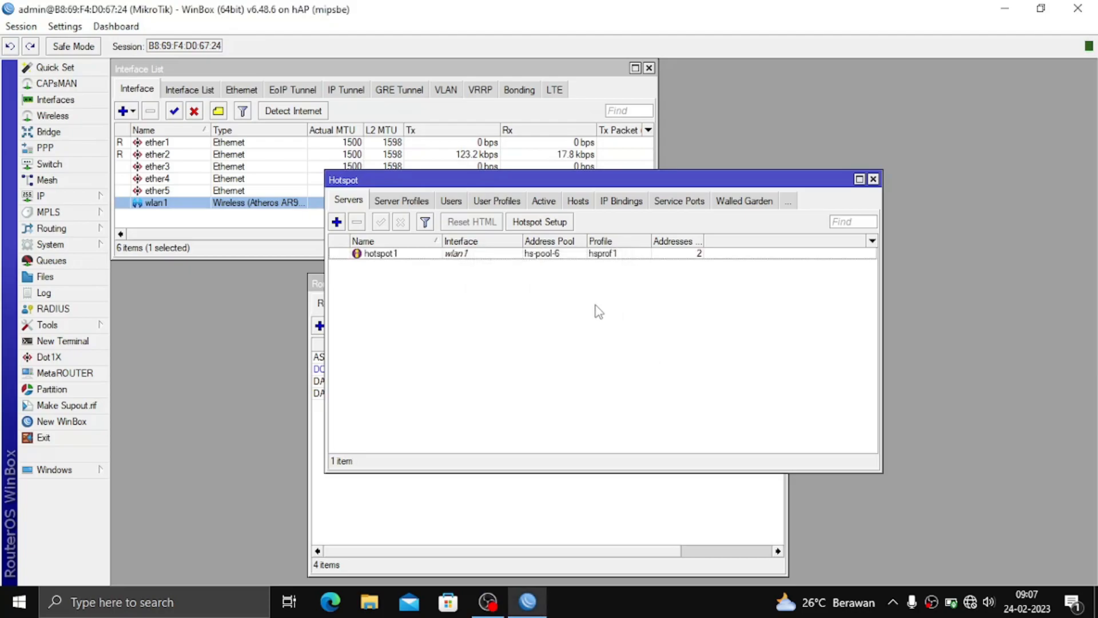
In hsprof1's login methods, enable HTTP PAP and MAC Cookie, disable Cookie, and apply.
{"action": "left_click", "coordinate": [419, 204]}
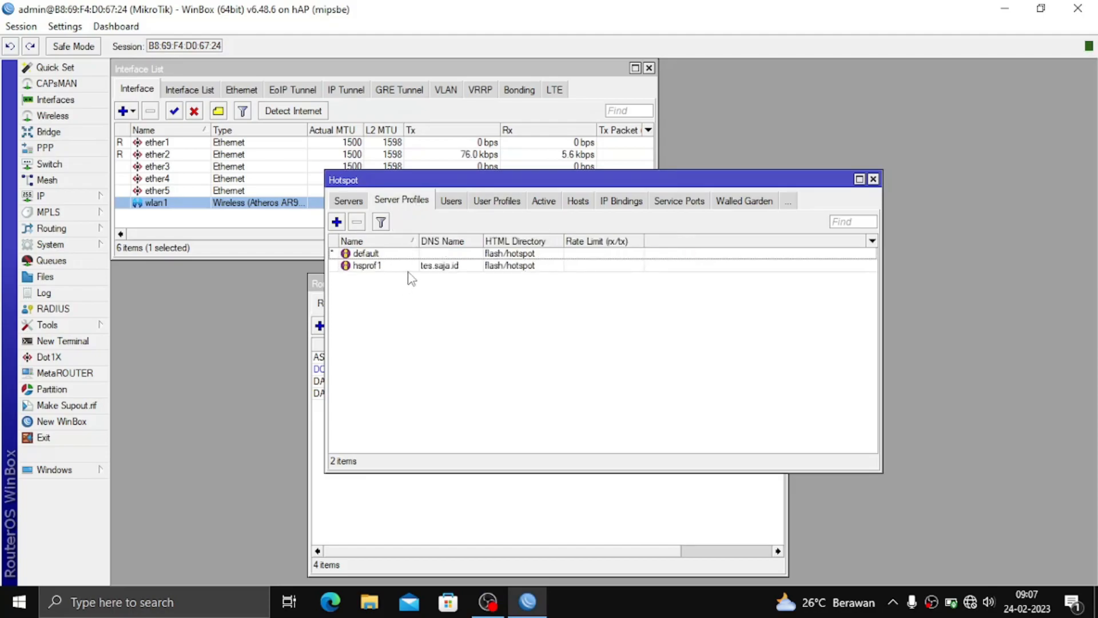
{"action": "double_click", "coordinate": [436, 267]}
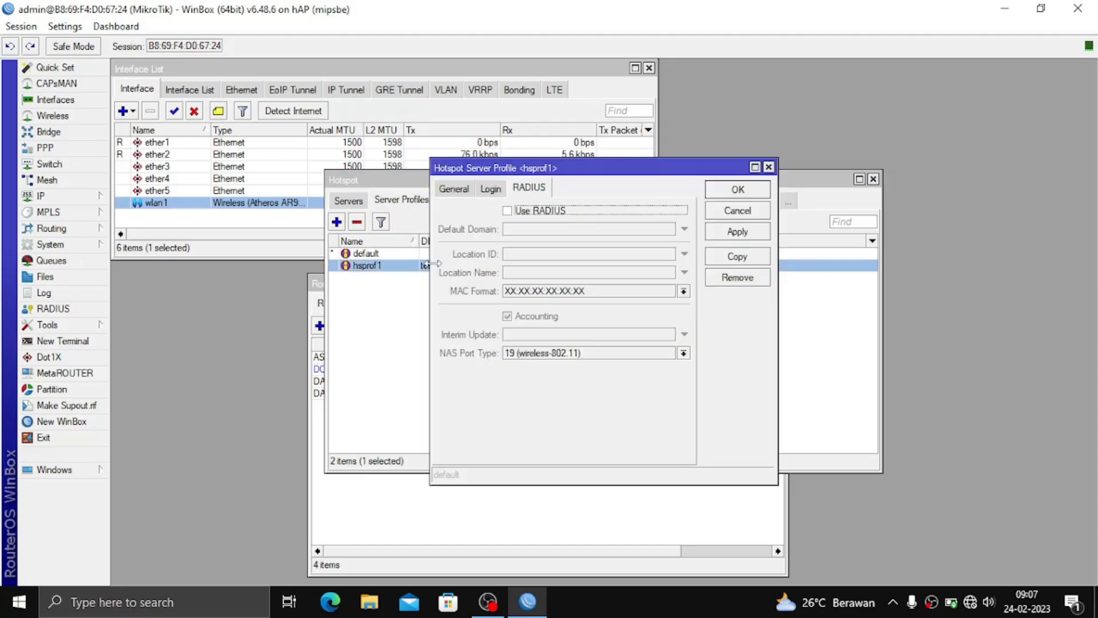
{"action": "left_click", "coordinate": [489, 190]}
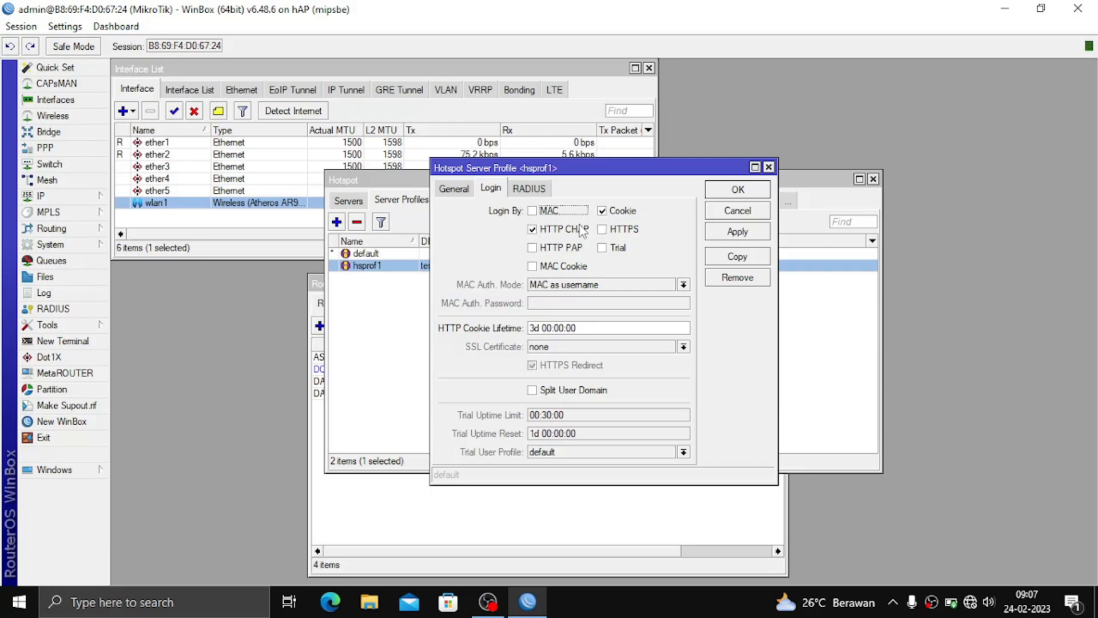
{"action": "left_click", "coordinate": [553, 247]}
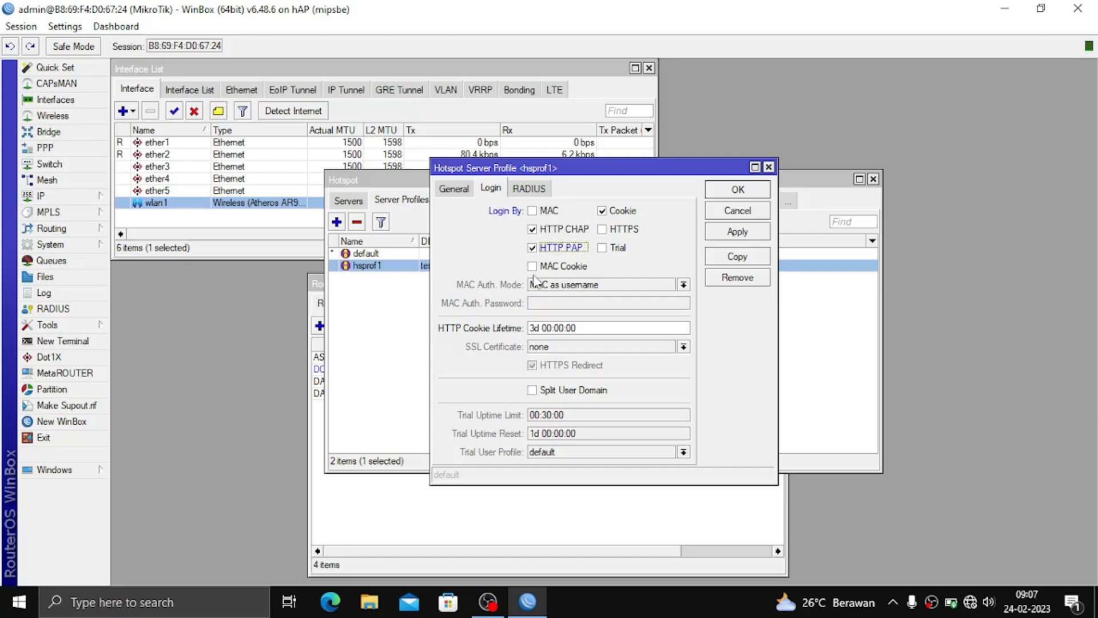
{"action": "left_click", "coordinate": [540, 268]}
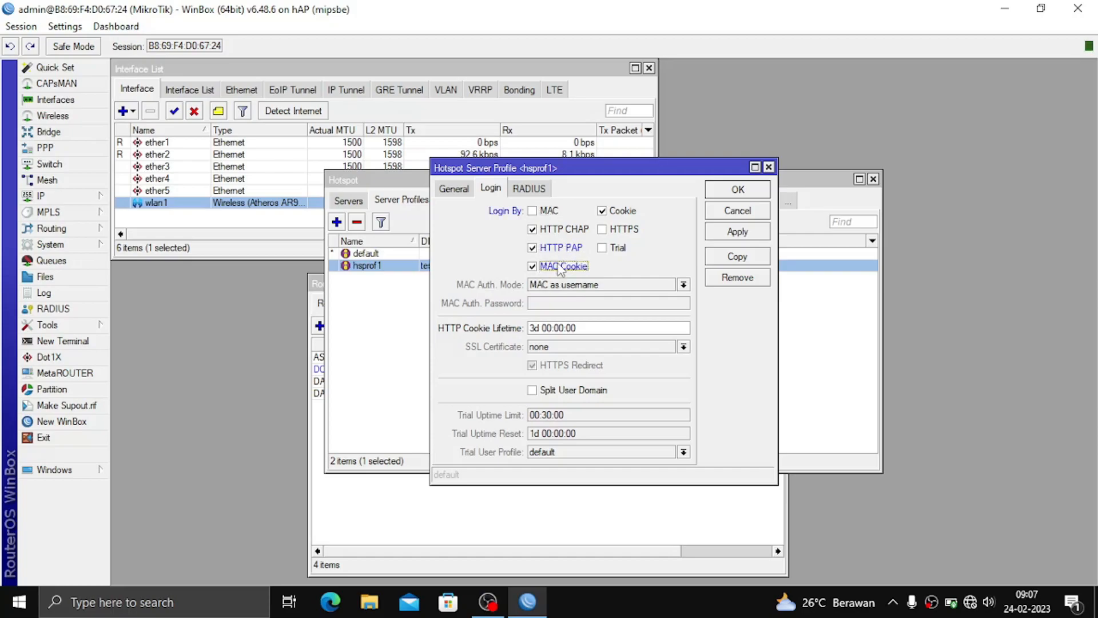
{"action": "left_click", "coordinate": [625, 212]}
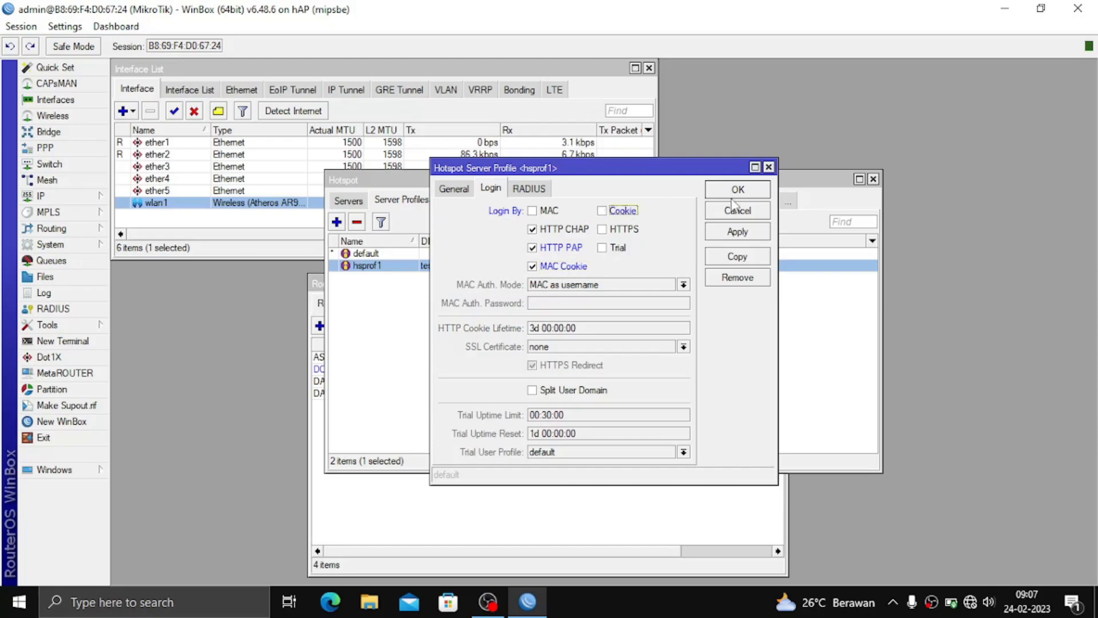
{"action": "left_click", "coordinate": [733, 235]}
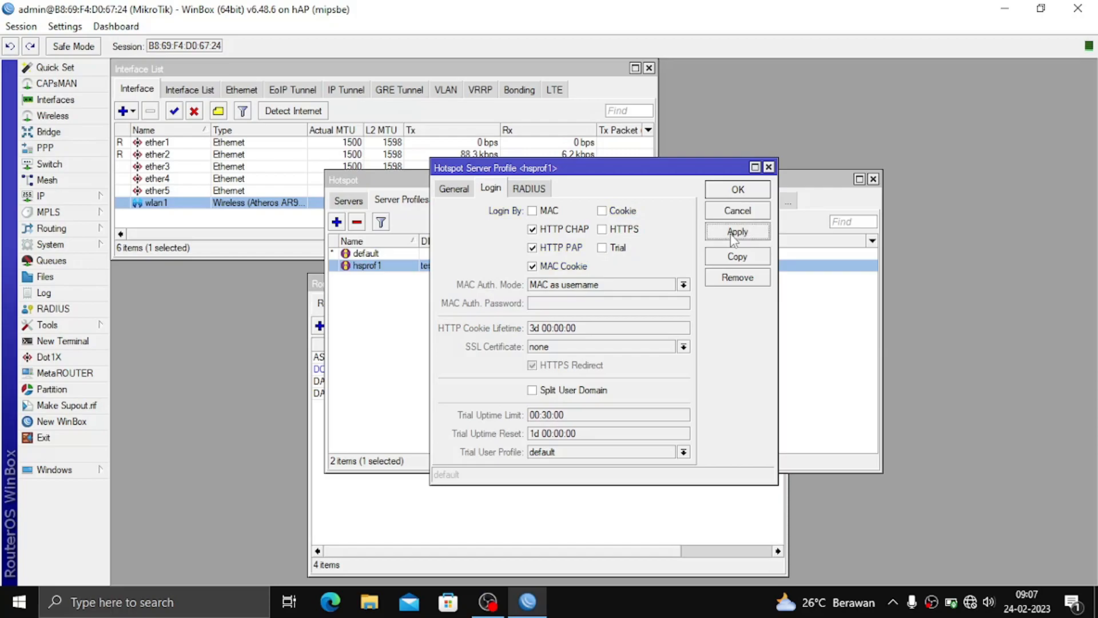
{"action": "left_click", "coordinate": [733, 192]}
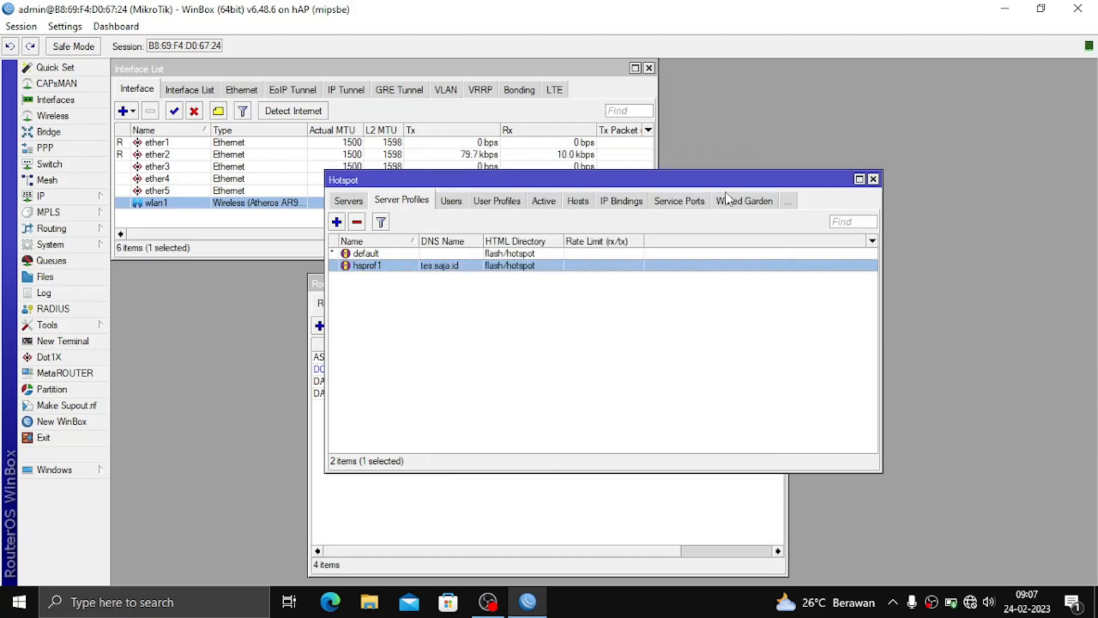
{"action": "left_click", "coordinate": [444, 203]}
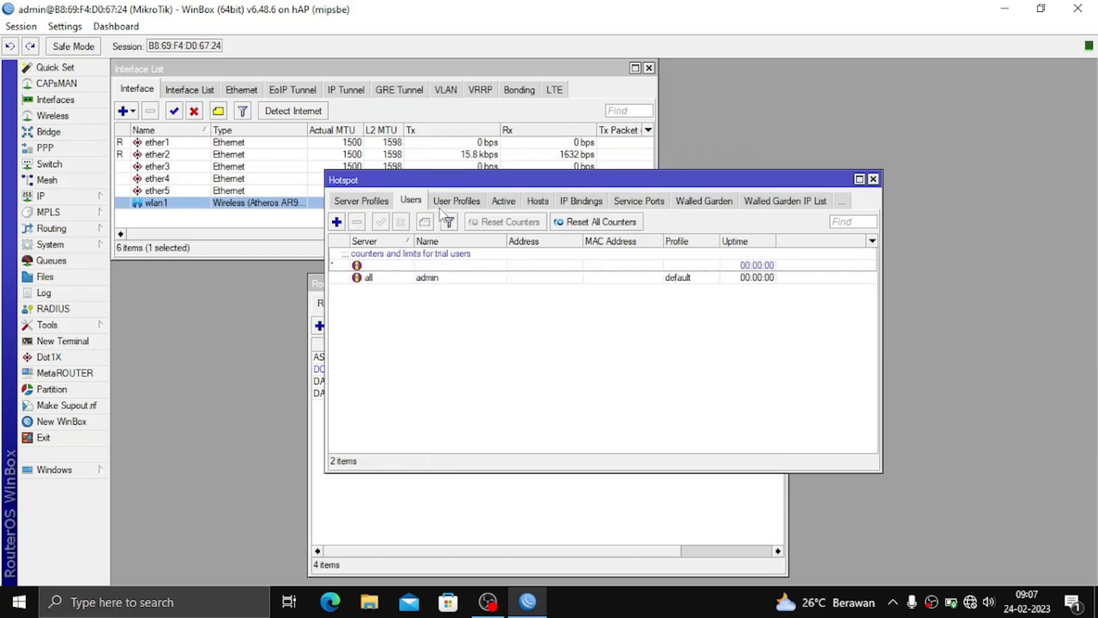
Delete the admin hotspot user, add user Tes with a password on hotspot1, and close Hotspot.
{"action": "left_click", "coordinate": [448, 276]}
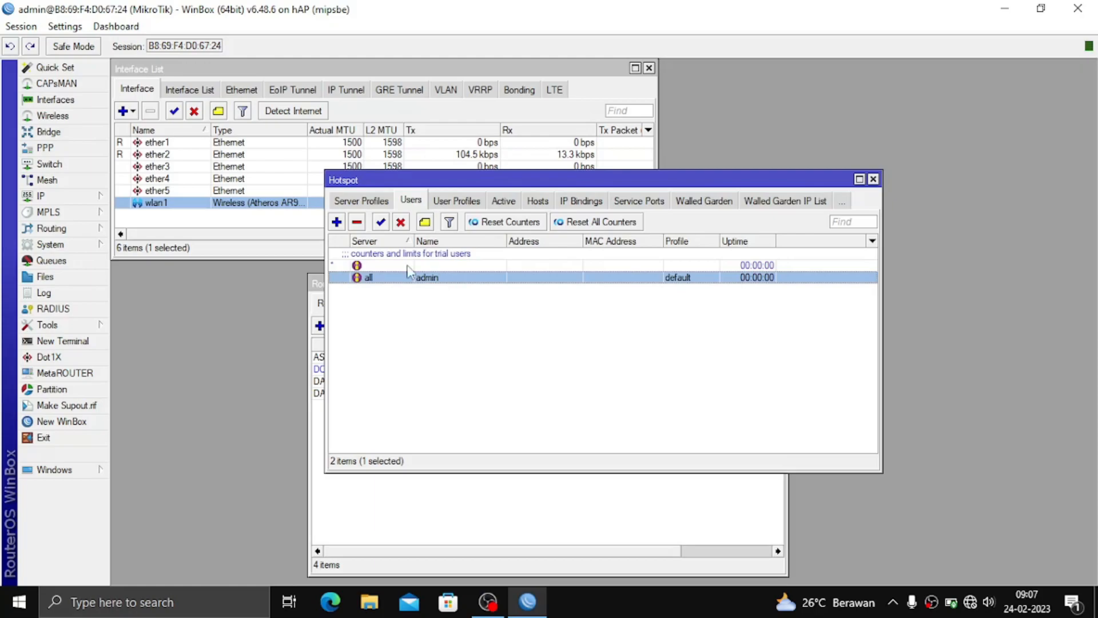
{"action": "left_click", "coordinate": [357, 222]}
{"action": "left_click", "coordinate": [337, 223]}
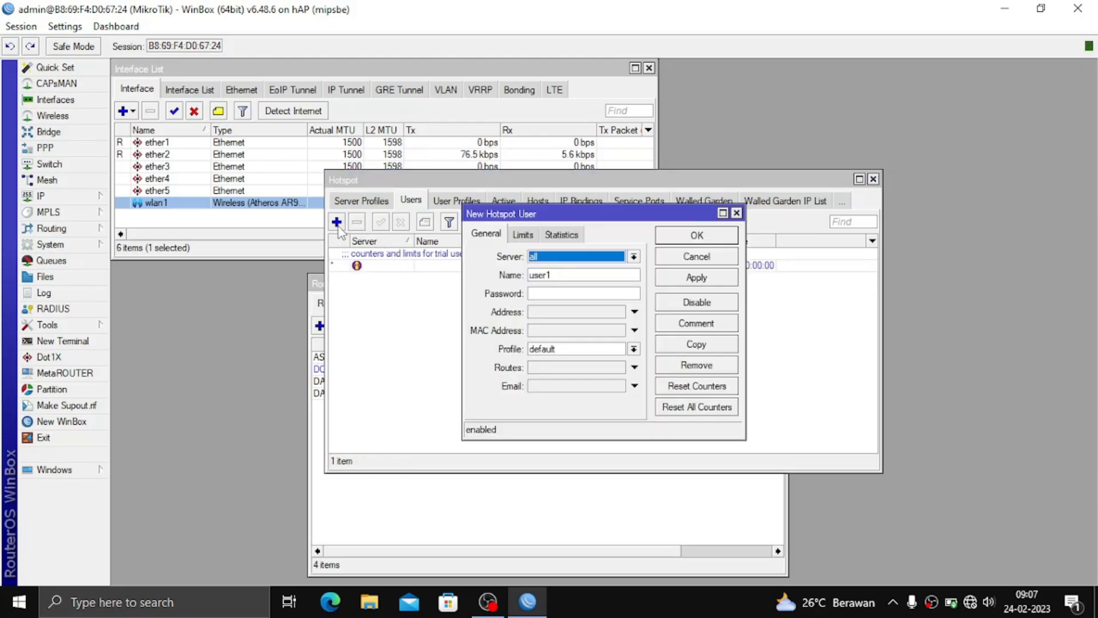
{"action": "left_click", "coordinate": [576, 258]}
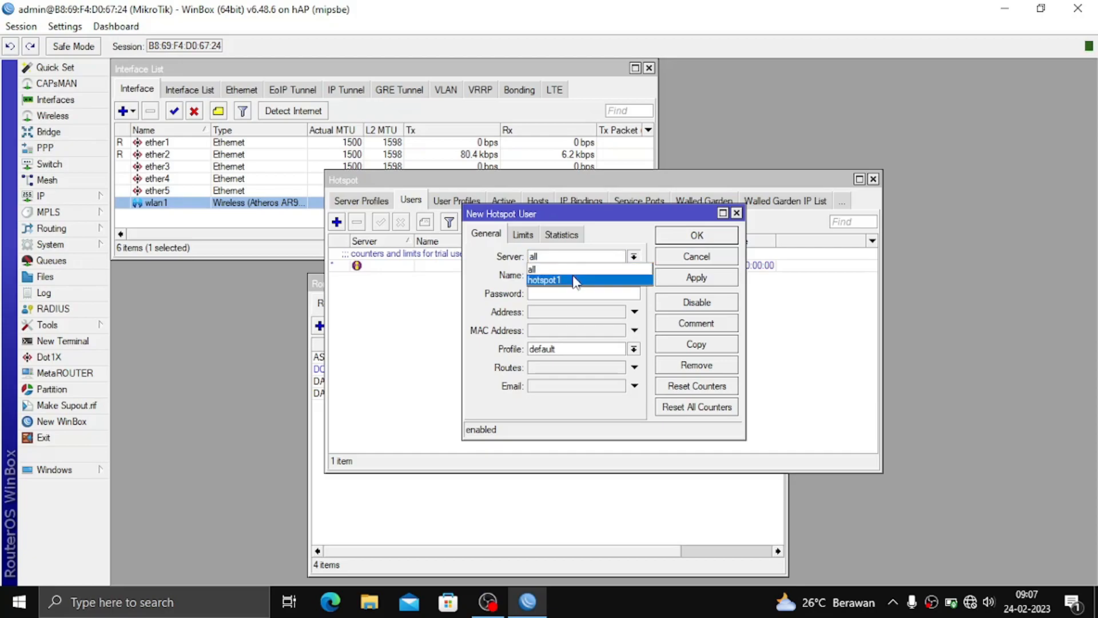
{"action": "left_click", "coordinate": [575, 281]}
{"action": "double_click", "coordinate": [575, 275]}
{"action": "key", "text": "BackSpace"}
{"action": "type", "text": "T"}
{"action": "type", "text": "es"}
{"action": "type", "text": "12"}
{"action": "type", "text": "3"}
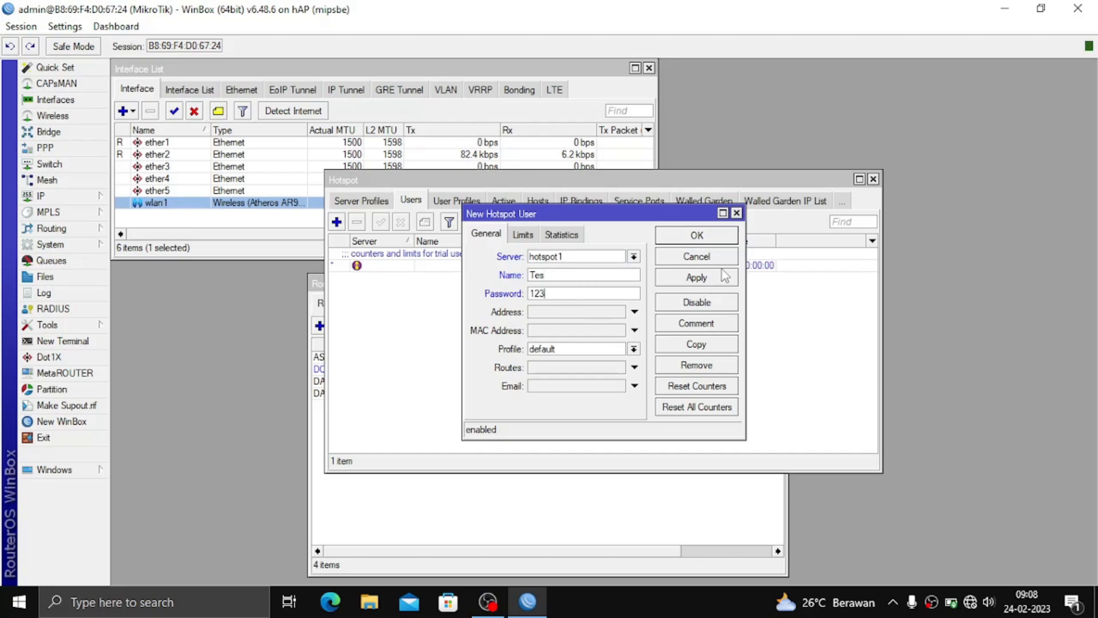
{"action": "left_click", "coordinate": [723, 278]}
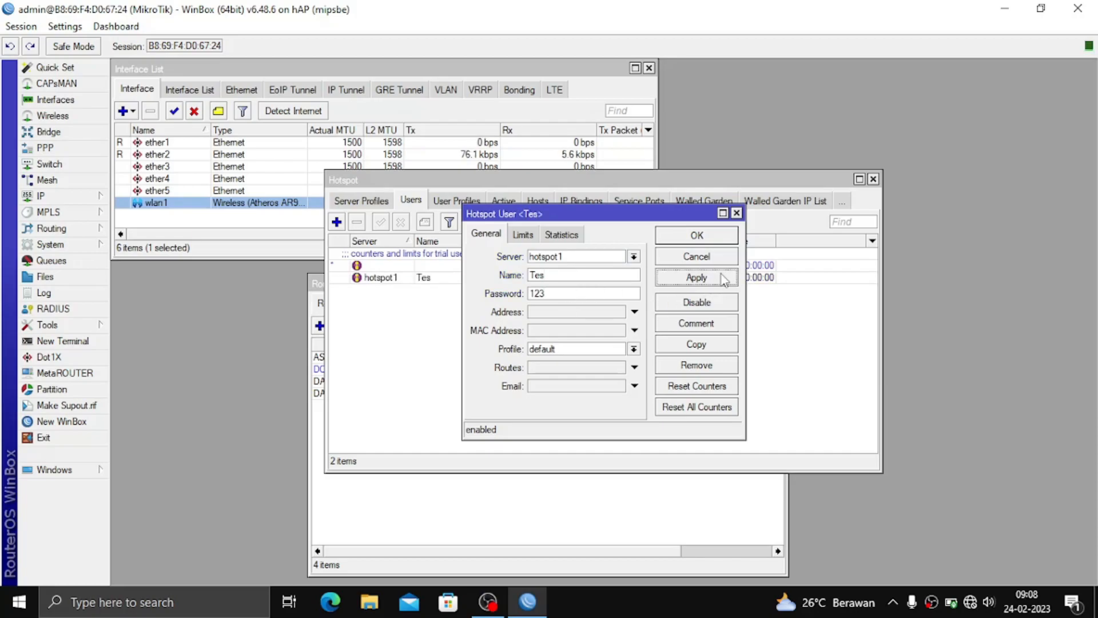
{"action": "left_click", "coordinate": [722, 239]}
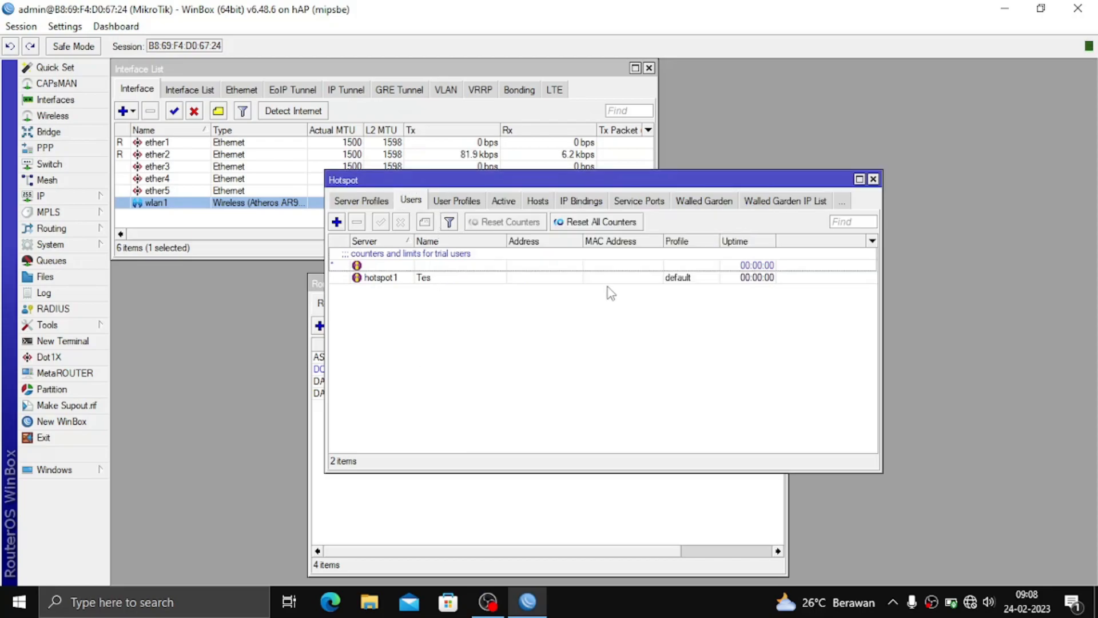
{"action": "key", "text": "Escape"}
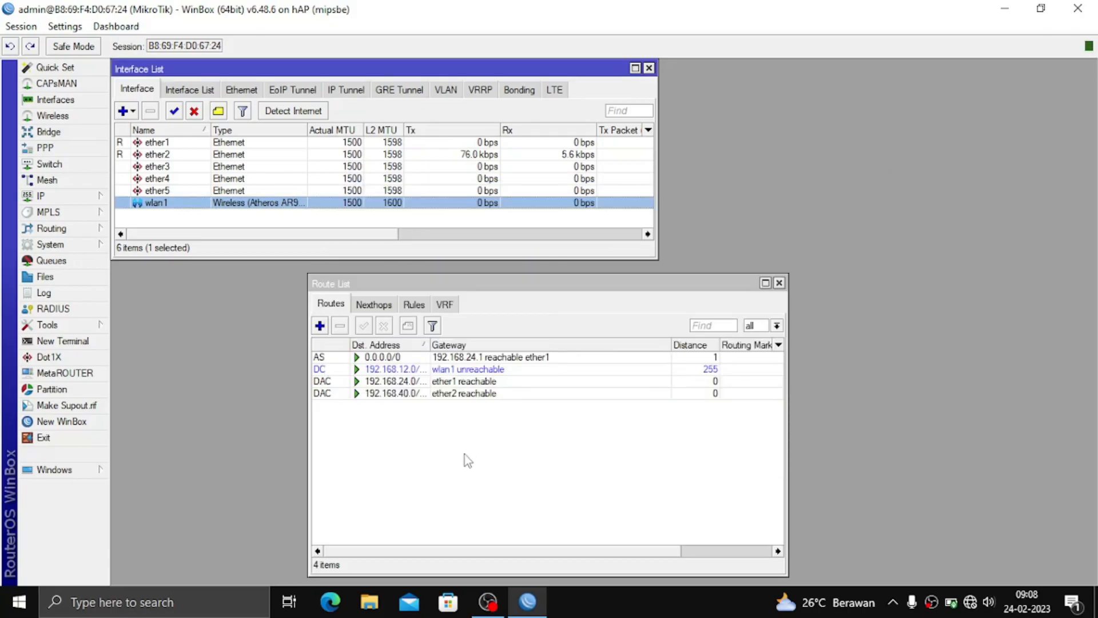
Review the DHCP Server list under IP, close it, and bring up Windows Run.
{"action": "left_click", "coordinate": [465, 454]}
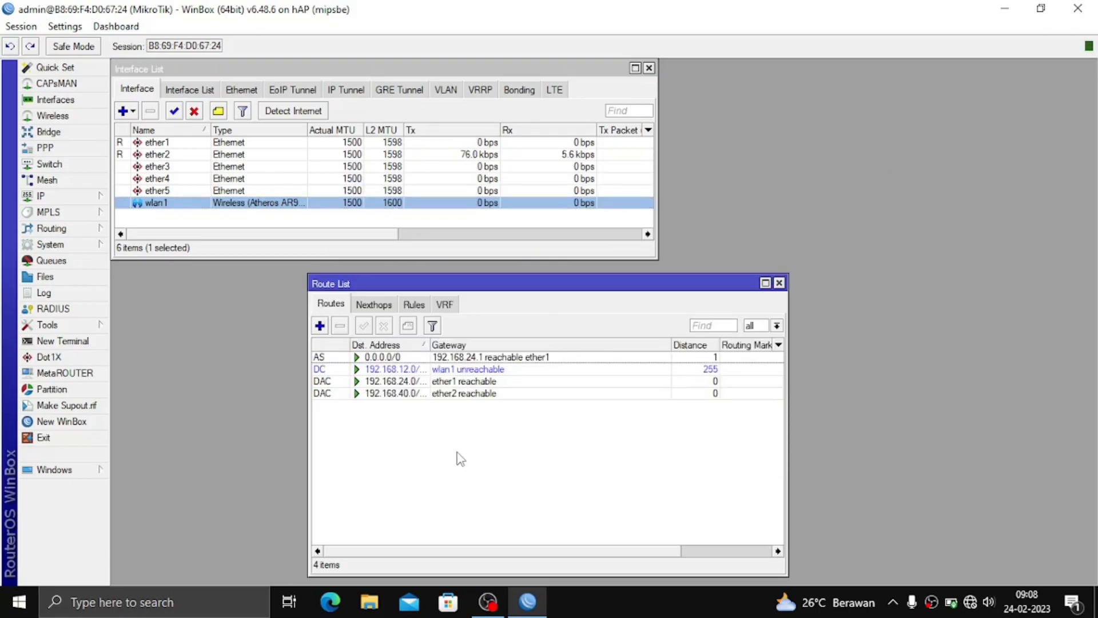
{"action": "left_click", "coordinate": [69, 198]}
{"action": "left_click", "coordinate": [129, 280]}
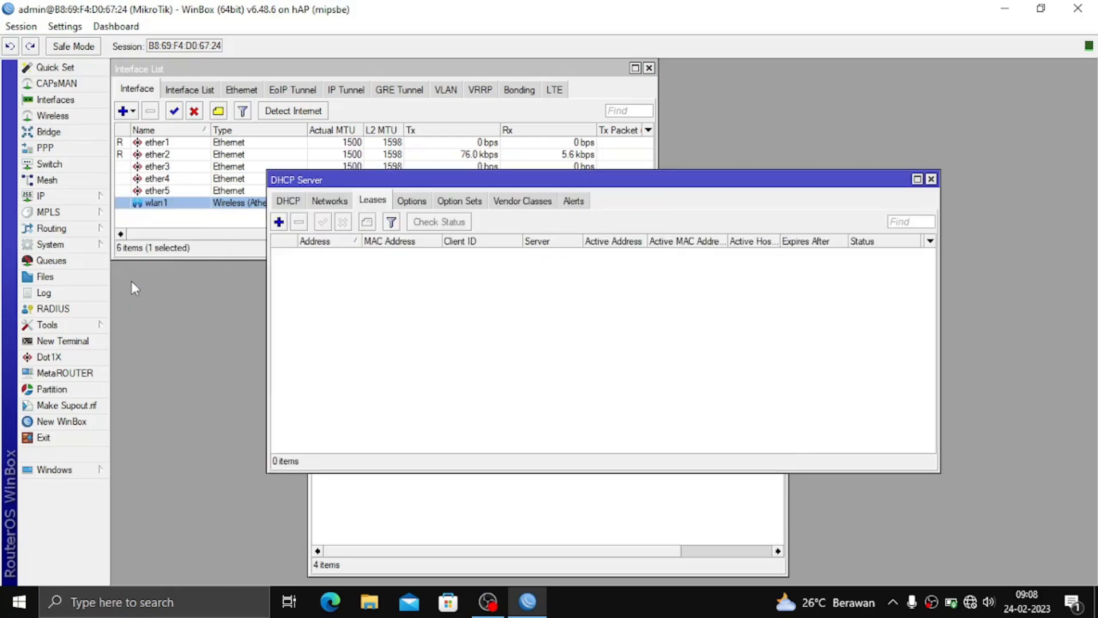
{"action": "left_click", "coordinate": [288, 196]}
{"action": "key", "text": "Escape"}
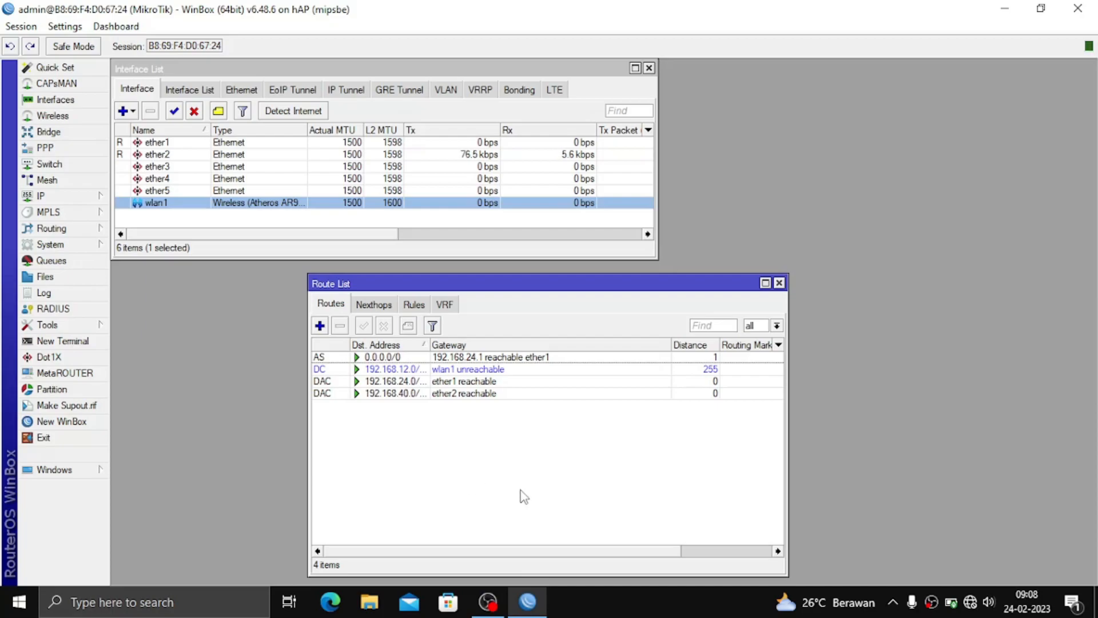
{"action": "key", "text": "super+r"}
Run ncpa.cpl and open the IPv4 properties of the Ethernet adapter.
{"action": "type", "text": "ncpa"}
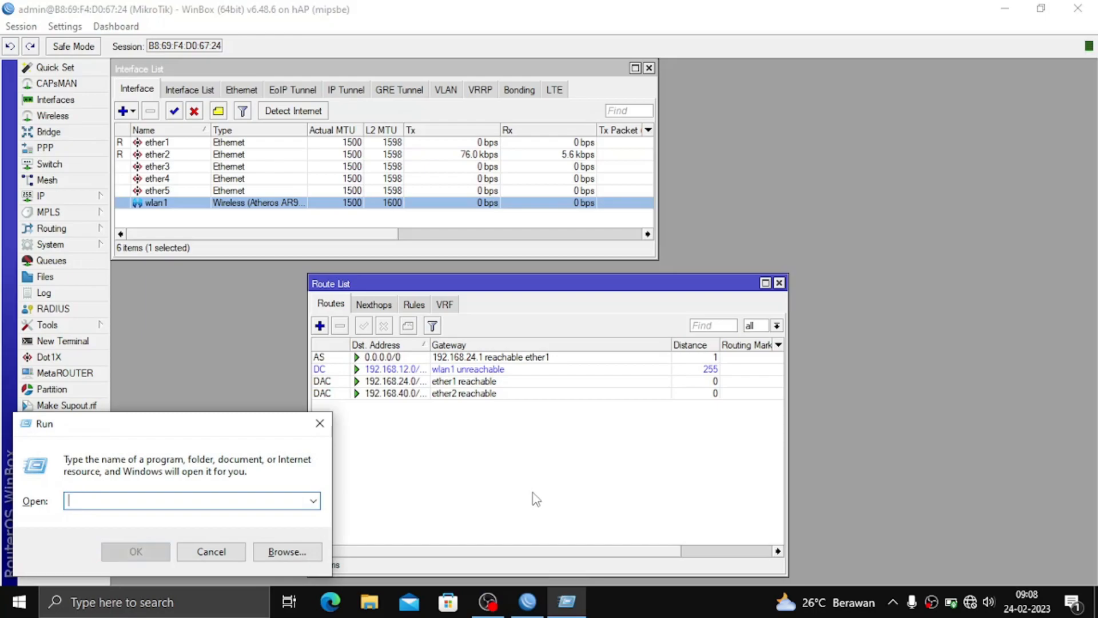
{"action": "key", "text": "Down"}
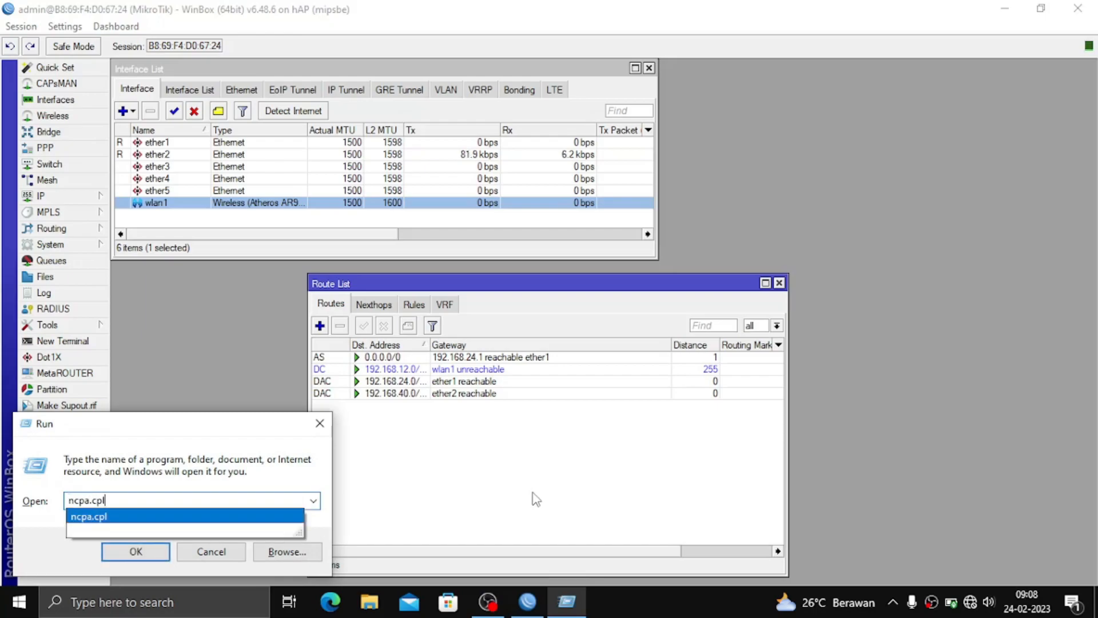
{"action": "key", "text": "Return"}
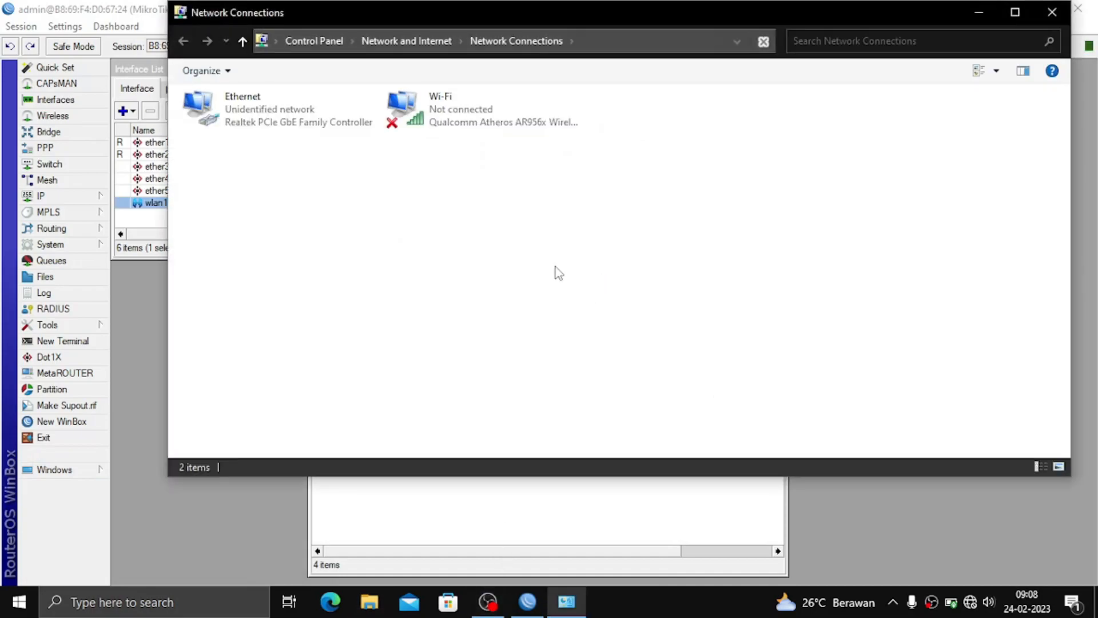
{"action": "left_click", "coordinate": [305, 107]}
{"action": "double_click", "coordinate": [305, 107]}
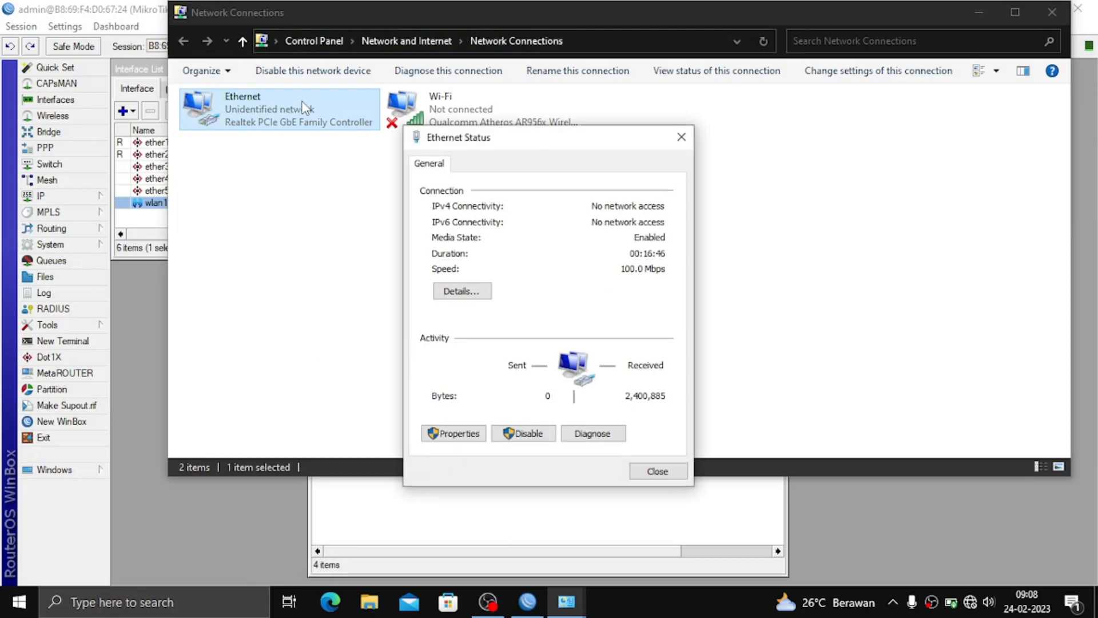
{"action": "left_click", "coordinate": [477, 436]}
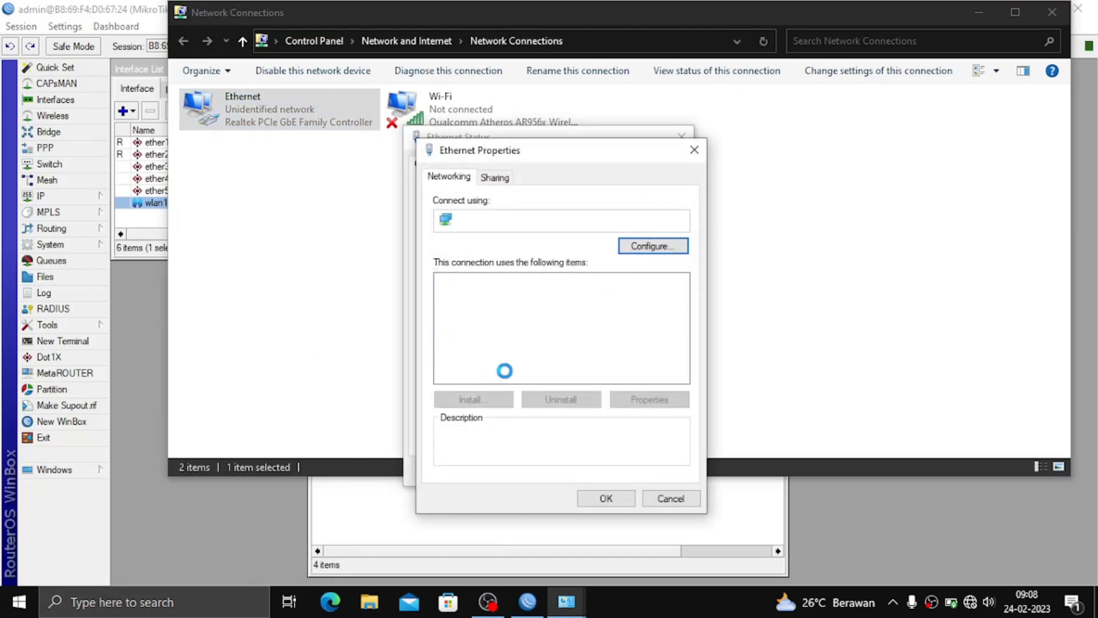
{"action": "double_click", "coordinate": [543, 322]}
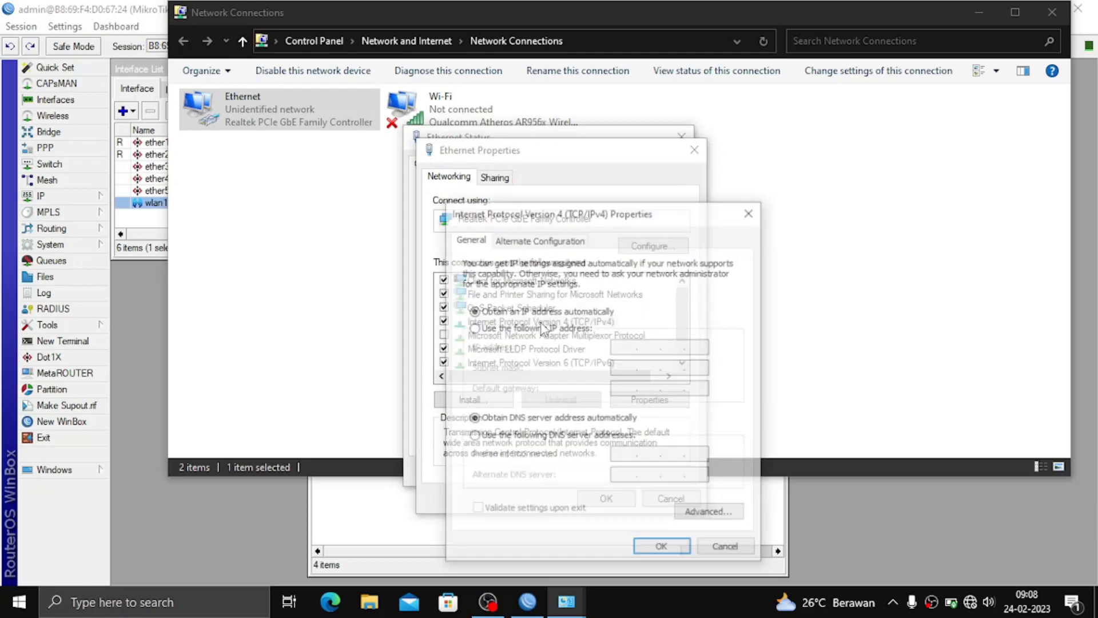
Set static IP 192.168.40.4, mask 255.255.255.192, gateway 192.168.40.1, DNS 192.168.40.1 and 8.8.8.8.
{"action": "left_click", "coordinate": [550, 328]}
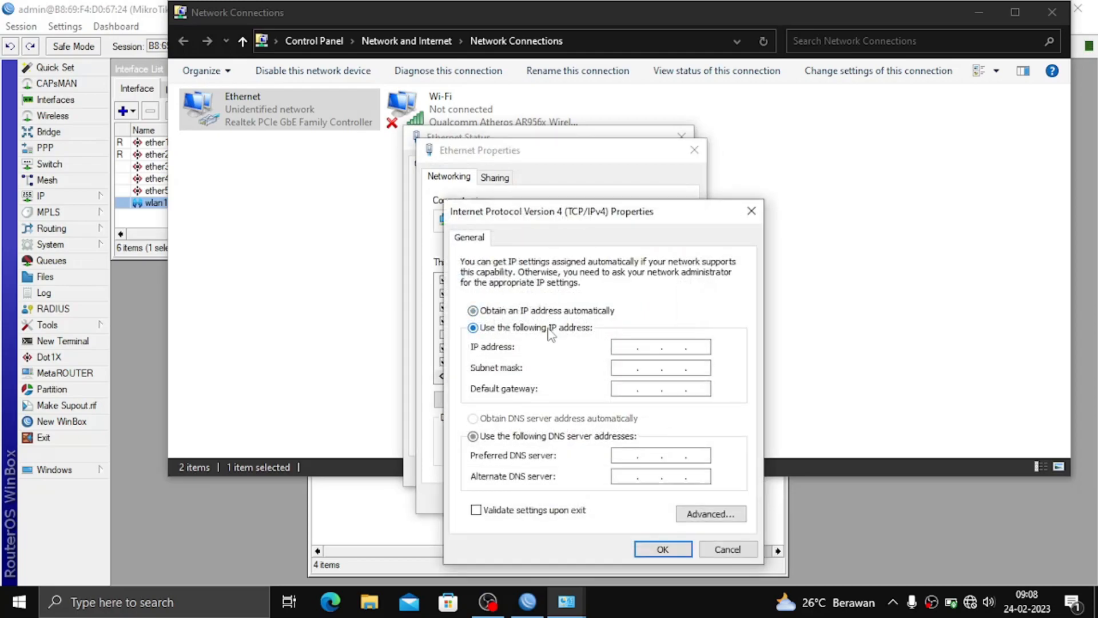
{"action": "left_click", "coordinate": [634, 348]}
{"action": "type", "text": "192 . 168 . 40 . 4"}
{"action": "key", "text": "Tab"}
{"action": "key", "text": "Tab"}
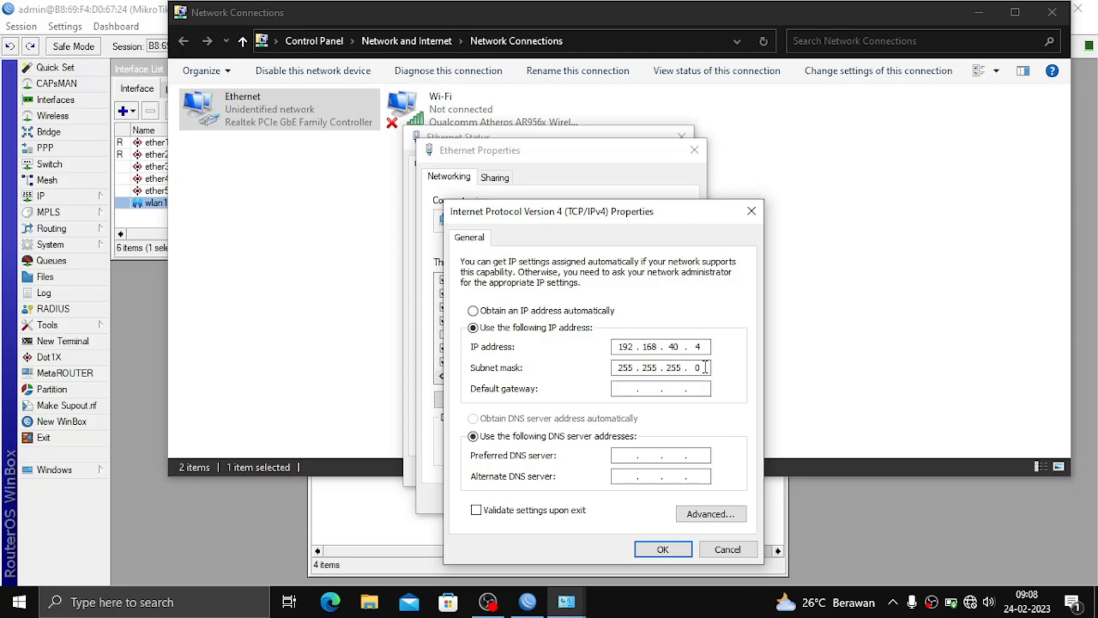
{"action": "type", "text": "192"}
{"action": "left_click", "coordinate": [627, 388]}
{"action": "type", "text": "192.168.40.1"}
{"action": "key", "text": "Tab"}
{"action": "key", "text": "Tab"}
{"action": "type", "text": "19216840 ."}
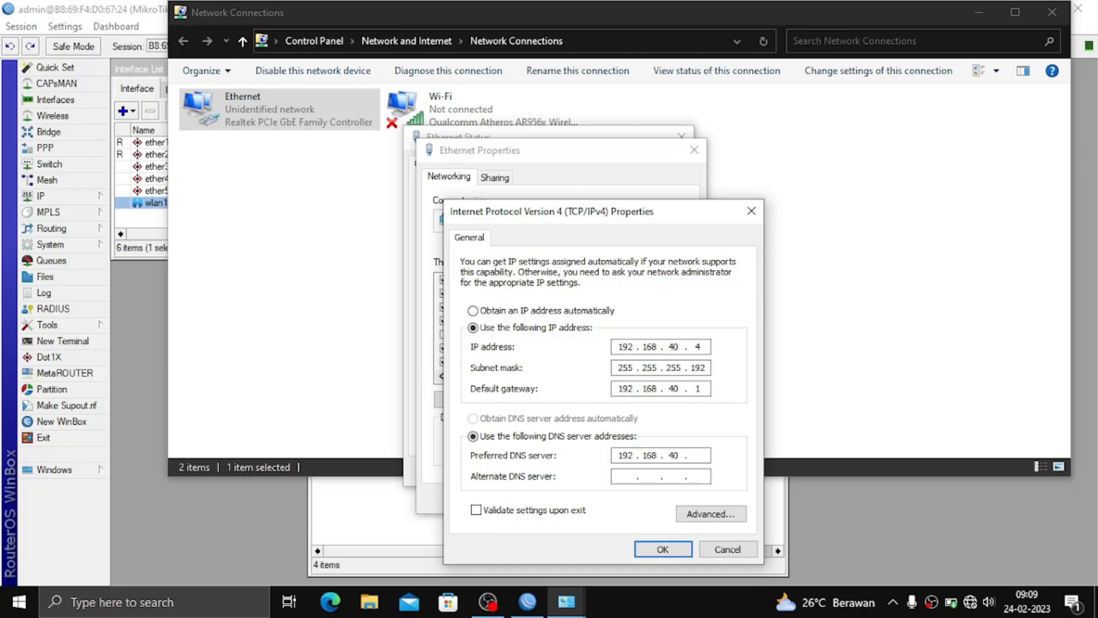
{"action": "type", "text": "8.8.8."}
{"action": "left_click", "coordinate": [663, 549]}
{"action": "left_click", "coordinate": [626, 501]}
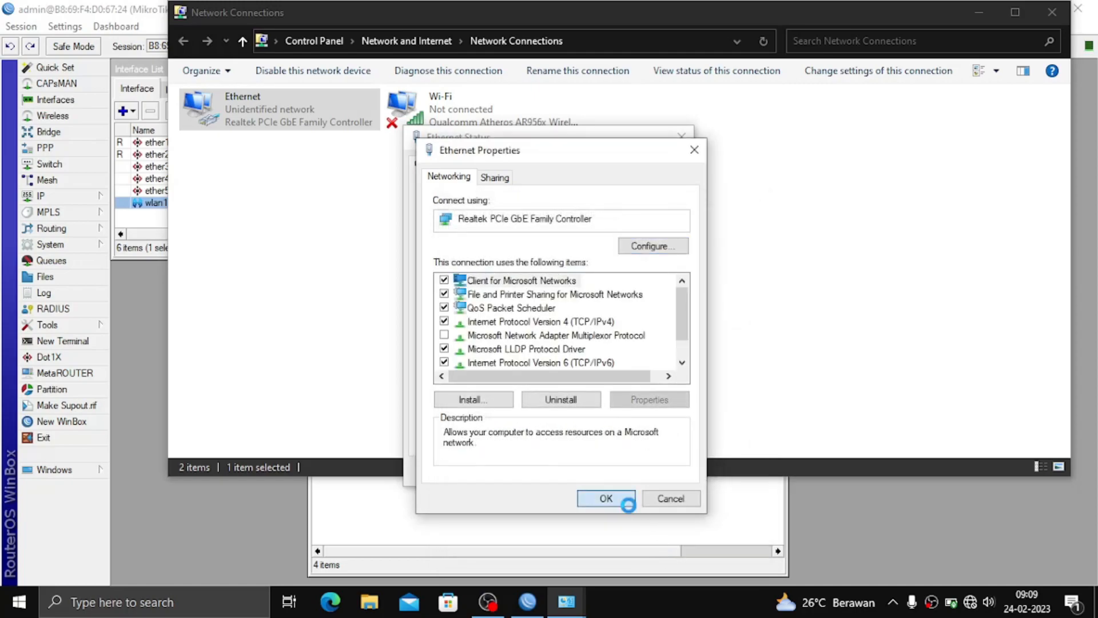
{"action": "left_click", "coordinate": [645, 474]}
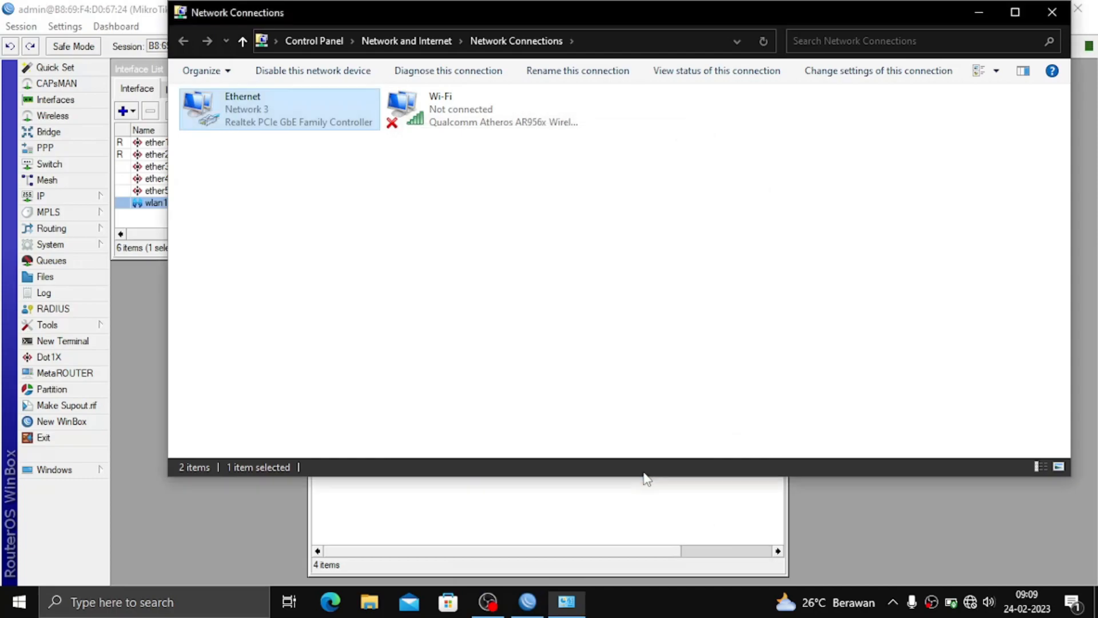
Launch Command Prompt through Windows Run with cmd.
{"action": "left_click", "coordinate": [509, 356]}
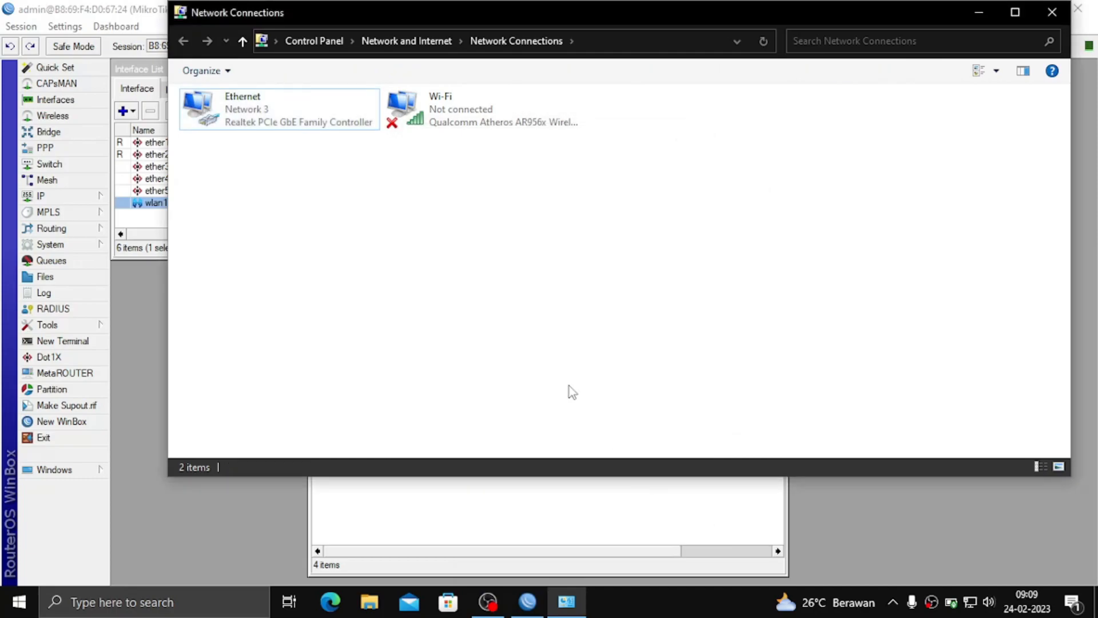
{"action": "key", "text": "super+r"}
{"action": "key", "text": "BackSpace"}
{"action": "type", "text": "CMD"}
{"action": "key", "text": "BackSpace"}
{"action": "key", "text": "BackSpace"}
{"action": "key", "text": "BackSpace"}
{"action": "type", "text": "cmd"}
{"action": "key", "text": "Return"}
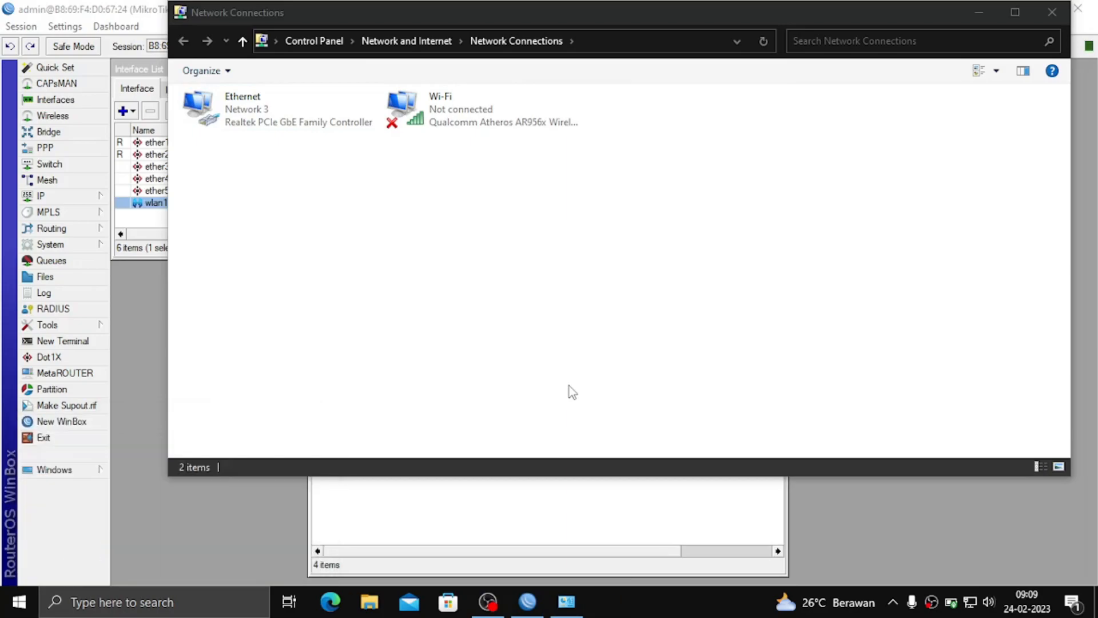
Ping gogle.com, then close Command Prompt and hide the Network Connections window.
{"action": "type", "text": "ping gogle.com"}
{"action": "key", "text": "Return"}
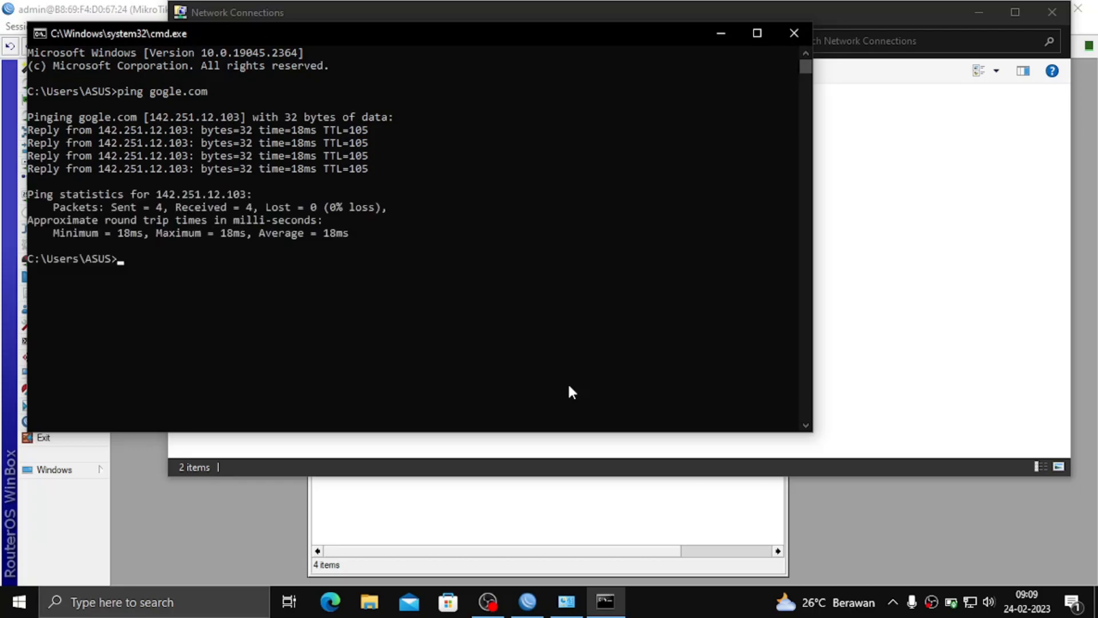
{"action": "left_click", "coordinate": [807, 34]}
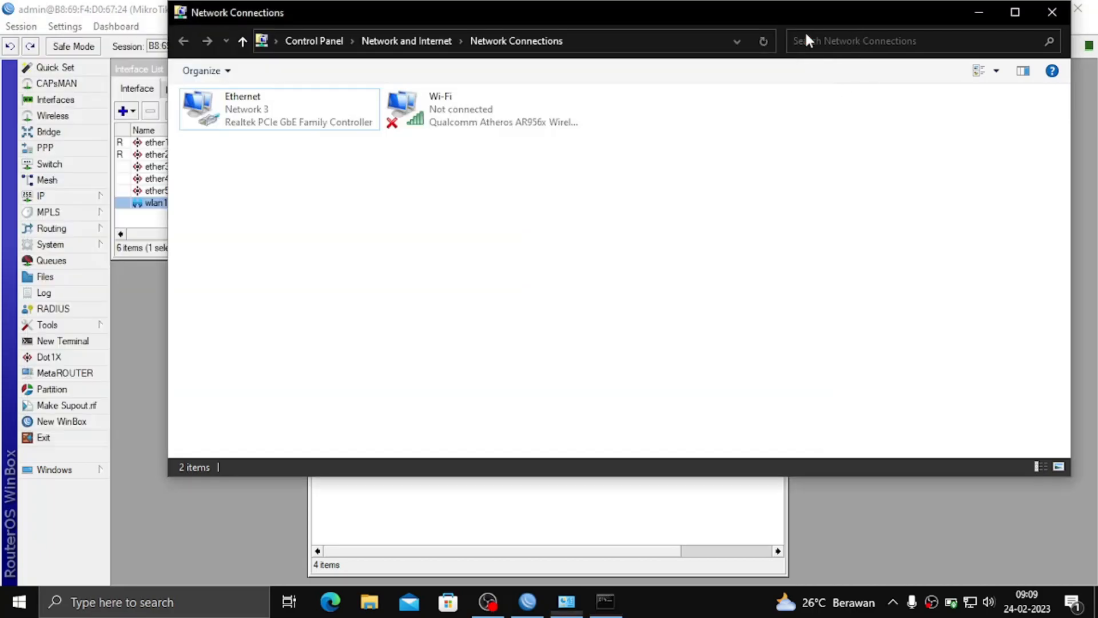
{"action": "left_click", "coordinate": [980, 11]}
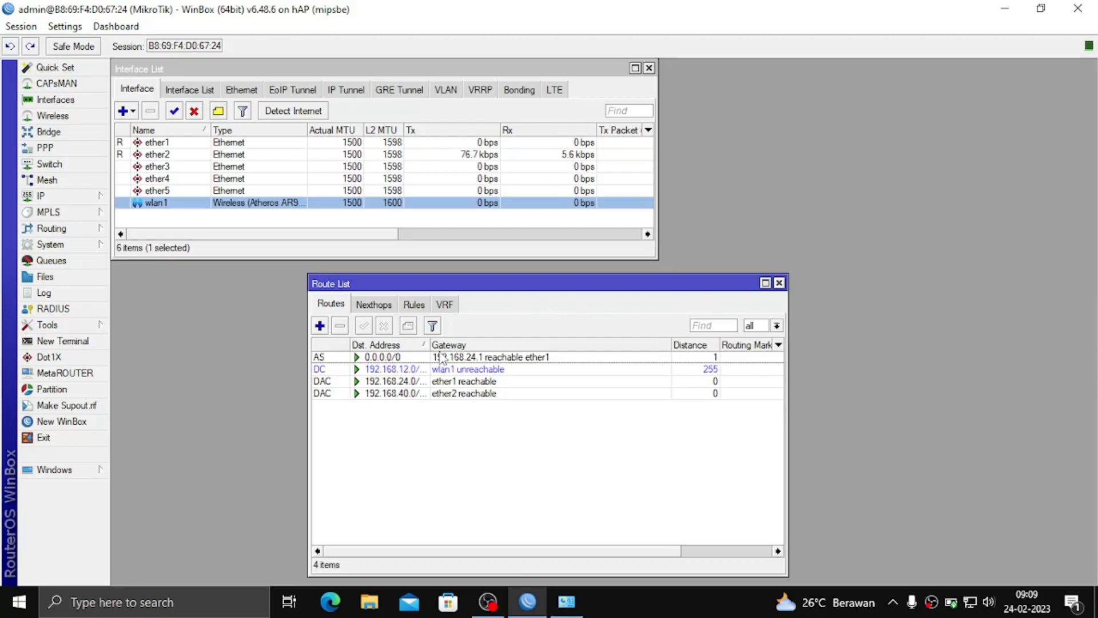
Add static route 192.168.23.0/27 via gateway 192.168.24.1, then close the Address List.
{"action": "left_click", "coordinate": [321, 326]}
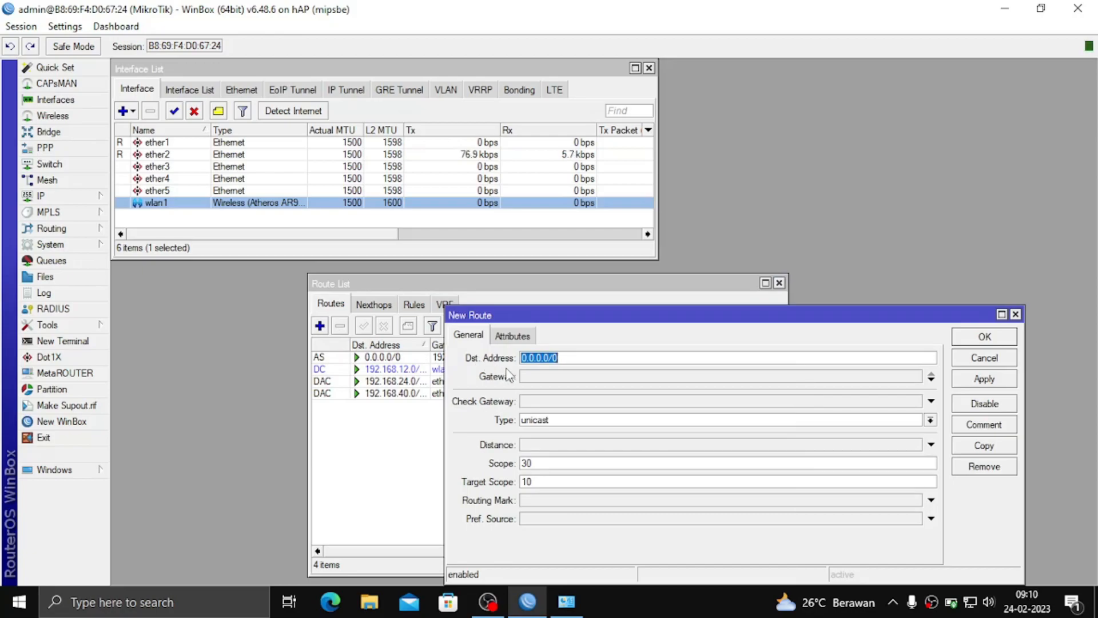
{"action": "left_click", "coordinate": [39, 195]}
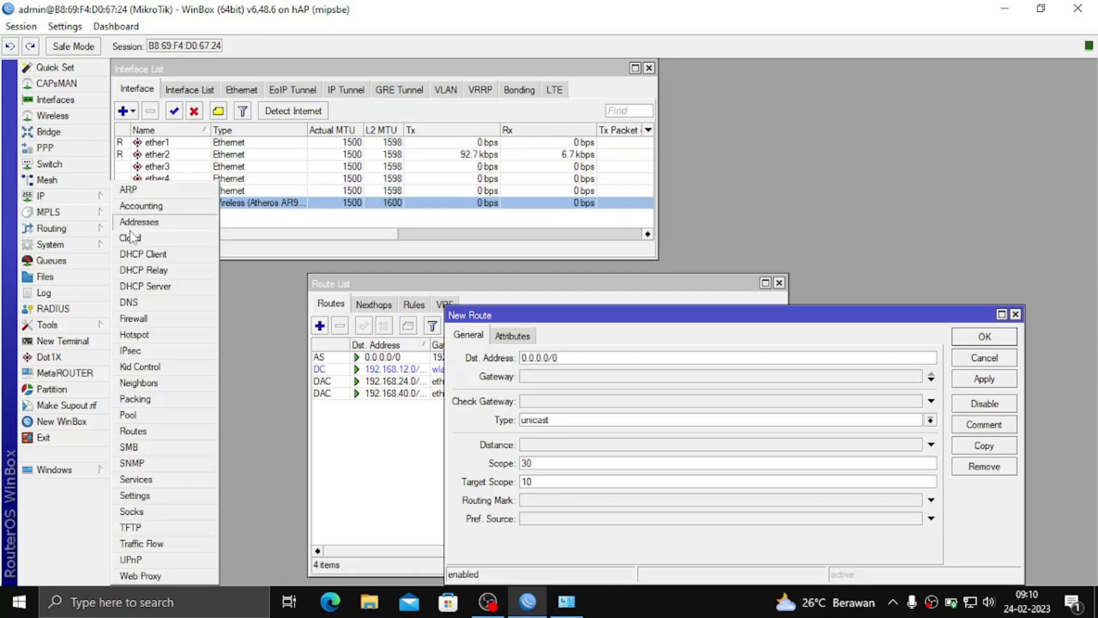
{"action": "left_click", "coordinate": [163, 227]}
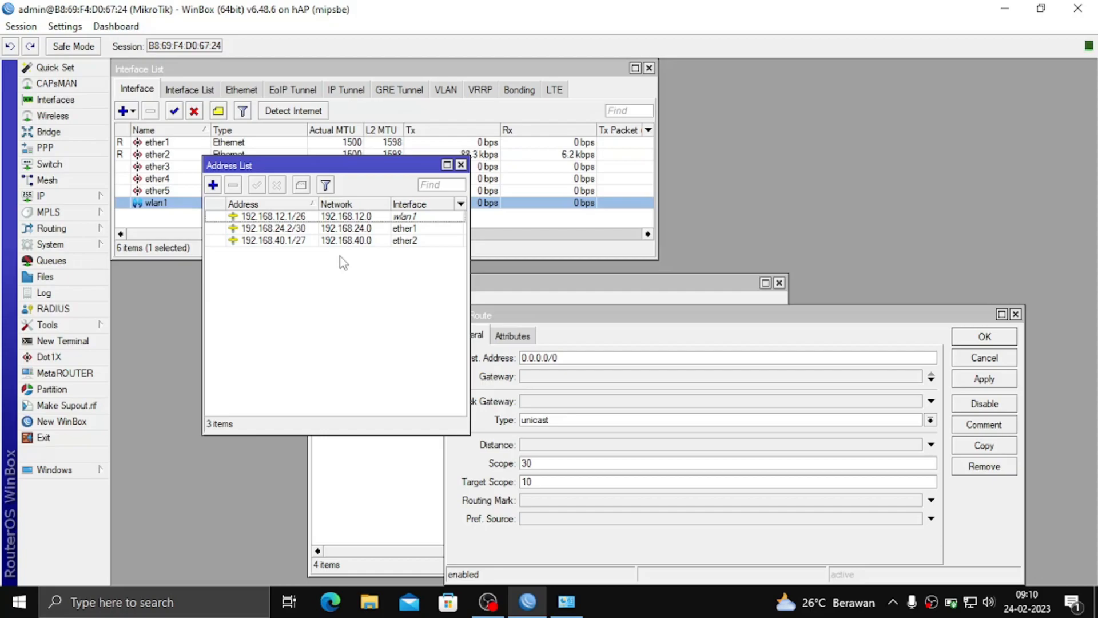
{"action": "left_click", "coordinate": [623, 361]}
{"action": "key", "text": "BackSpace"}
{"action": "key", "text": "BackSpace"}
{"action": "key", "text": "BackSpace"}
{"action": "key", "text": "BackSpace"}
{"action": "key", "text": "BackSpace"}
{"action": "key", "text": "BackSpace"}
{"action": "key", "text": "BackSpace"}
{"action": "key", "text": "BackSpace"}
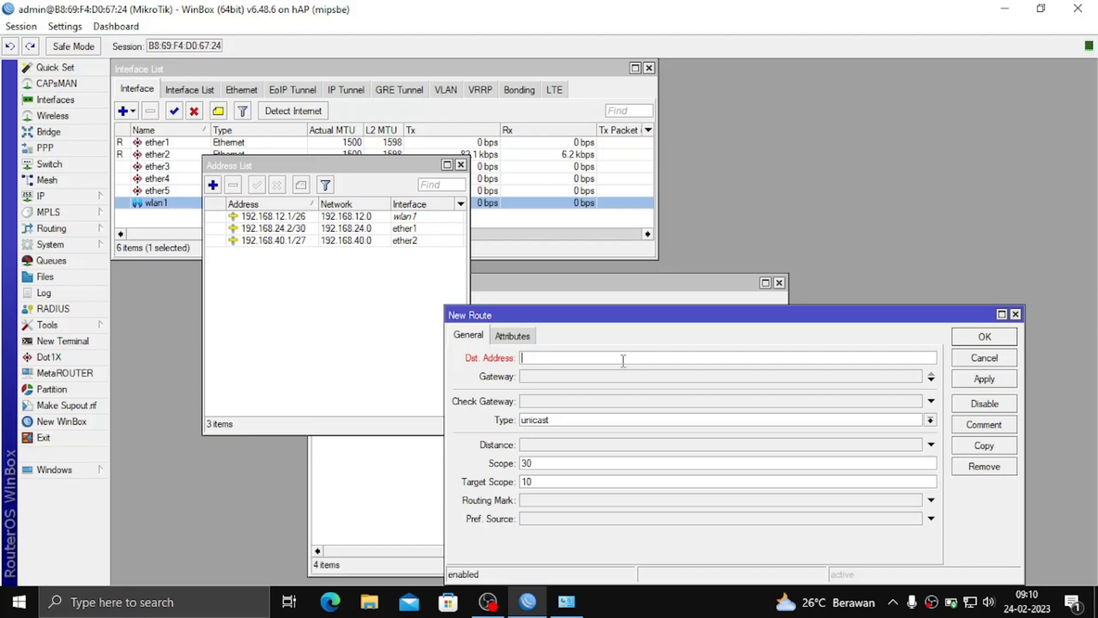
{"action": "type", "text": "192.168.23.0/27"}
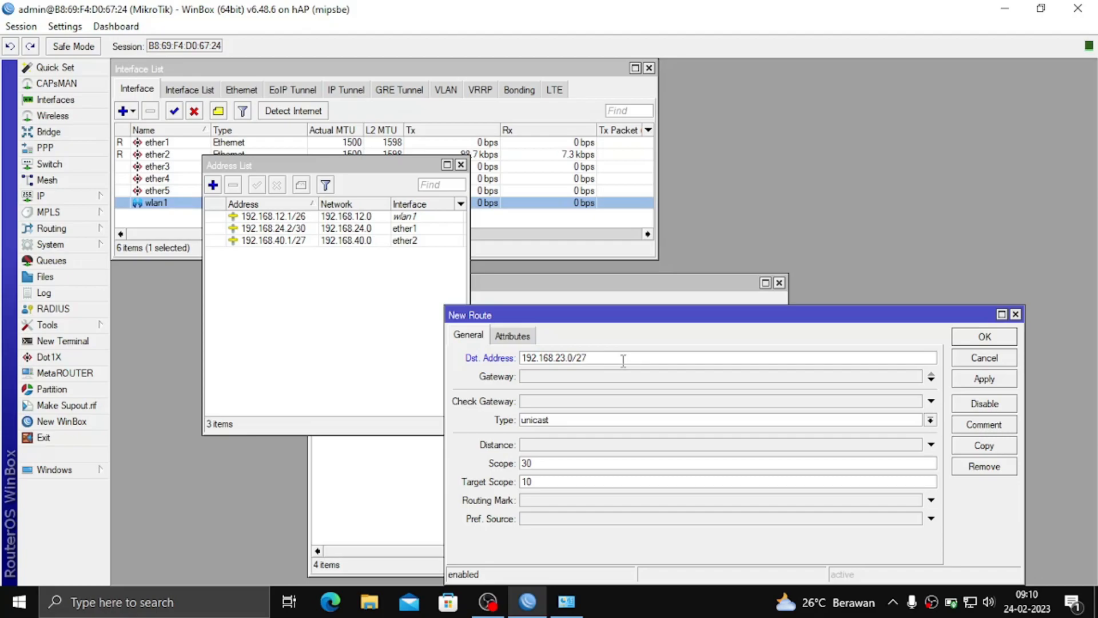
{"action": "left_click", "coordinate": [565, 376]}
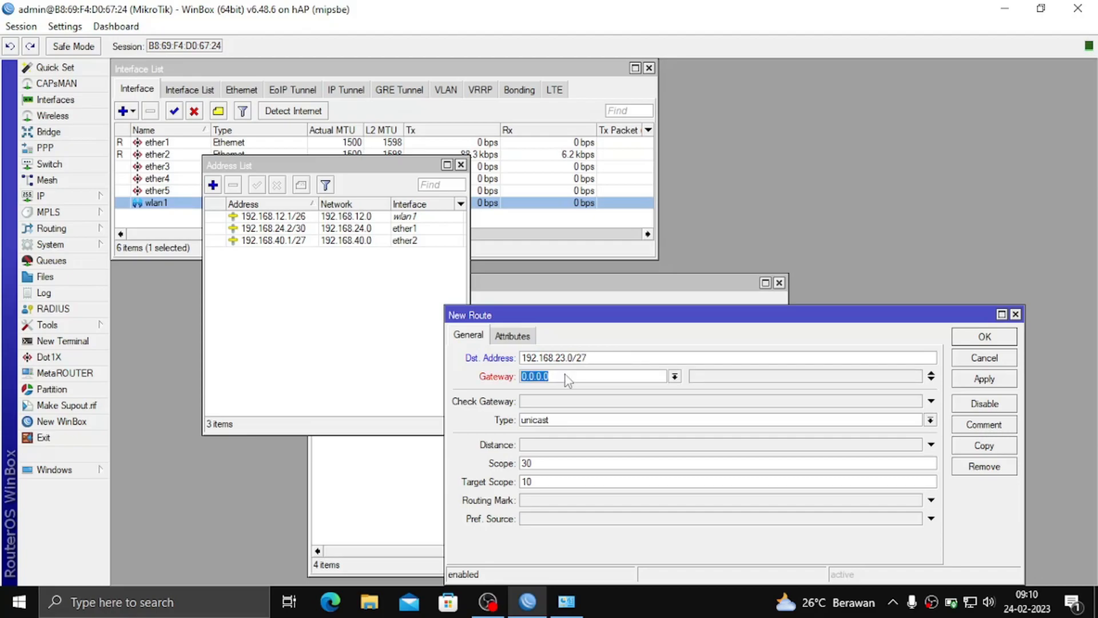
{"action": "type", "text": "192.168.24.1"}
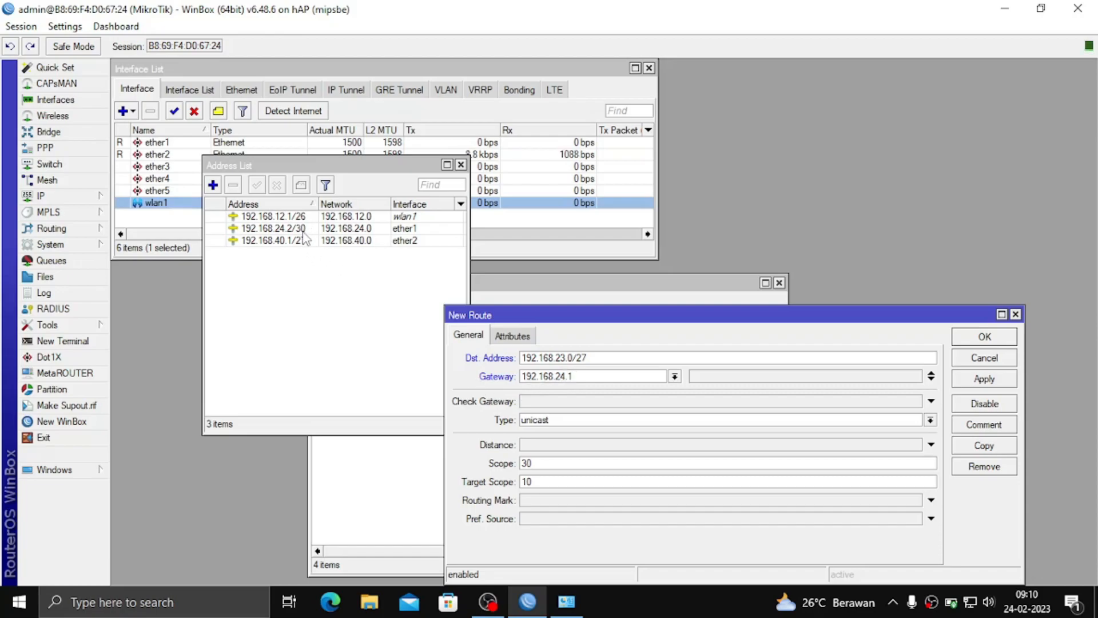
{"action": "mouse_move", "coordinate": [304, 237]}
{"action": "left_click", "coordinate": [991, 380]}
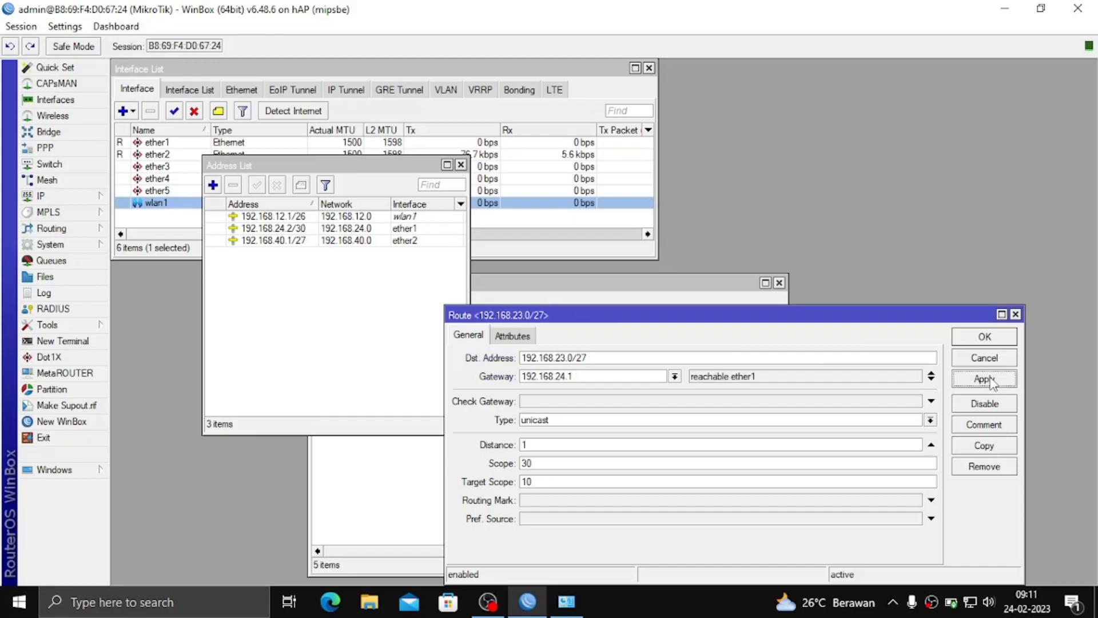
{"action": "left_click", "coordinate": [993, 341]}
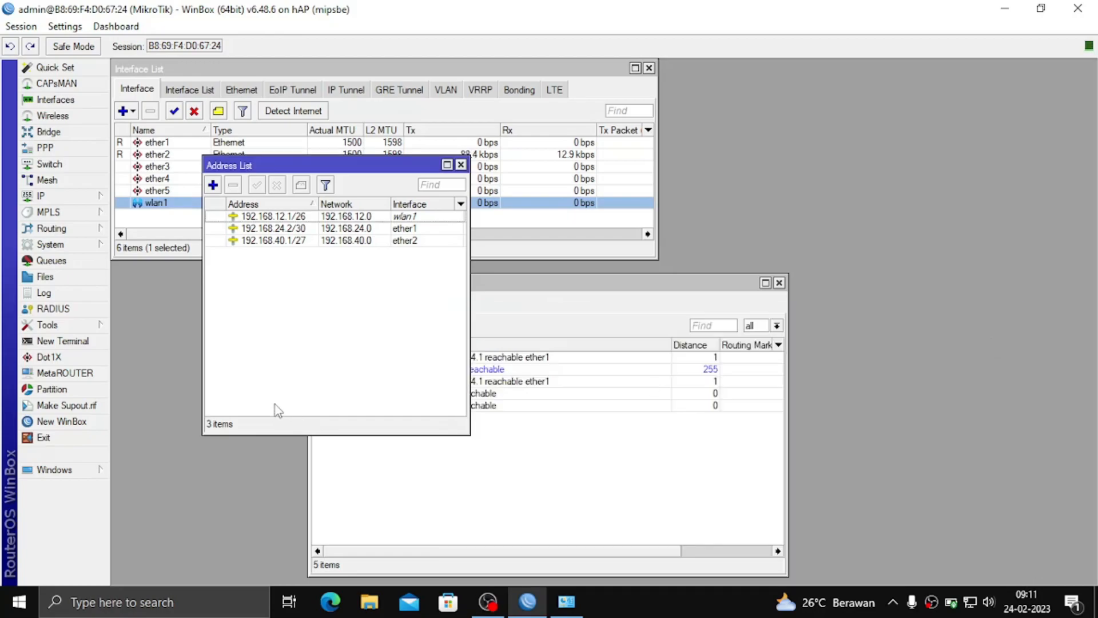
{"action": "key", "text": "Escape"}
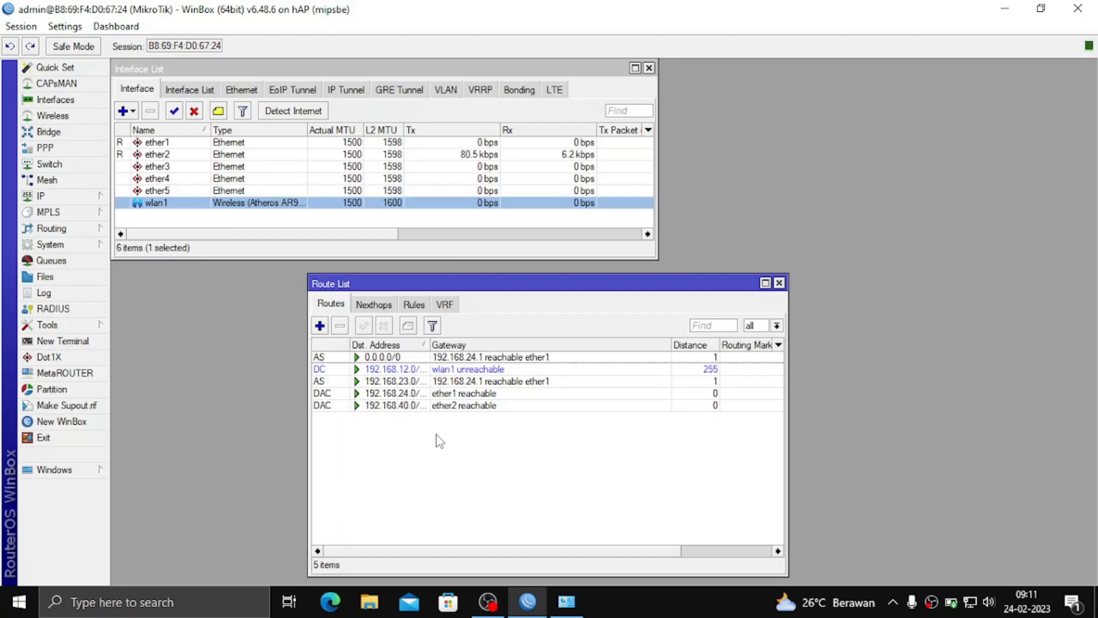
Launch a new Command Prompt by running cmd from the Run box.
{"action": "key", "text": "super+r"}
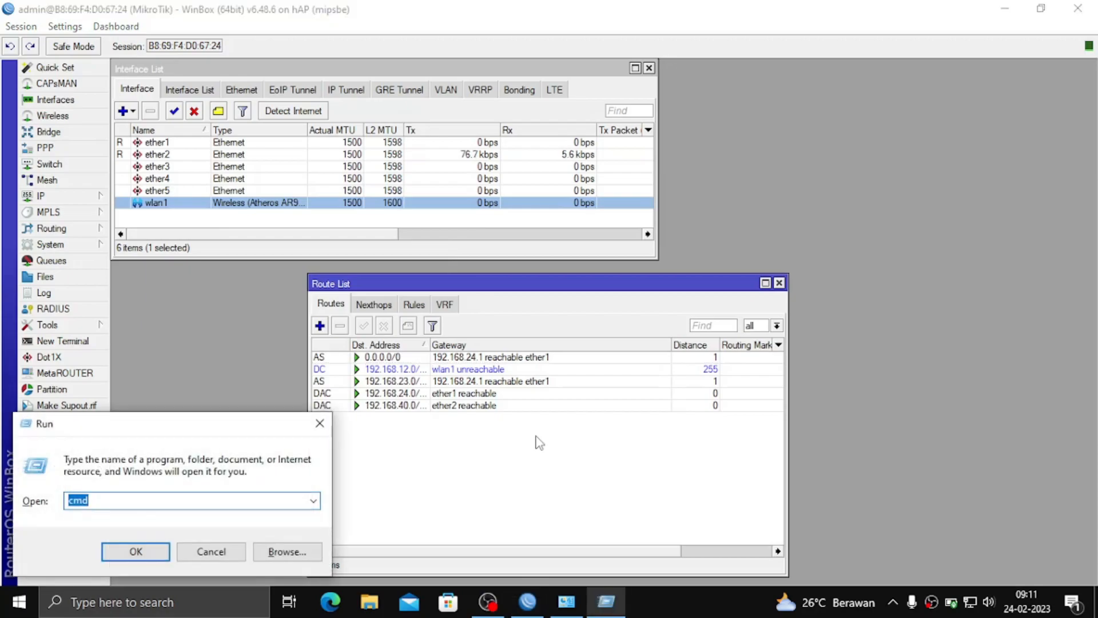
{"action": "key", "text": "BackSpace"}
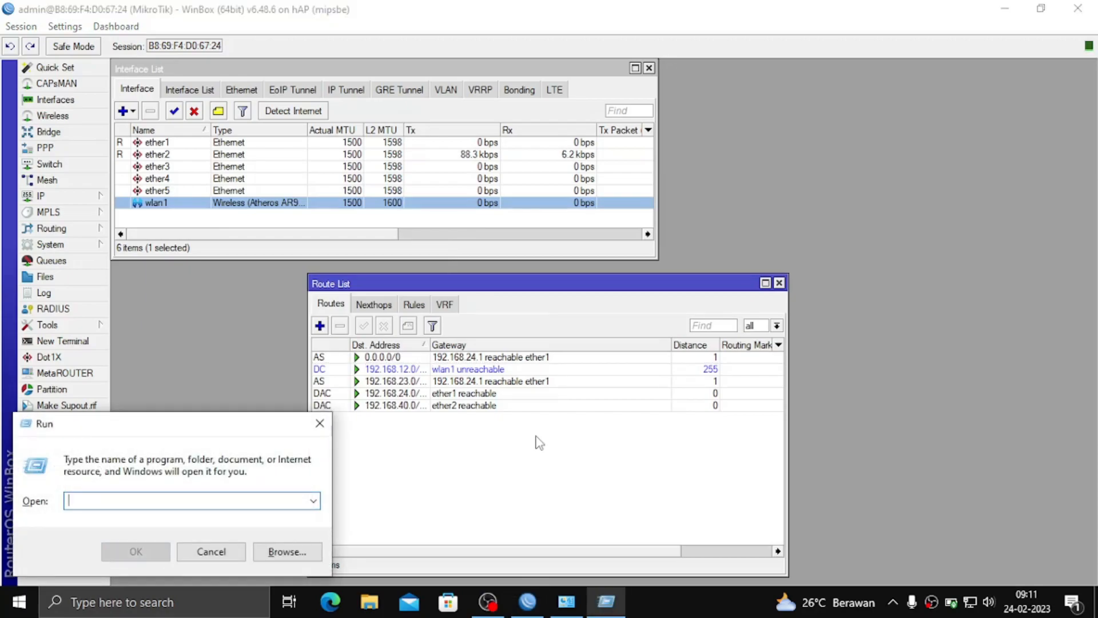
{"action": "type", "text": "cmd"}
{"action": "key", "text": "Return"}
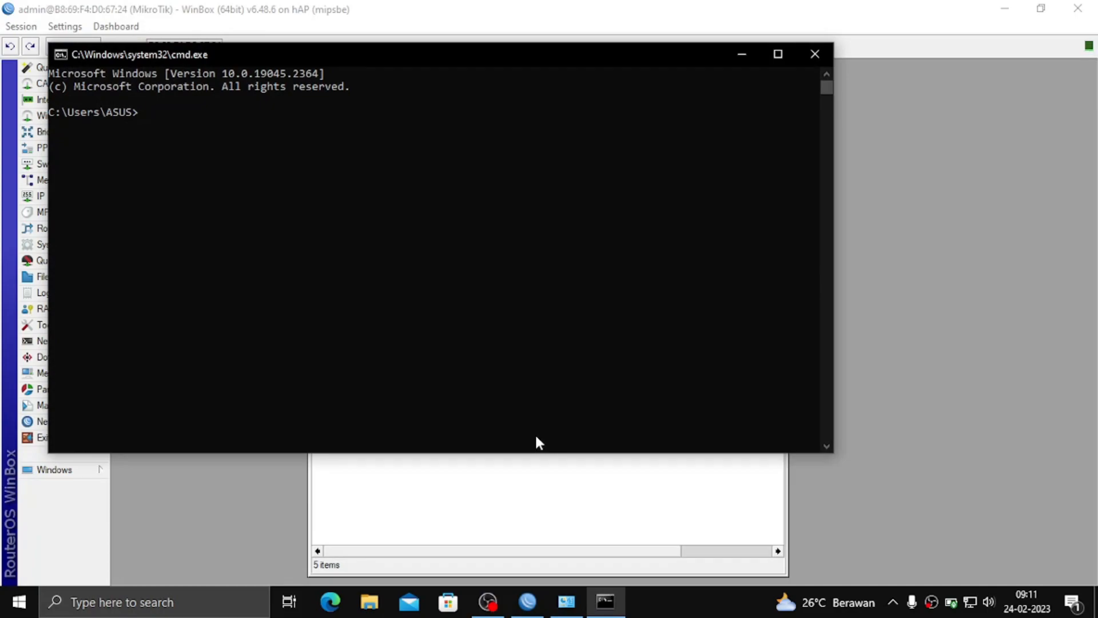
Run ping 192.168.23.4 -t to ping 192.168.23.4 continuously.
{"action": "type", "text": "ping 192.168.23.4 -t"}
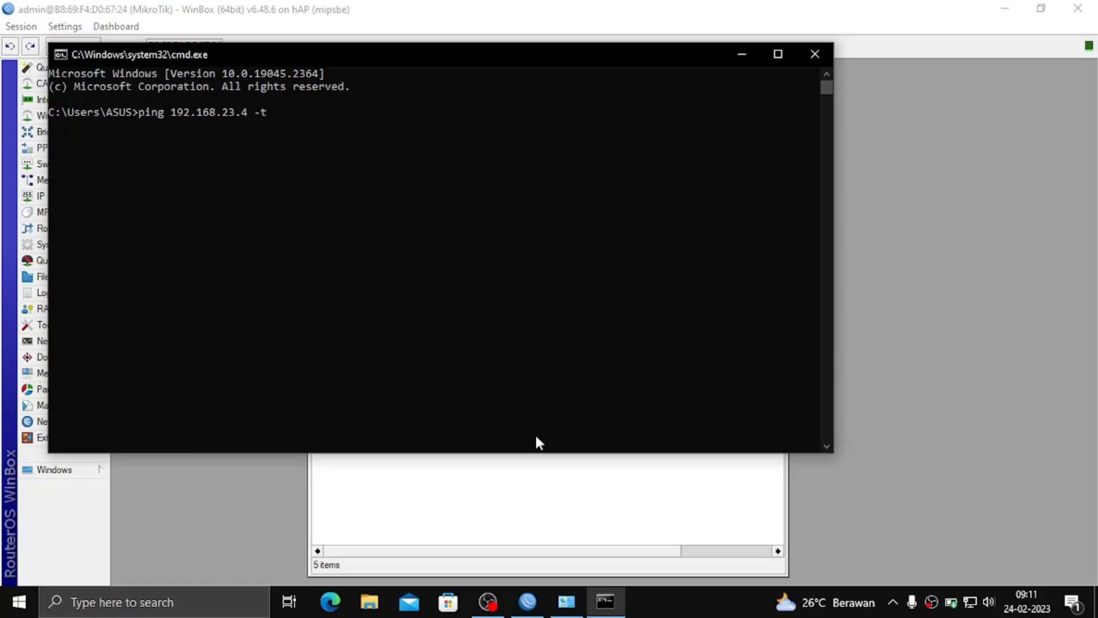
{"action": "key", "text": "Return"}
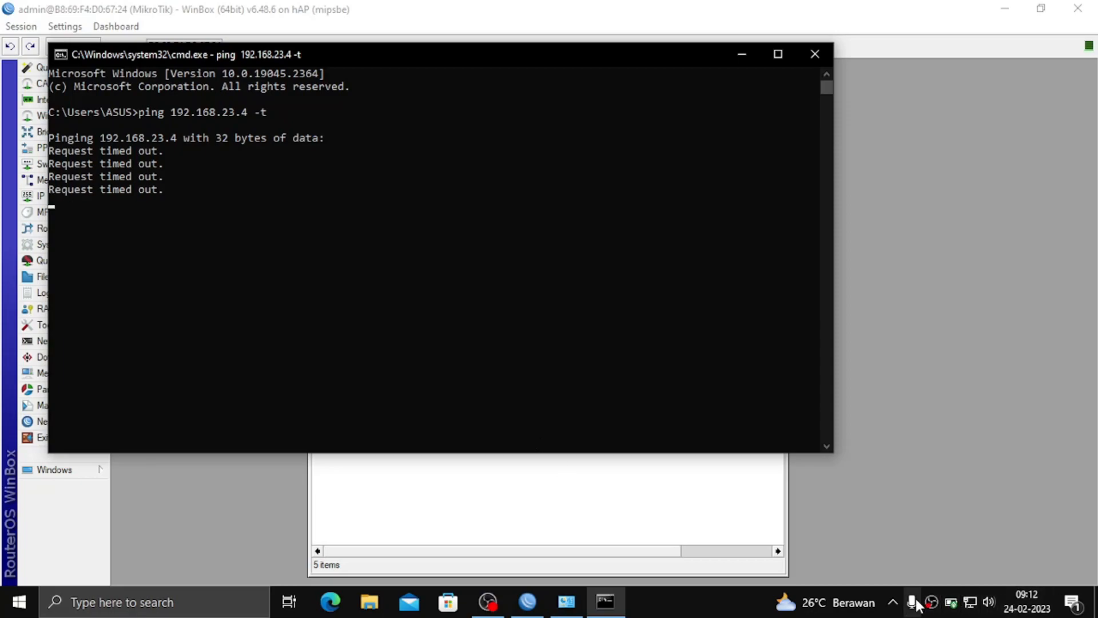
Open Windows Security's Firewall & network protection and turn off the domain network firewall.
{"action": "left_click", "coordinate": [894, 602]}
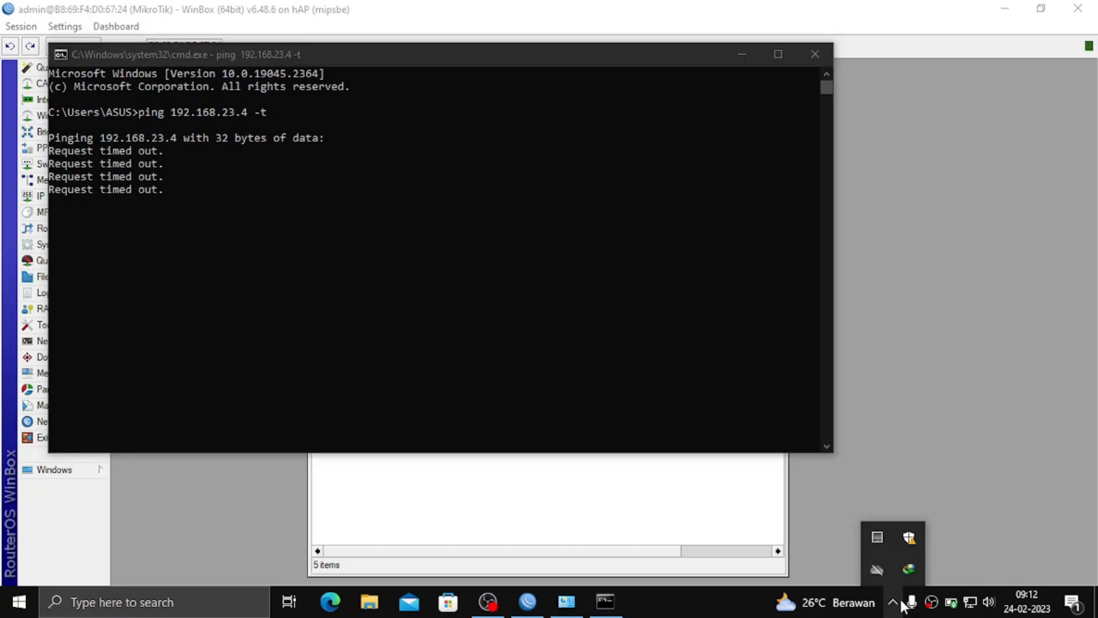
{"action": "left_click", "coordinate": [903, 546]}
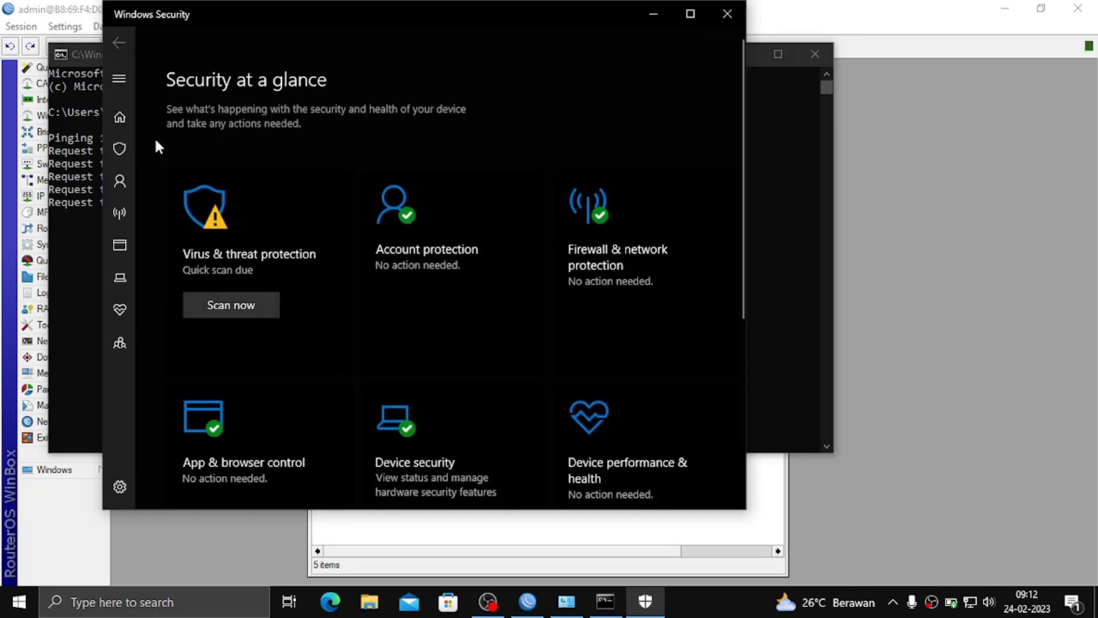
{"action": "left_click", "coordinate": [115, 181]}
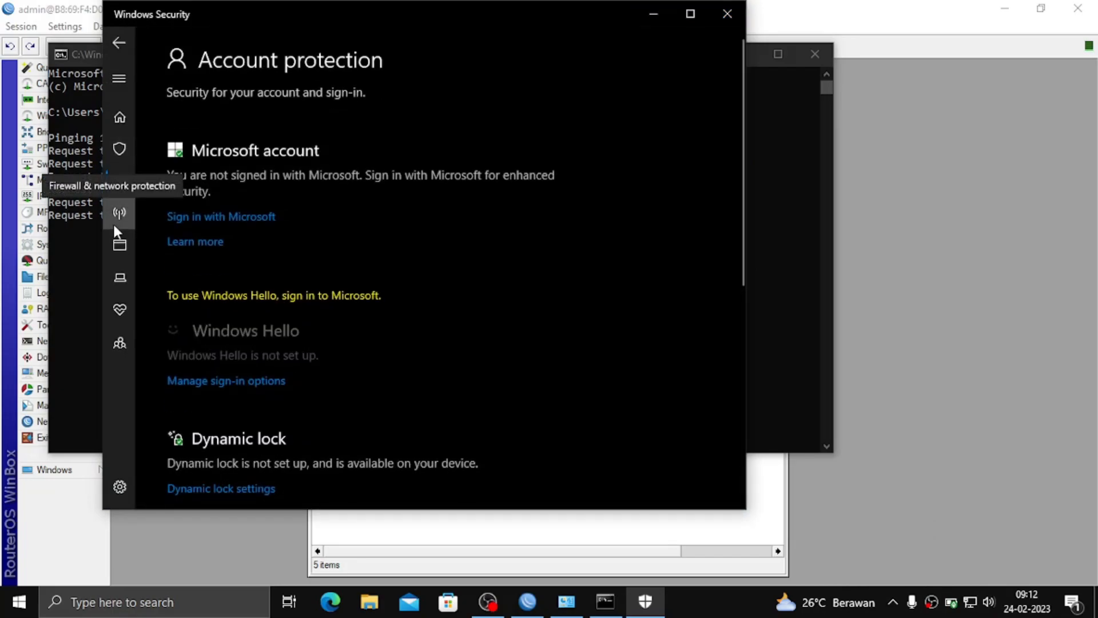
{"action": "left_click", "coordinate": [114, 224]}
{"action": "left_click", "coordinate": [263, 151]}
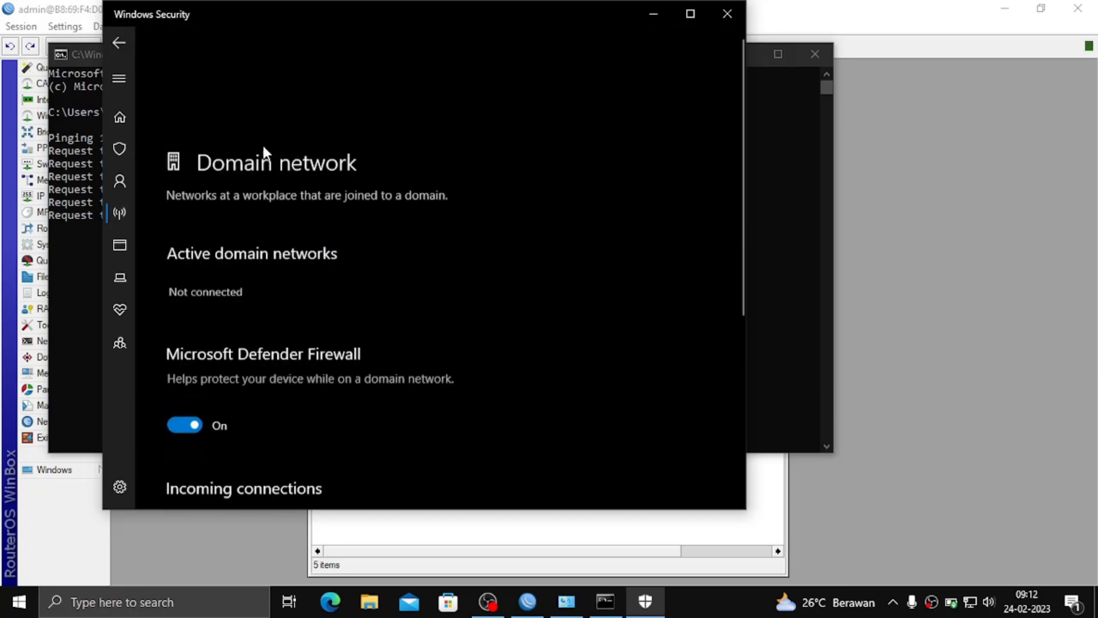
{"action": "left_click", "coordinate": [196, 322]}
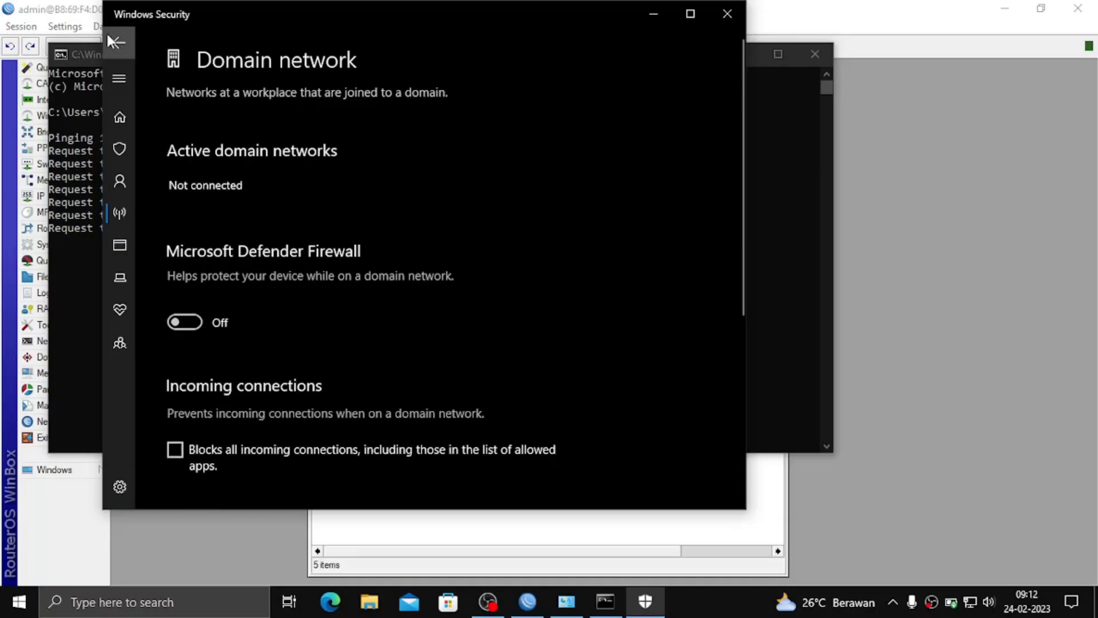
Switch off the private network firewall as well.
{"action": "left_click", "coordinate": [116, 40]}
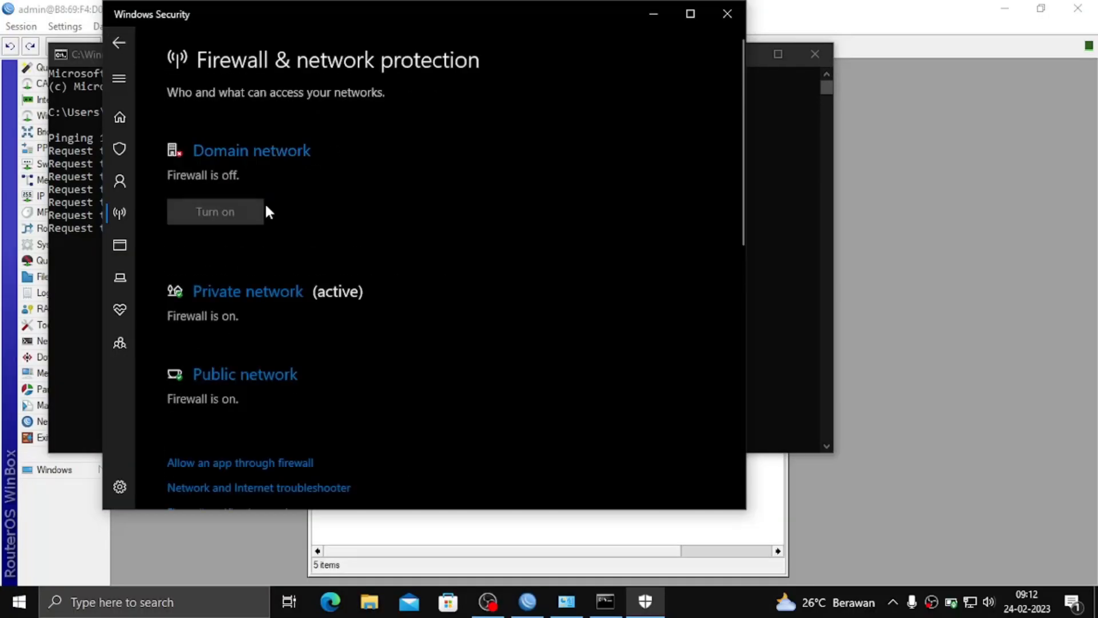
{"action": "left_click", "coordinate": [258, 298]}
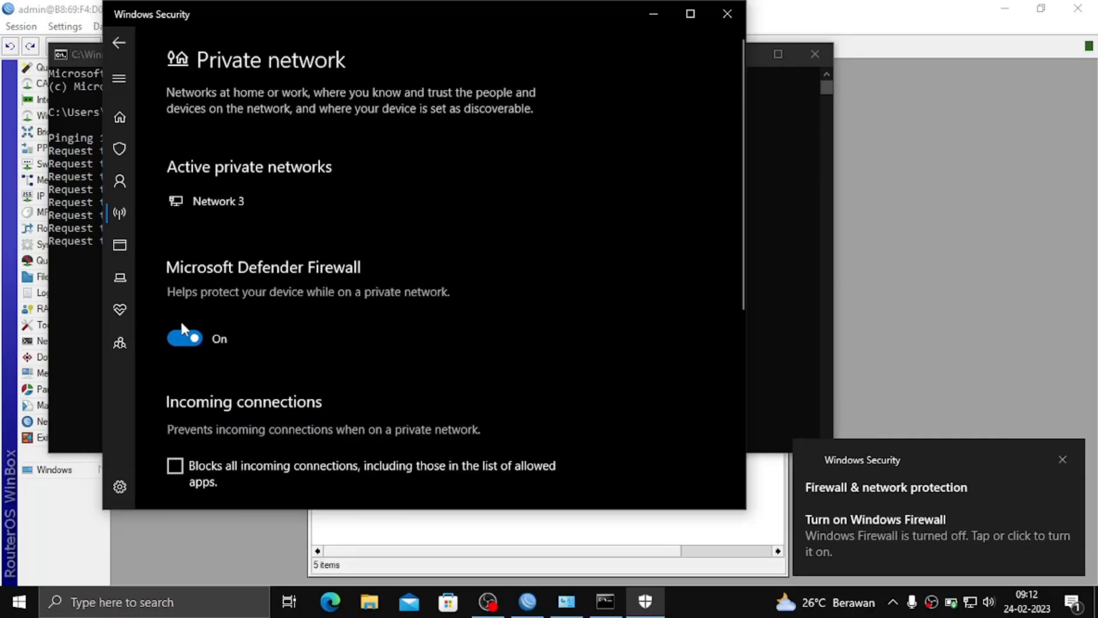
{"action": "left_click", "coordinate": [180, 338]}
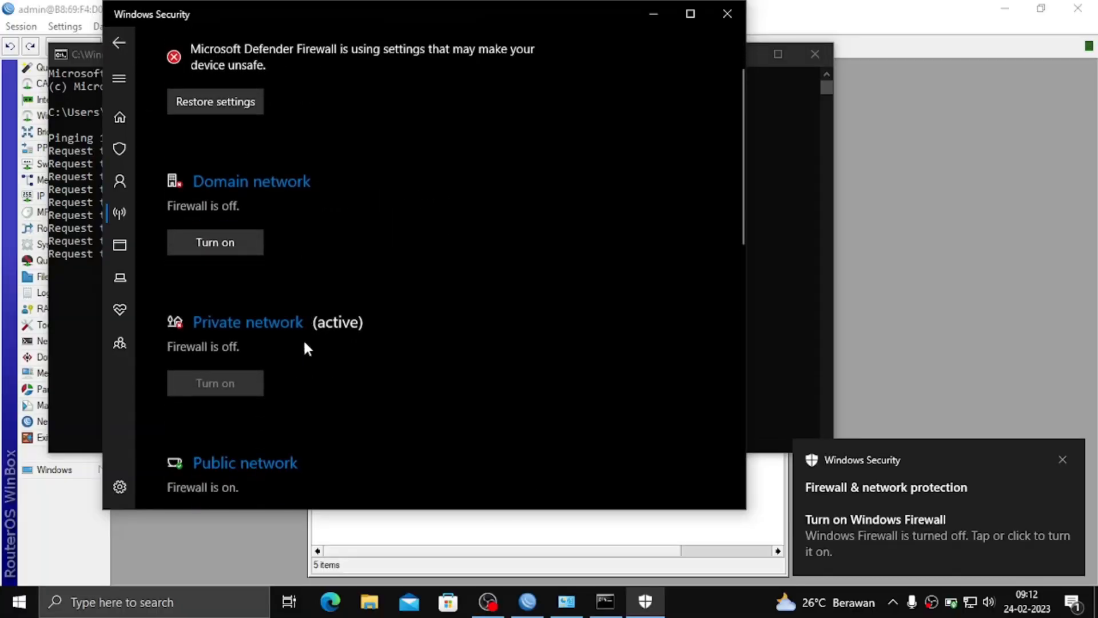
{"action": "scroll", "coordinate": [281, 303], "scroll_direction": "down", "scroll_amount": 3}
{"action": "left_click", "coordinate": [239, 303]}
Switch the public network's Microsoft Defender Firewall toggle to Off.
{"action": "left_click", "coordinate": [171, 338]}
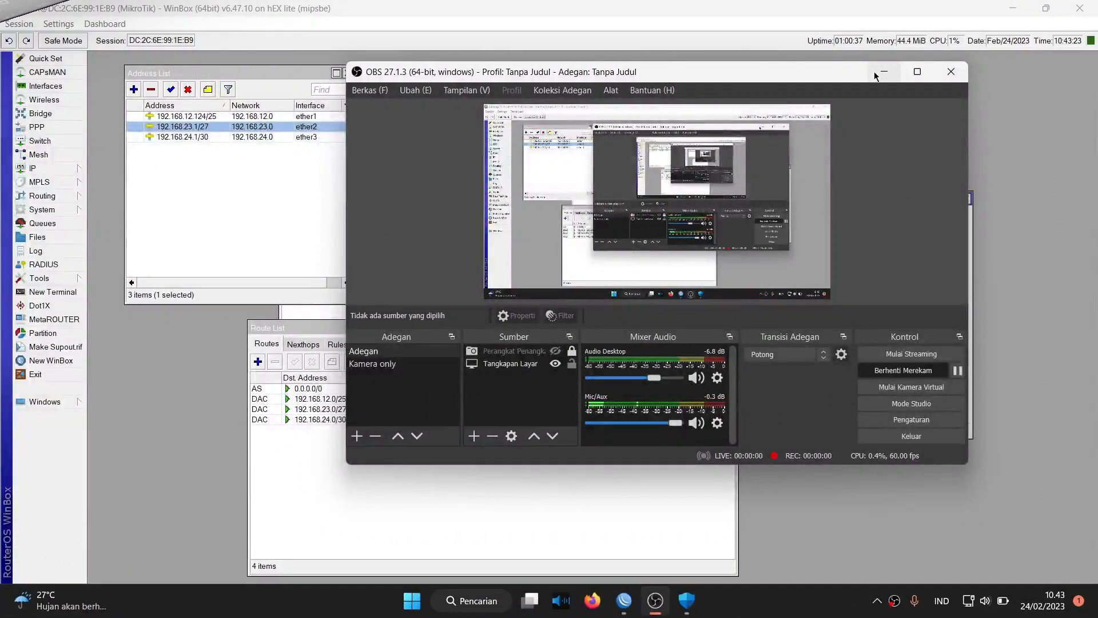
Discard the unused route form and start a new route to destination 192.168.40.0/27.
{"action": "left_click", "coordinate": [875, 76]}
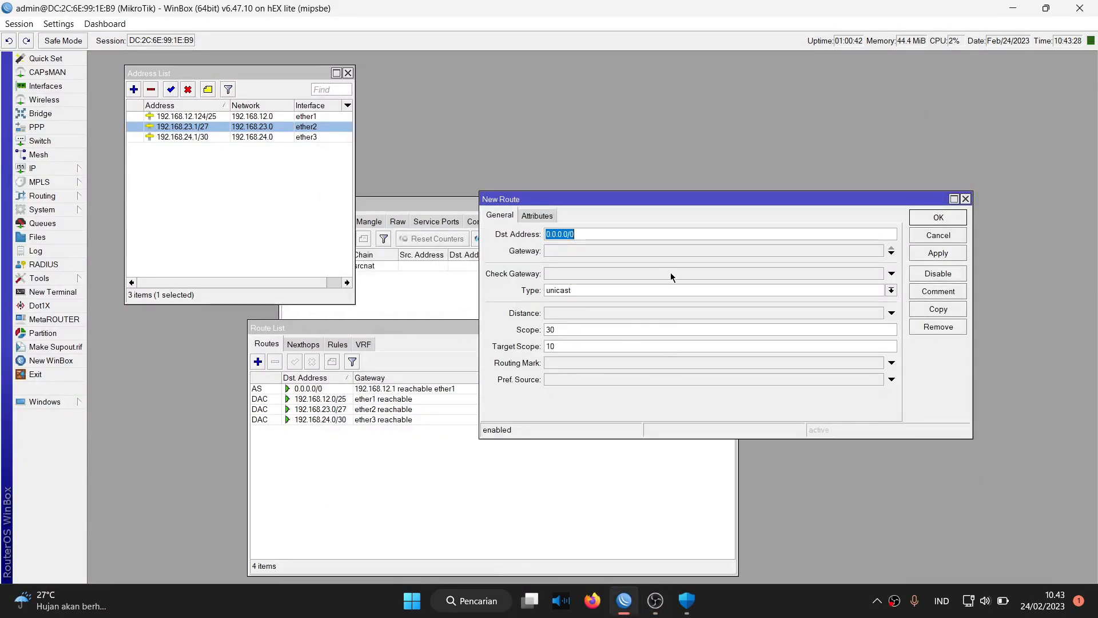
{"action": "left_click", "coordinate": [937, 235]}
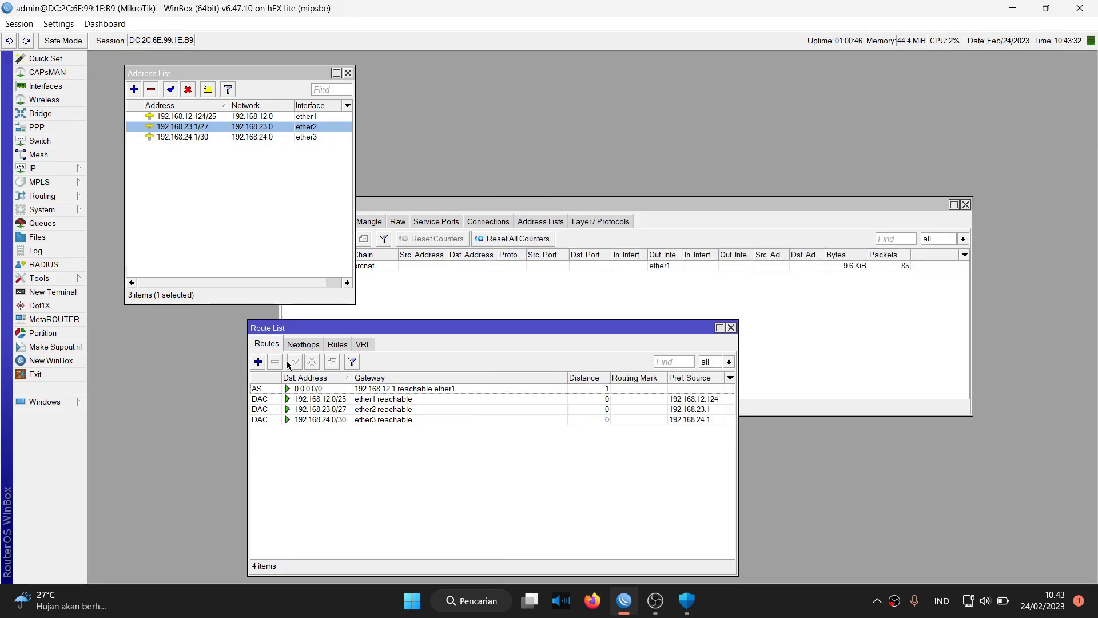
{"action": "left_click", "coordinate": [258, 361]}
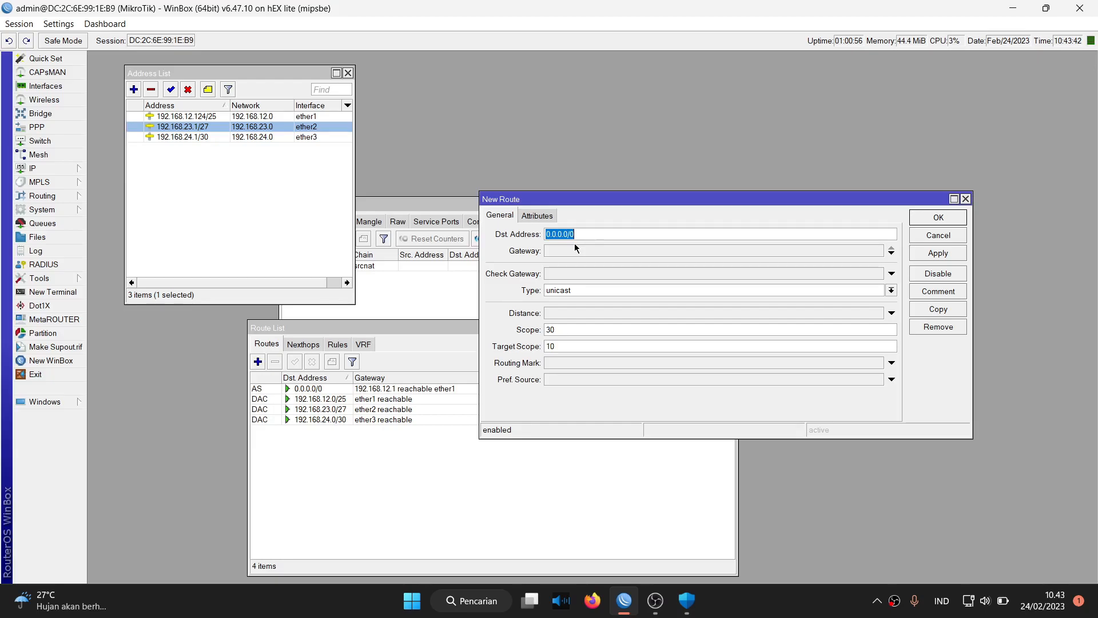
{"action": "key", "text": "BackSpace"}
{"action": "type", "text": "192.1"}
{"action": "type", "text": "68.40.0/"}
{"action": "left_click", "coordinate": [575, 249]}
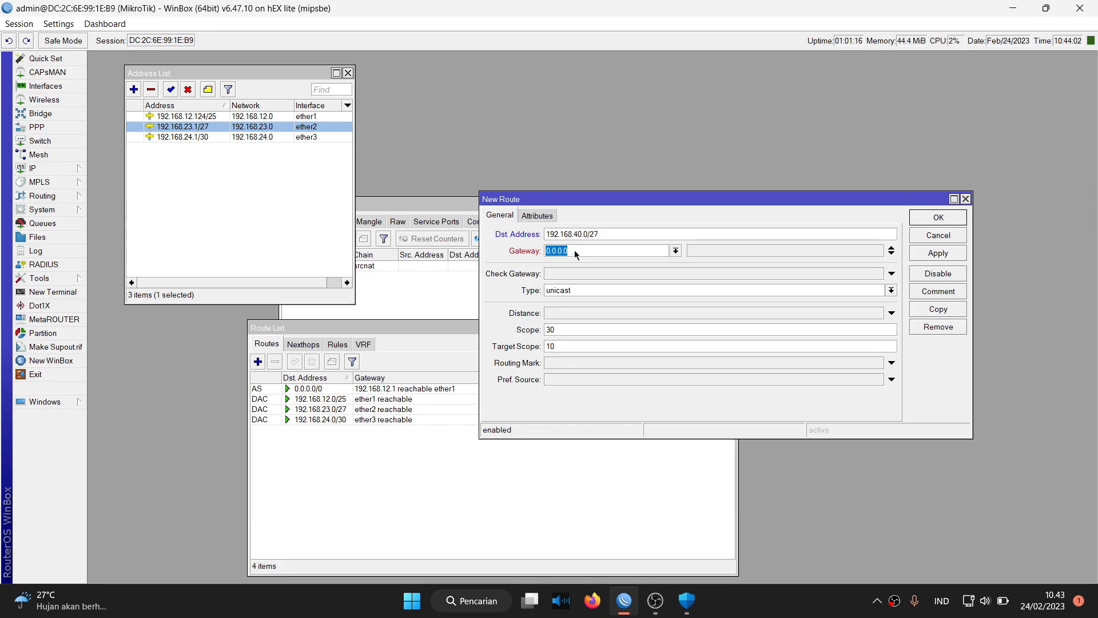
Set the route's gateway to 192.168.24.2 after checking ether3's 192.168.24.1/30 address, then apply and close.
{"action": "left_click", "coordinate": [255, 136]}
{"action": "left_click", "coordinate": [255, 137]}
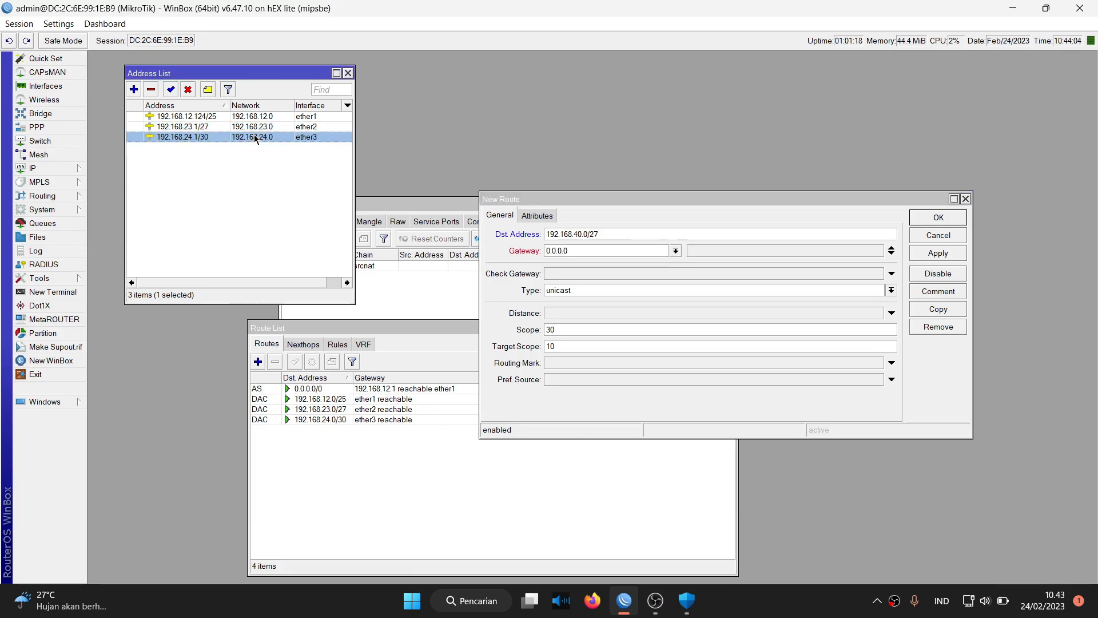
{"action": "left_click", "coordinate": [573, 254]}
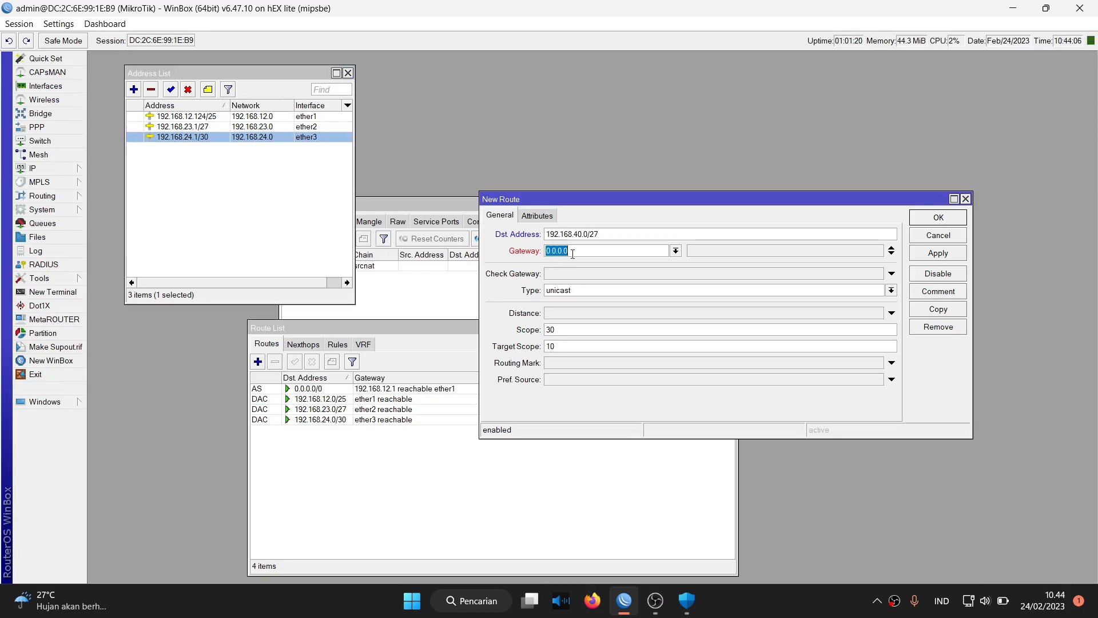
{"action": "key", "text": "BackSpace"}
{"action": "type", "text": "192."}
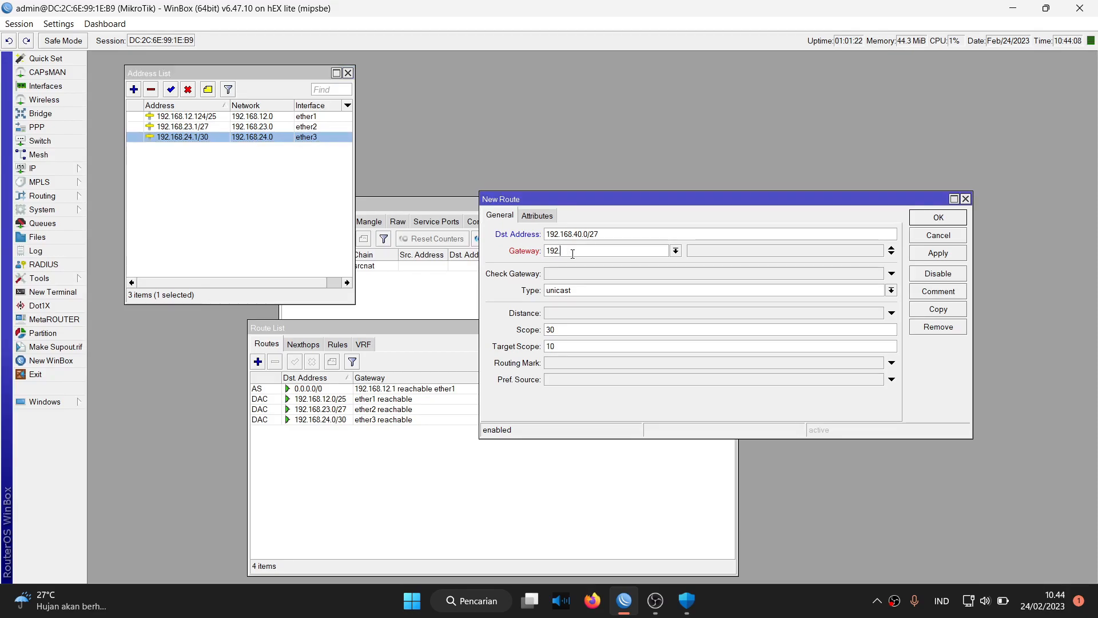
{"action": "type", "text": "168.24.2/30"}
{"action": "key", "text": "BackSpace"}
{"action": "key", "text": "BackSpace"}
{"action": "key", "text": "BackSpace"}
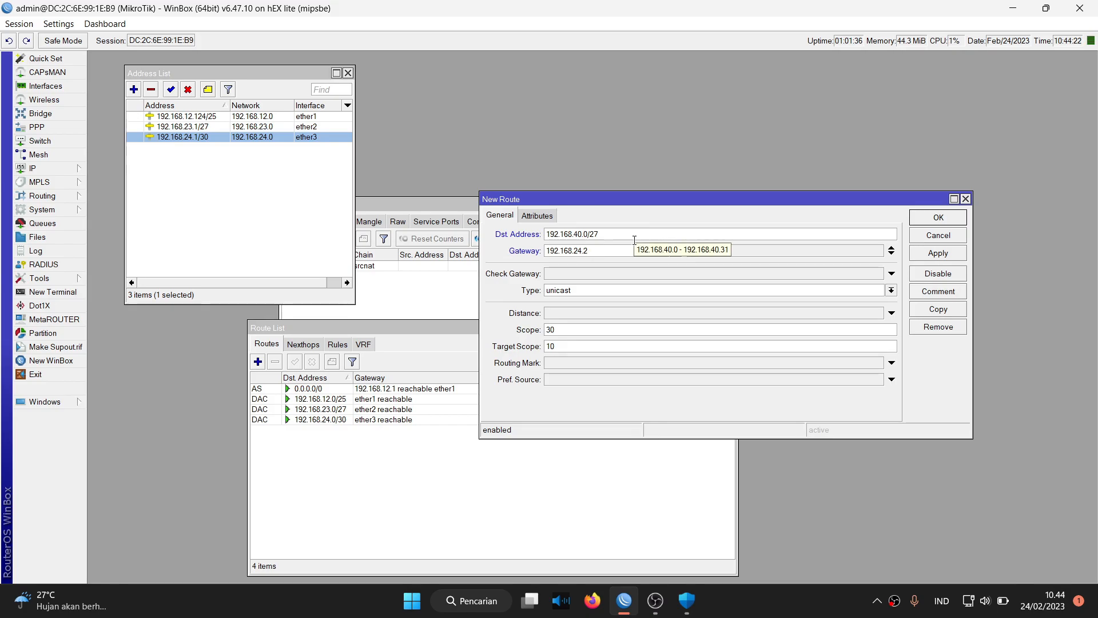
{"action": "left_click", "coordinate": [944, 258]}
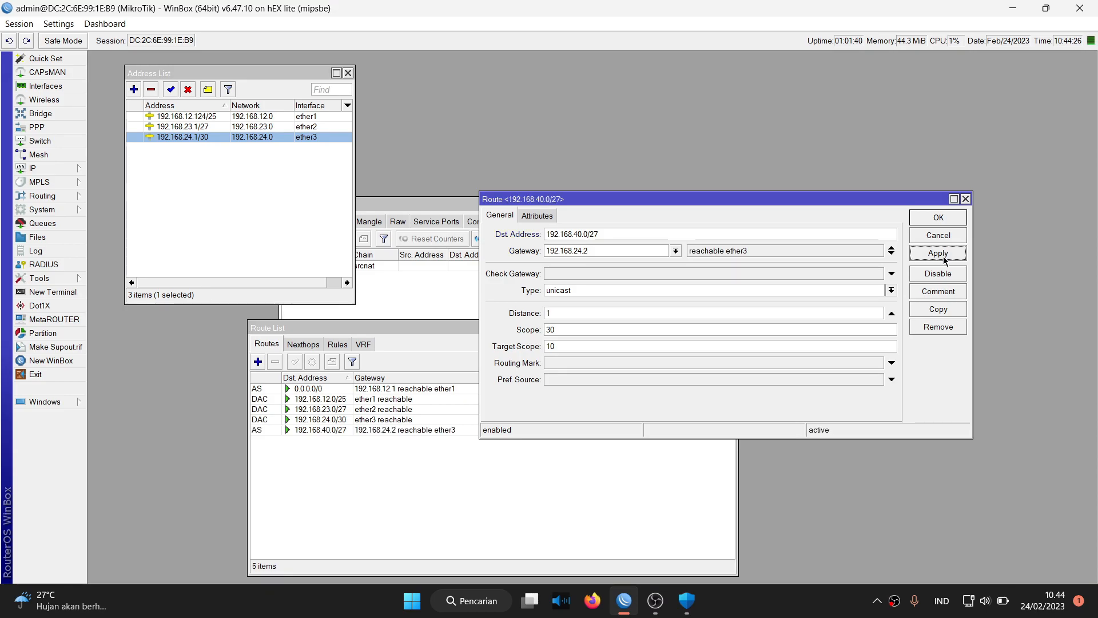
{"action": "left_click", "coordinate": [930, 219]}
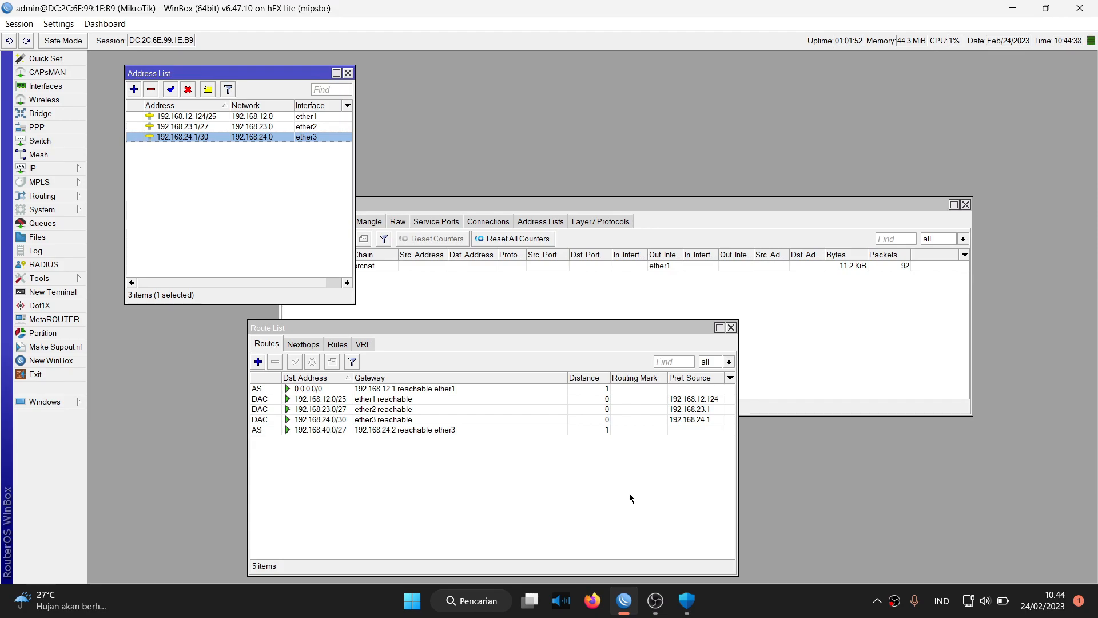
In a new command prompt, run ping 192.168.40.4 -t after checking ether2's 192.168.23.1/27 address.
{"action": "key", "text": "super+r"}
{"action": "key", "text": "Return"}
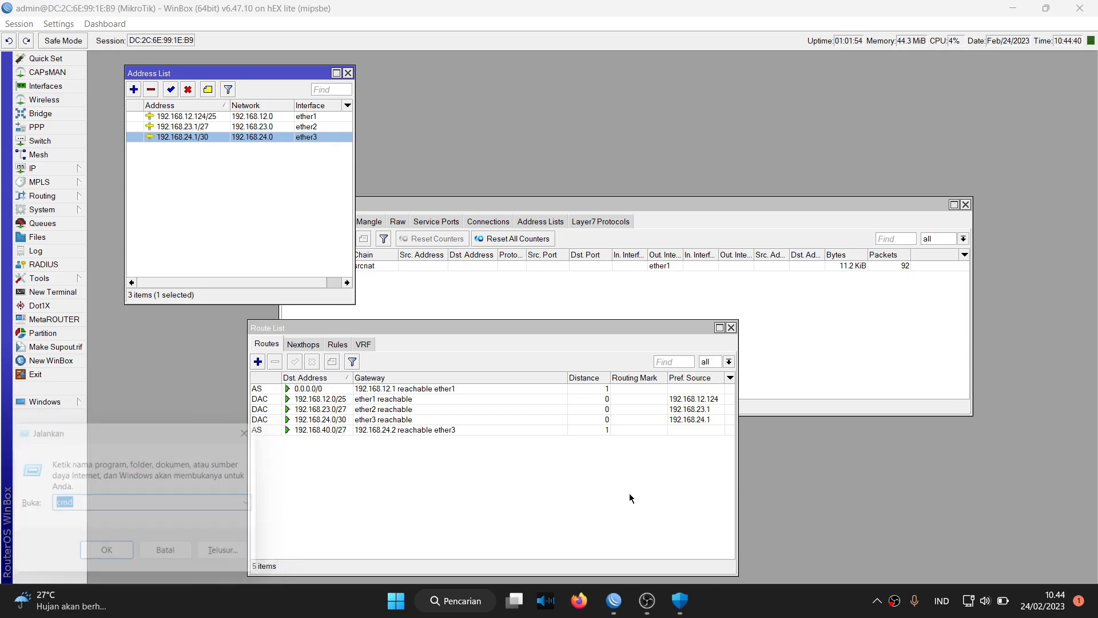
{"action": "type", "text": "ping 1"}
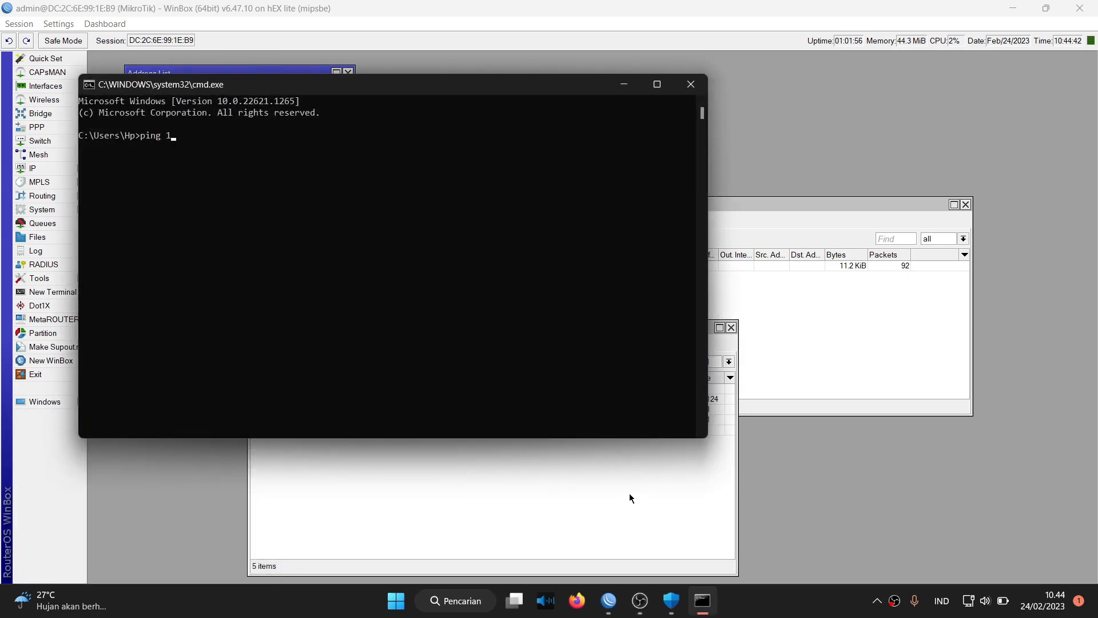
{"action": "type", "text": "92.168"}
{"action": "type", "text": ".40.4 -t"}
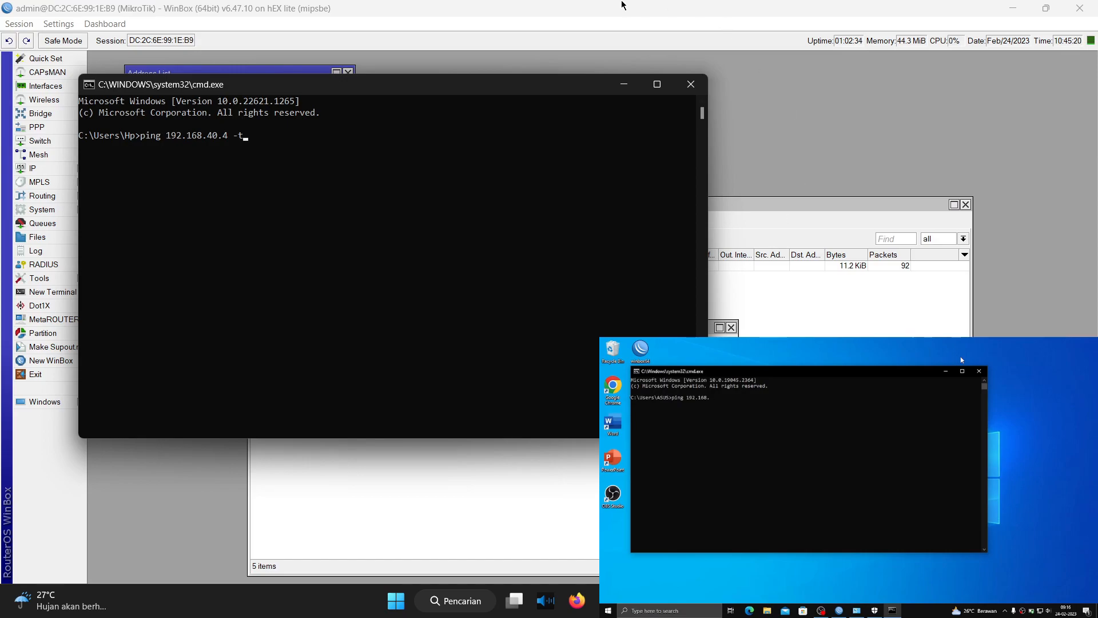
{"action": "key", "text": "alt+Tab"}
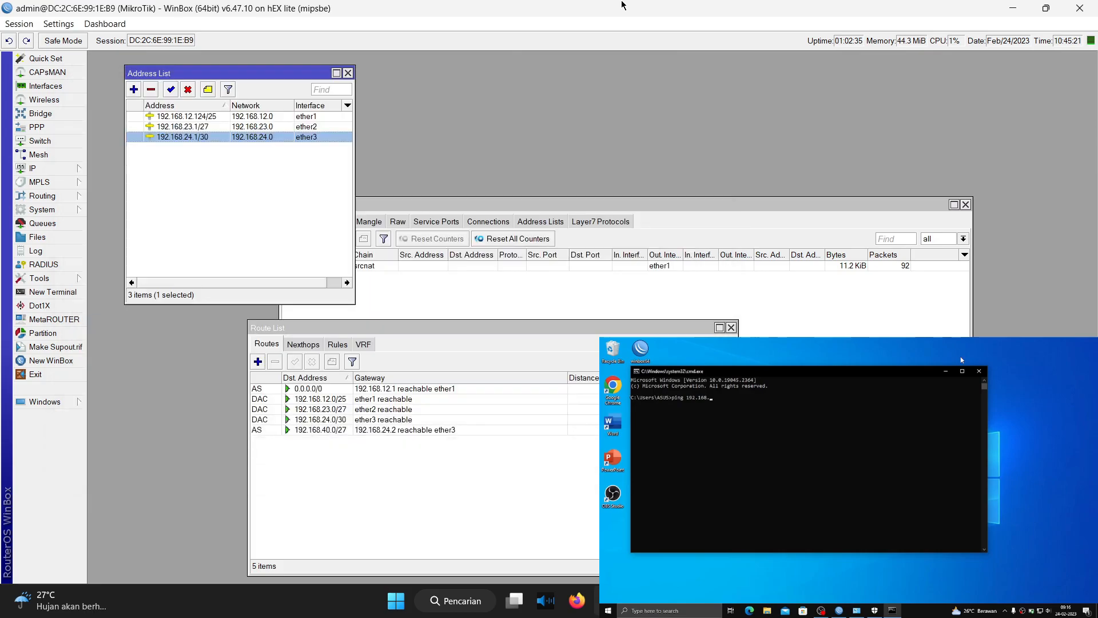
{"action": "left_click", "coordinate": [294, 132]}
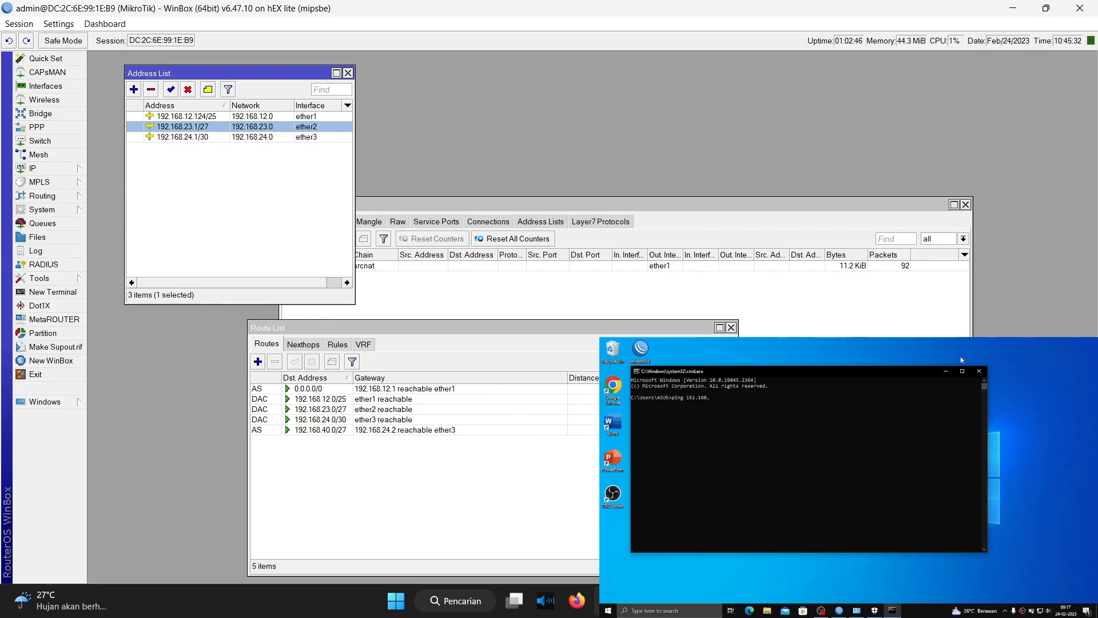
{"action": "key", "text": "alt+Tab"}
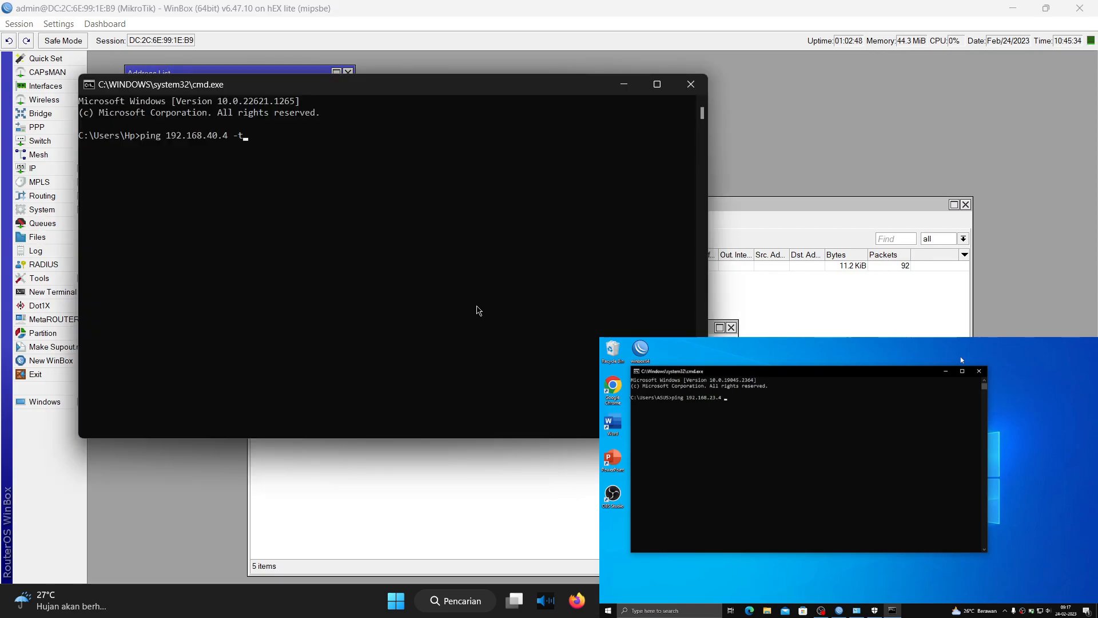
{"action": "key", "text": "Return"}
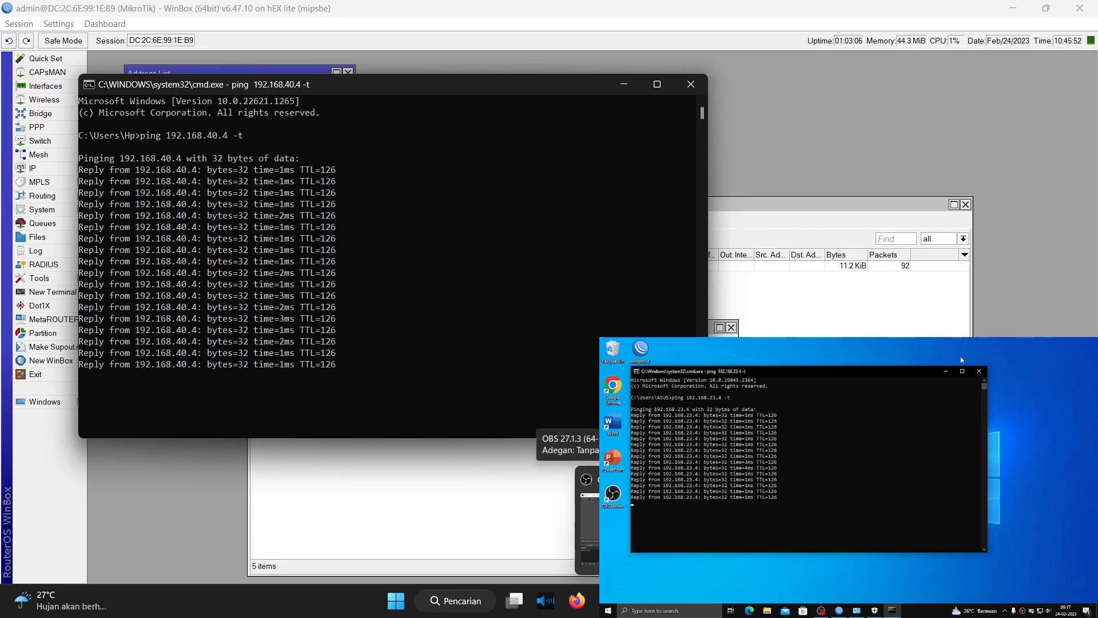
{"action": "left_click", "coordinate": [640, 523]}
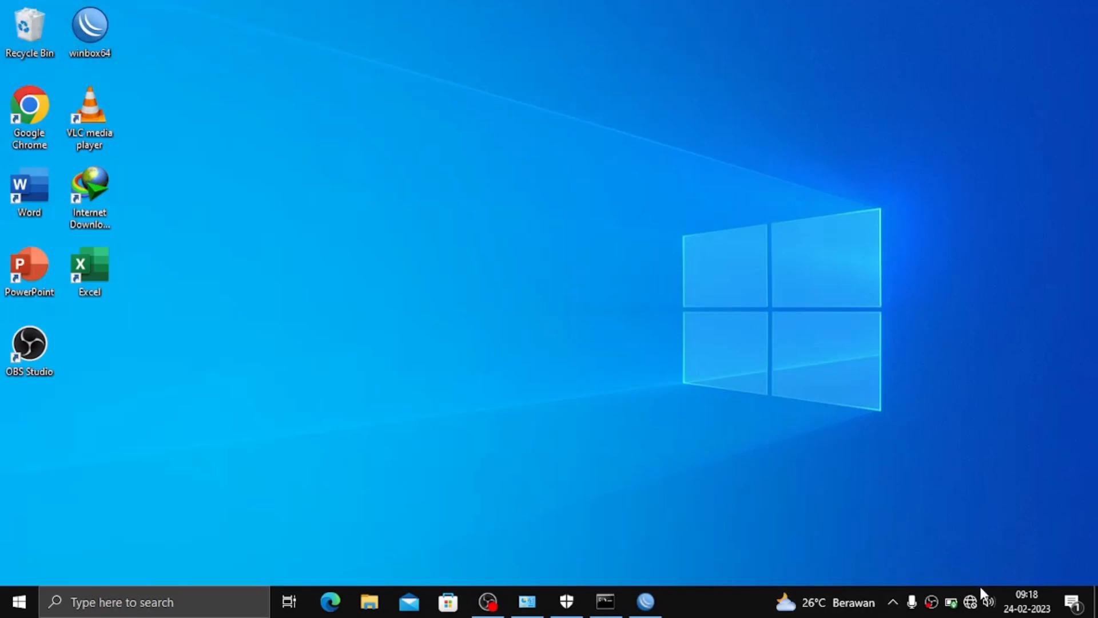
Connect to the TES-HOTSPOT Wi-Fi network.
{"action": "left_click", "coordinate": [979, 600]}
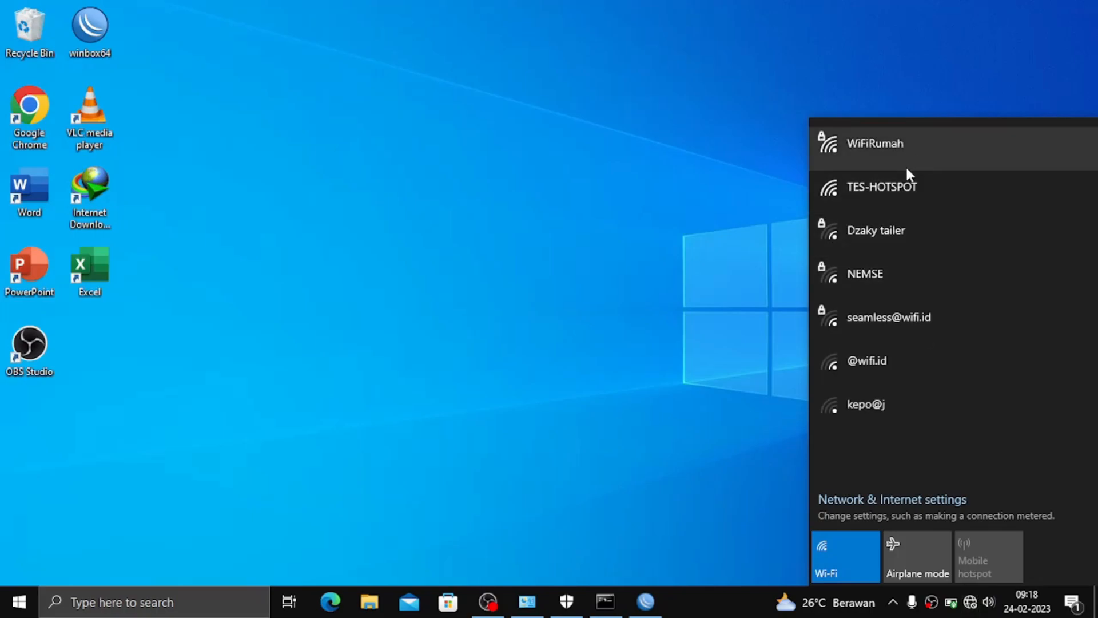
{"action": "left_click", "coordinate": [907, 180]}
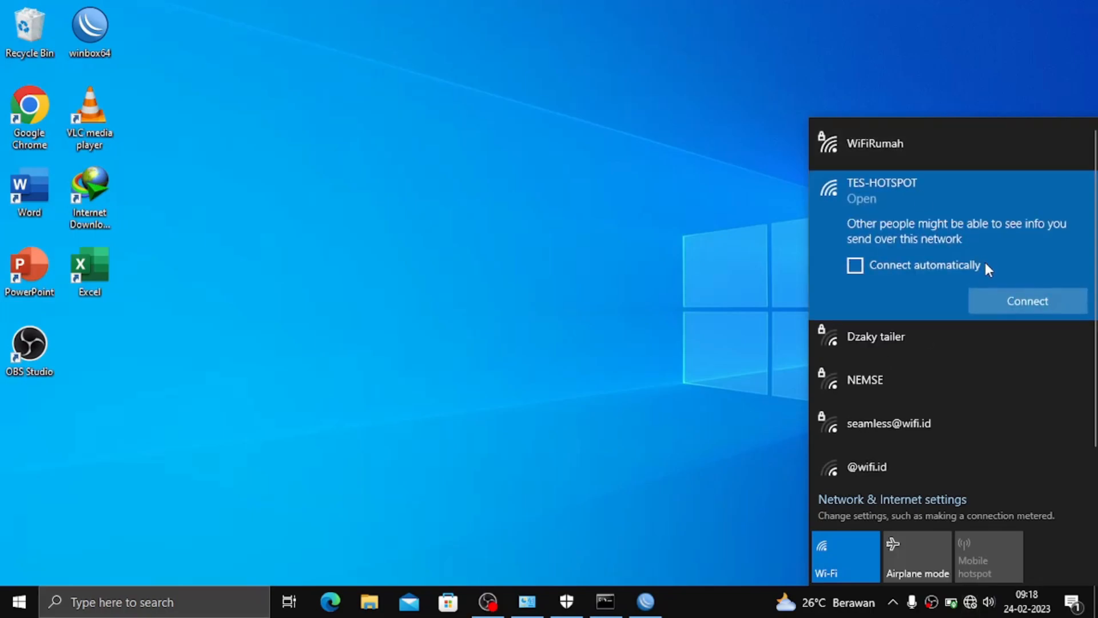
{"action": "left_click", "coordinate": [991, 301]}
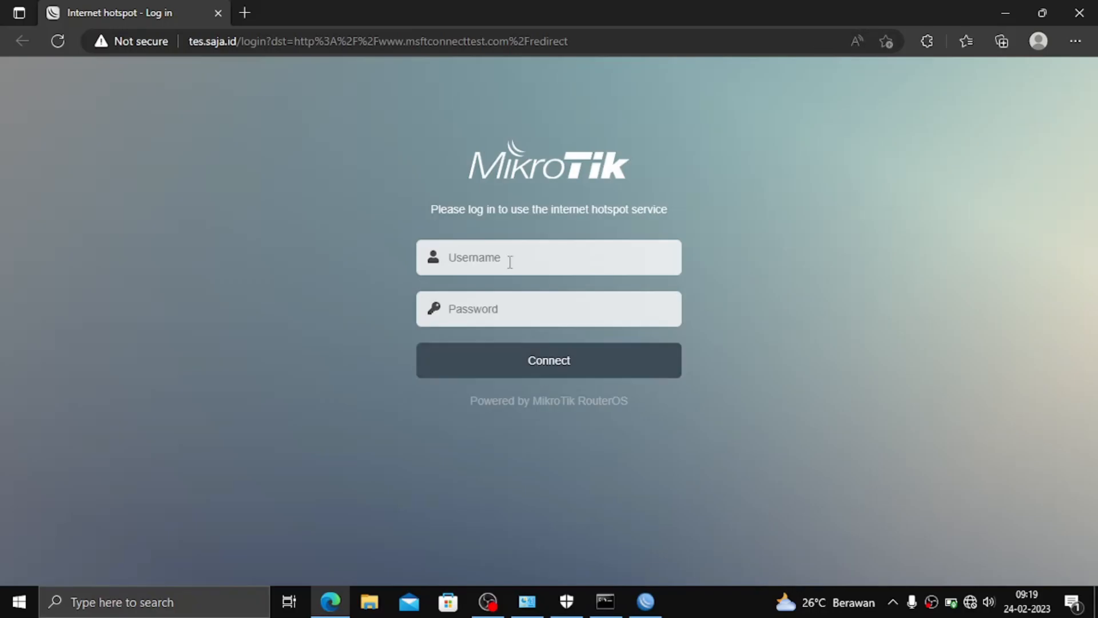
Sign in on the MikroTik hotspot login page with the hotspot username and password.
{"action": "left_click", "coordinate": [510, 262]}
{"action": "type", "text": "tes"}
{"action": "key", "text": "Tab"}
{"action": "type", "text": "tes"}
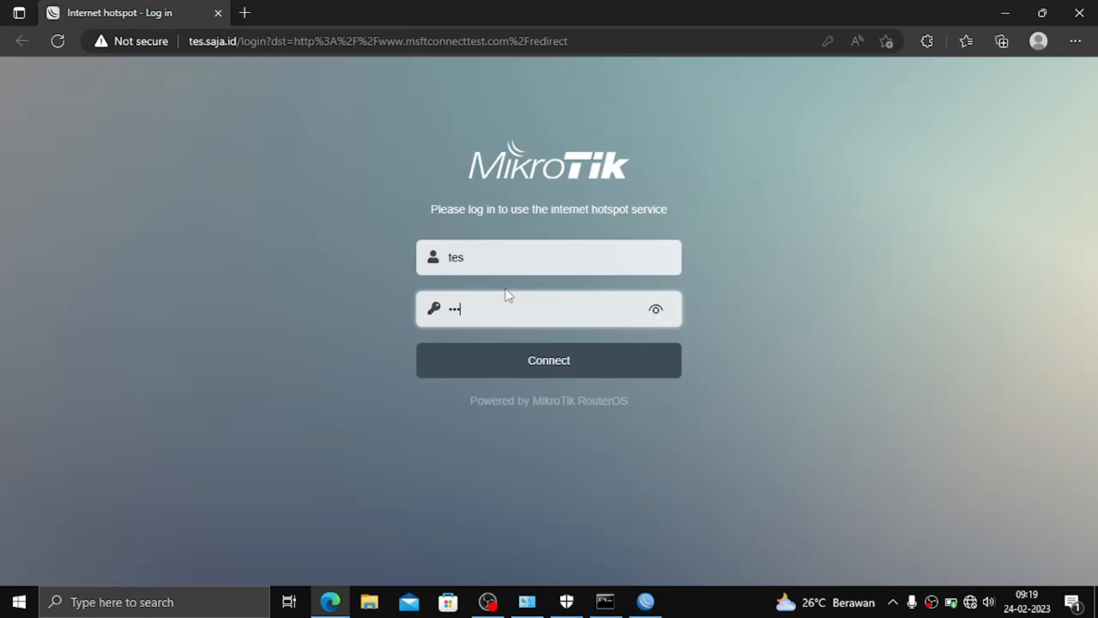
{"action": "left_click", "coordinate": [511, 372]}
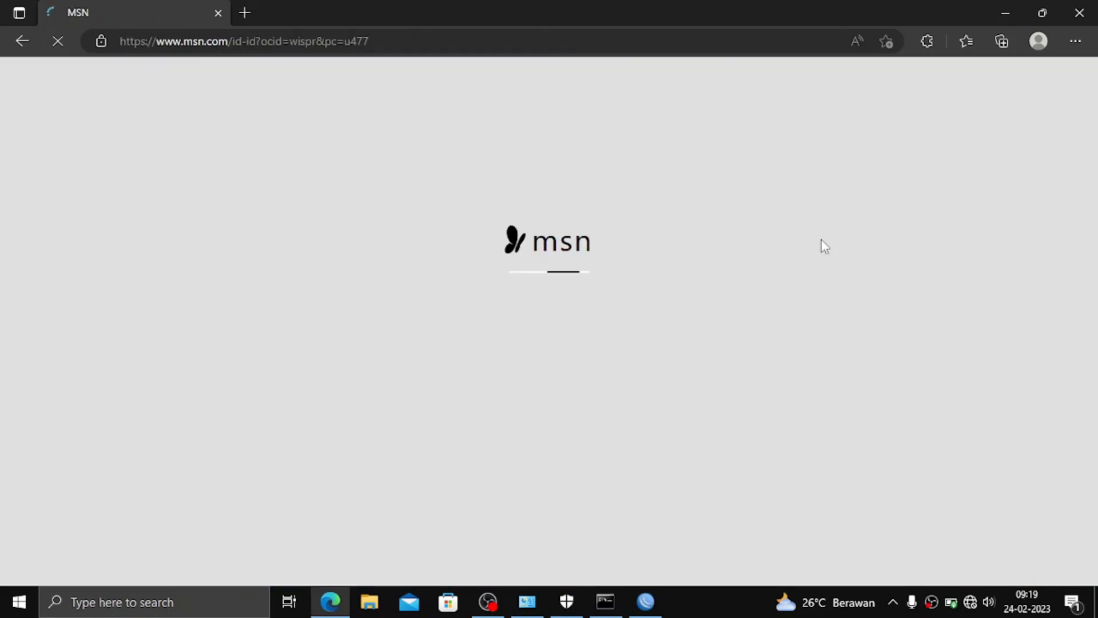
Search for yt in a new Edge tab.
{"action": "left_click", "coordinate": [245, 13]}
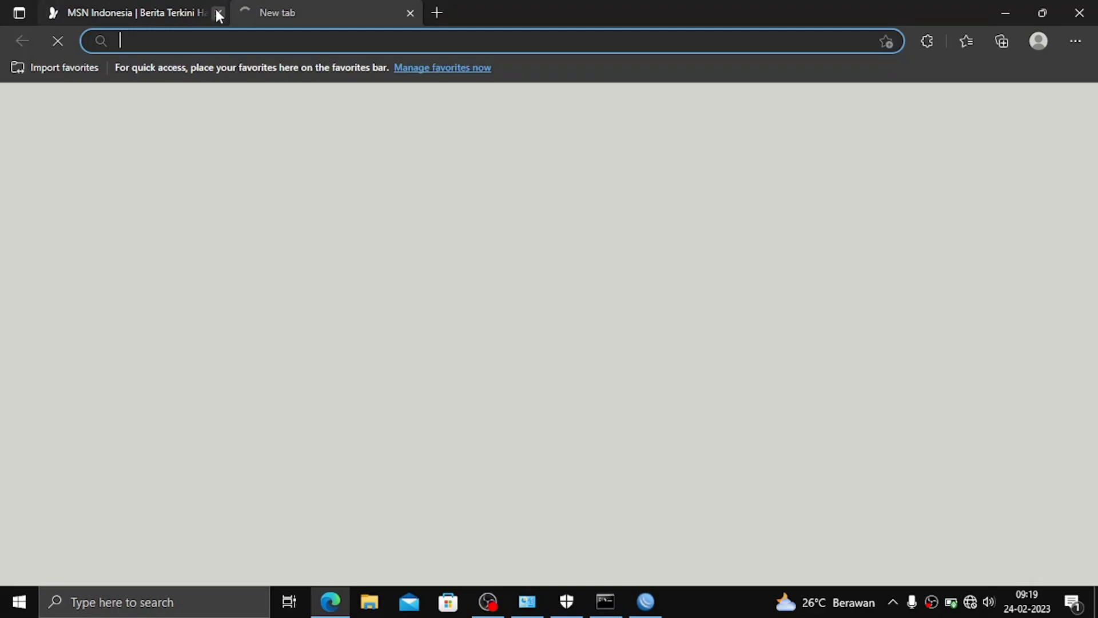
{"action": "type", "text": "yt"}
{"action": "key", "text": "Return"}
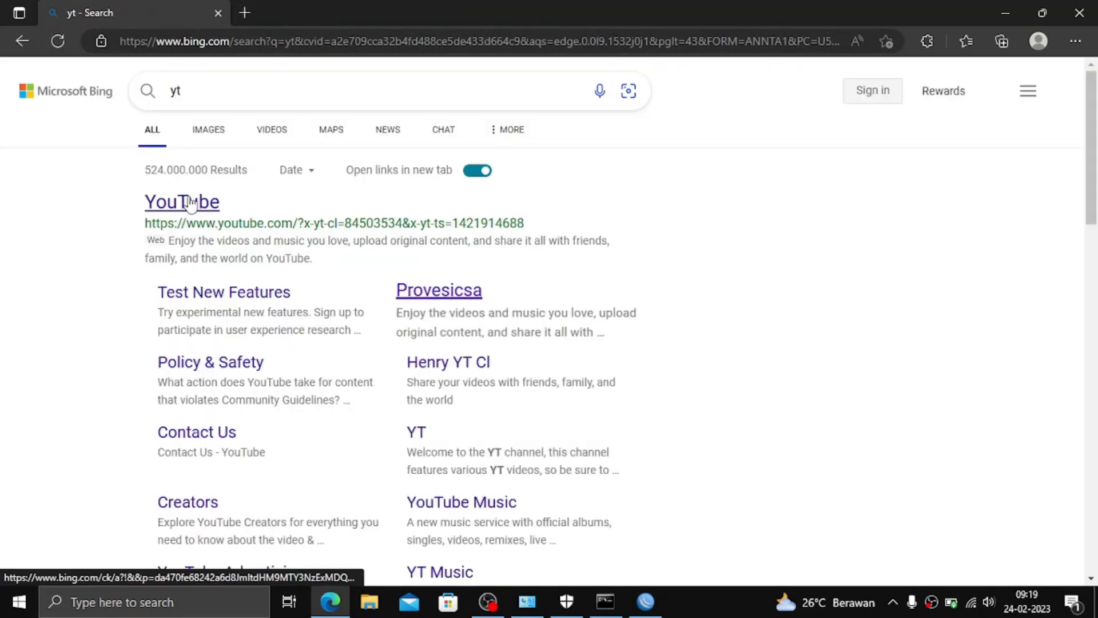
Open the YouTube result from the yt search and let youtube.com load.
{"action": "left_click", "coordinate": [192, 203]}
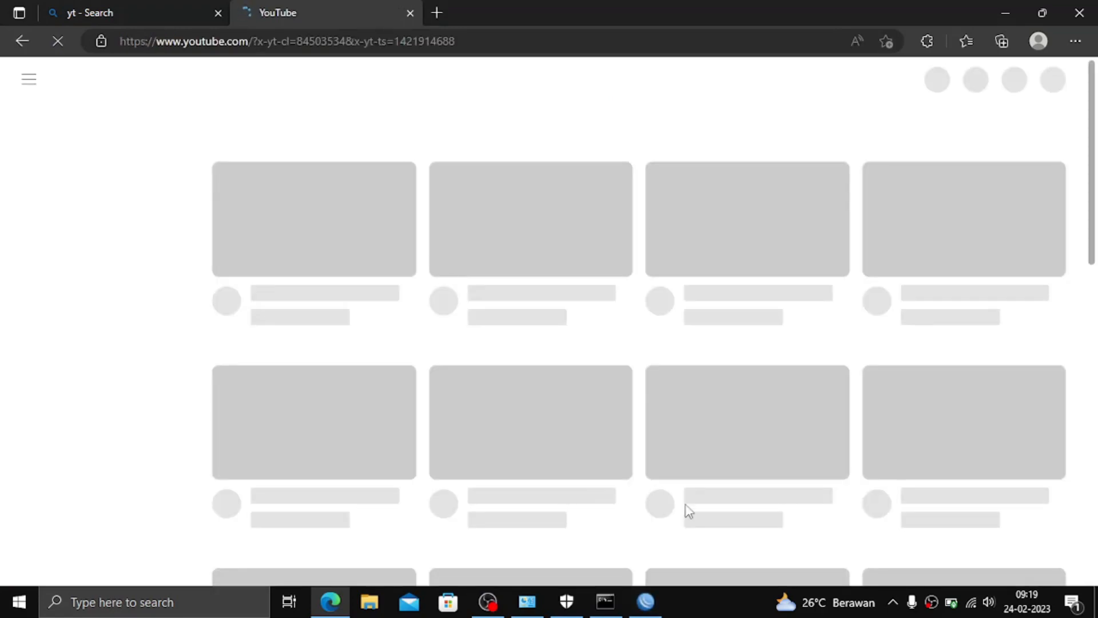
{"action": "left_click", "coordinate": [660, 592]}
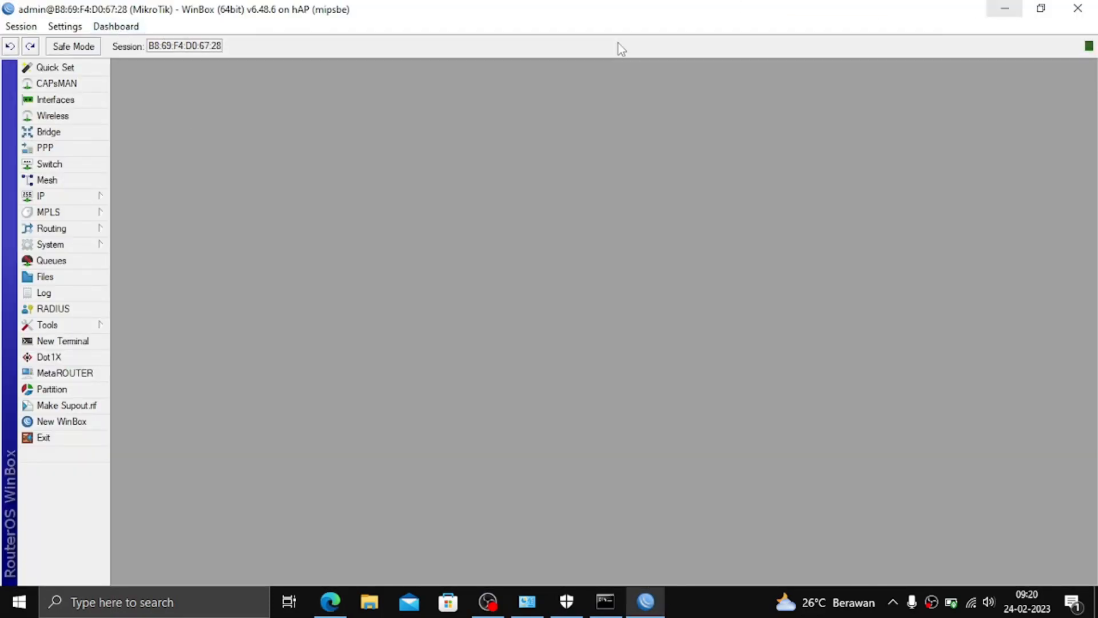
{"action": "key", "text": "alt+Tab"}
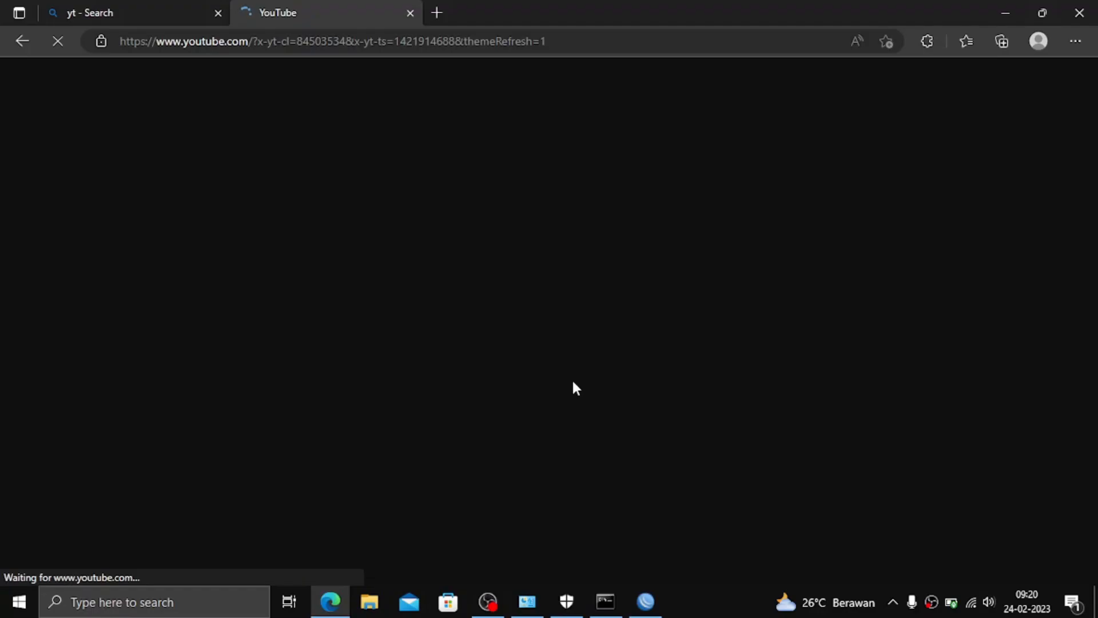